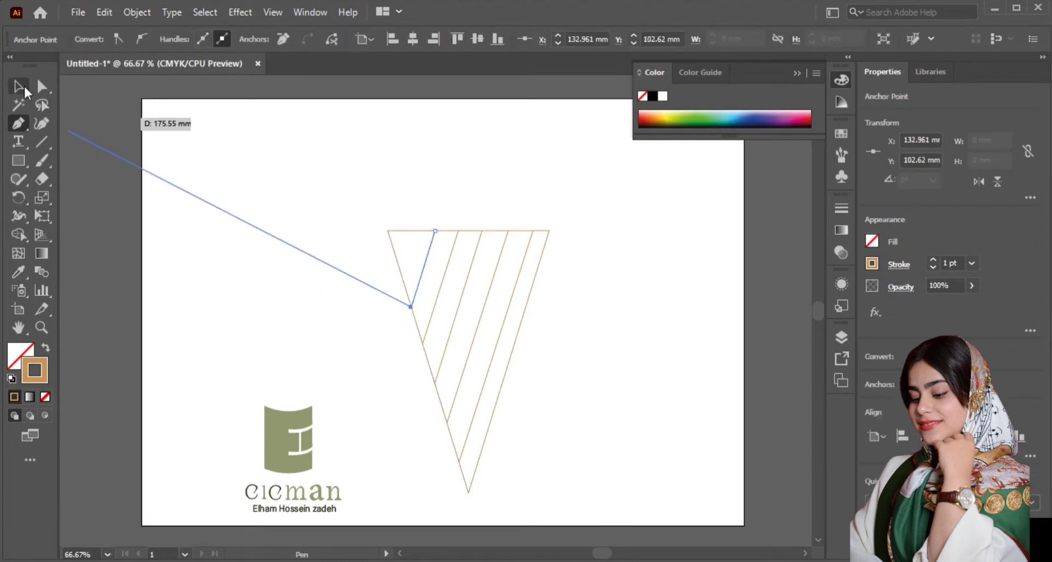
Step: Draw the last diagonal line with the Pen tool, cutting across the triangle's upper-left corner parallel to the others
click(20, 88)
click(18, 124)
click(411, 231)
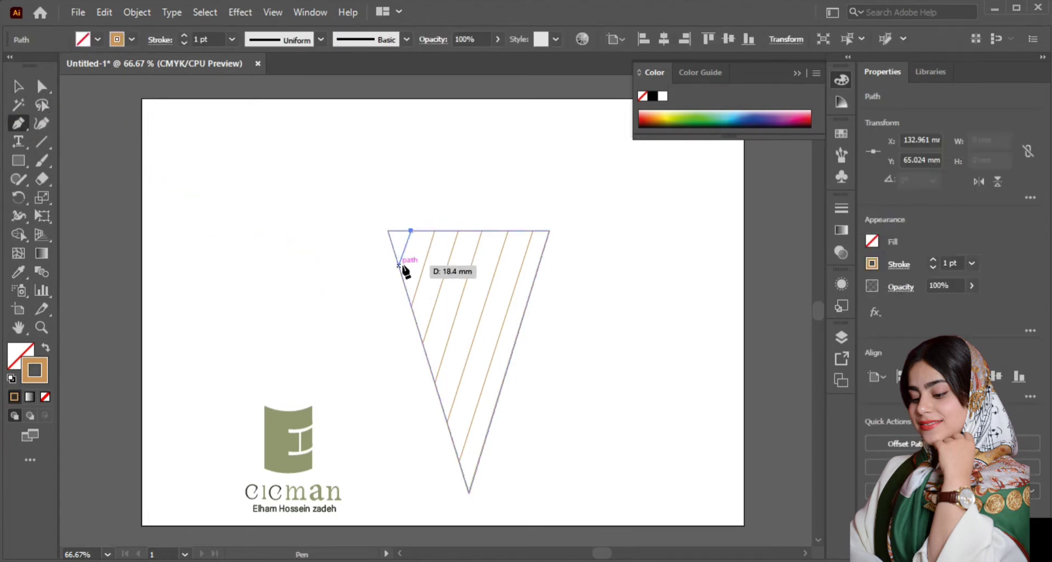
click(399, 268)
click(18, 86)
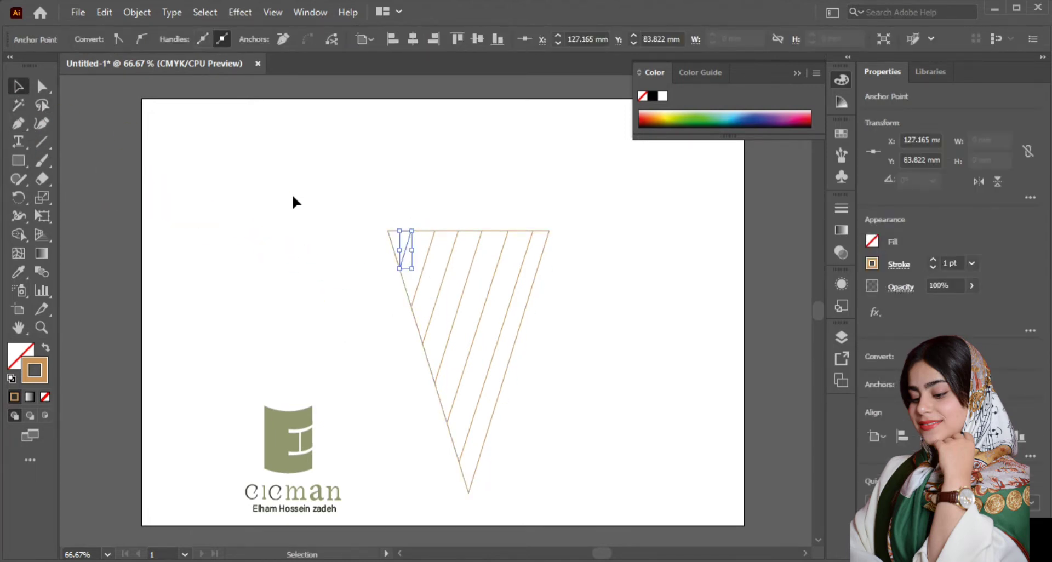
click(338, 229)
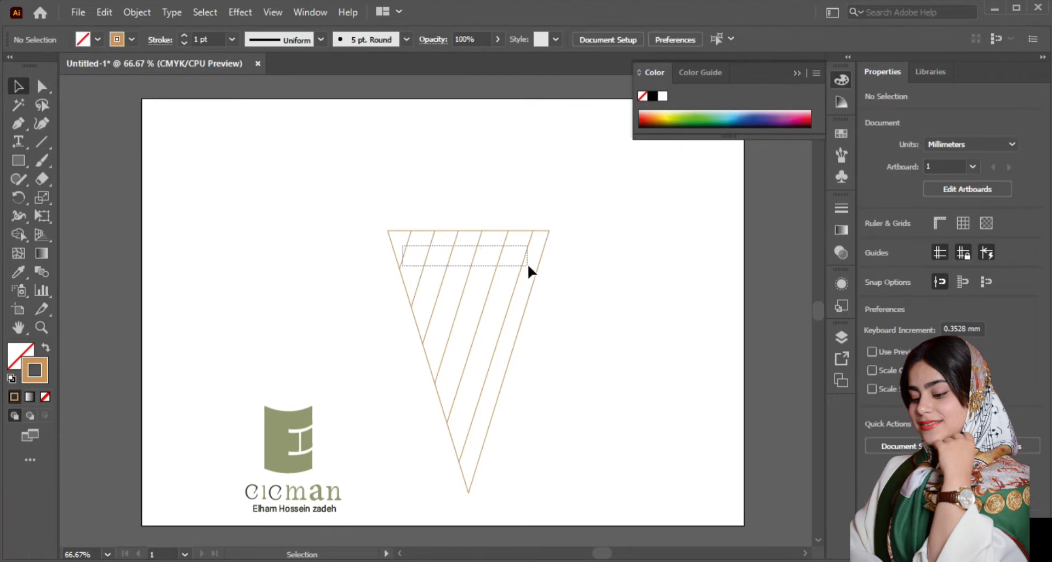
Step: Duplicate all the diagonal lines, flip the copy horizontally and place it over the triangle with its upper ends on the triangle's top edge
drag(527, 266, 528, 265)
key(ctrl+c)
key(ctrl+v)
click(979, 181)
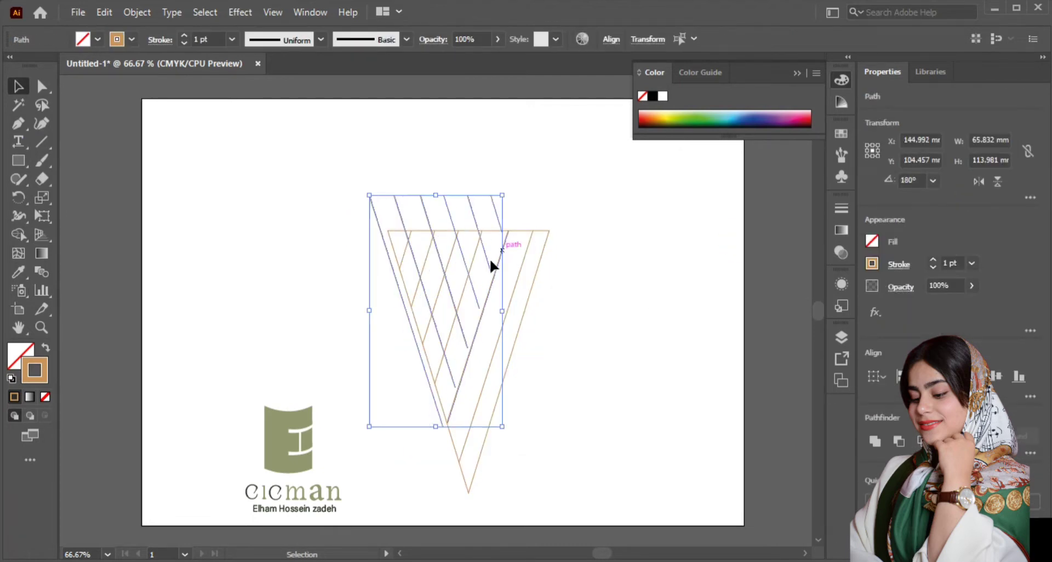
drag(450, 214, 485, 247)
Step: Group the mirrored lines and nudge the group so its line ends meet the triangle's right edge
right_click(516, 242)
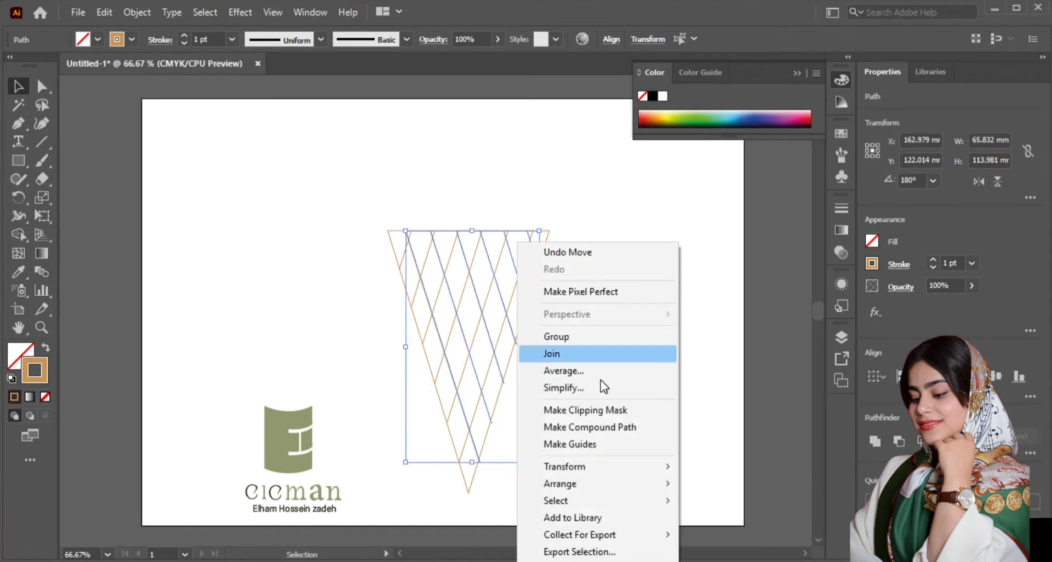
click(590, 337)
scroll(560, 265, up, 1)
scroll(540, 239, up, 2)
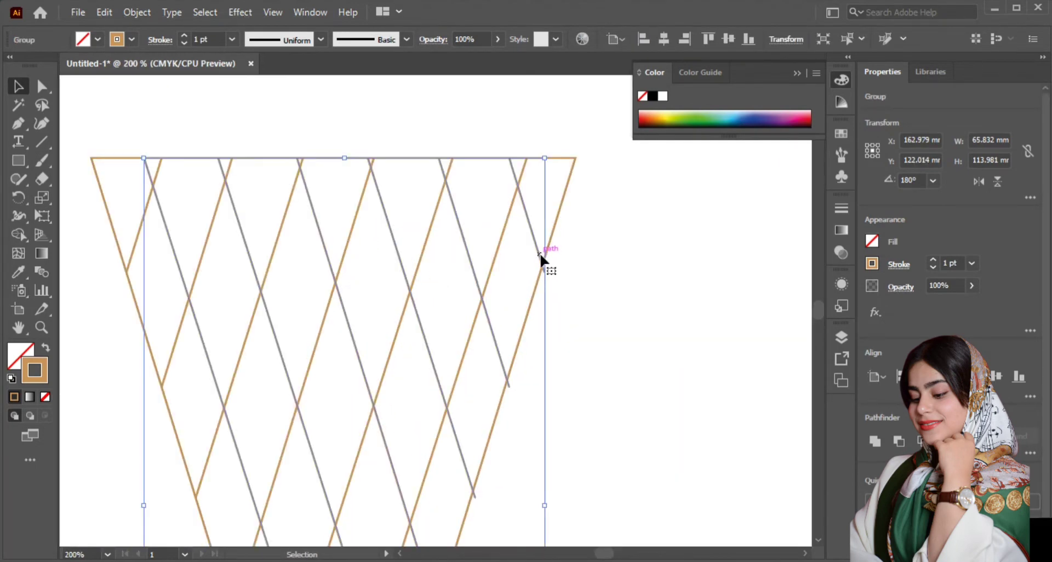
drag(537, 256, 534, 255)
scroll(506, 396, up, 1)
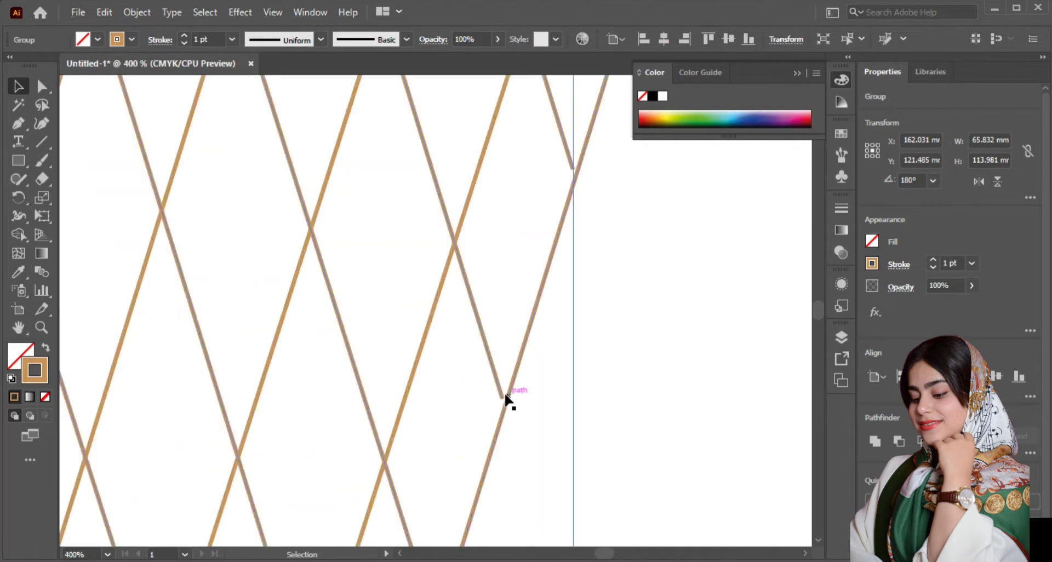
drag(498, 384, 502, 385)
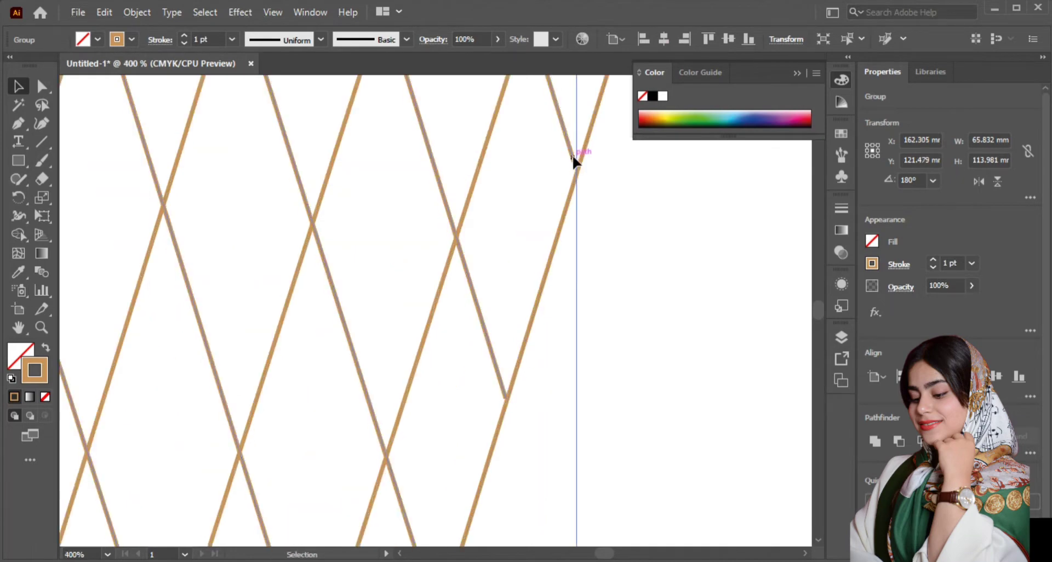
drag(572, 156, 577, 163)
scroll(576, 154, up, 2)
scroll(546, 172, down, 5)
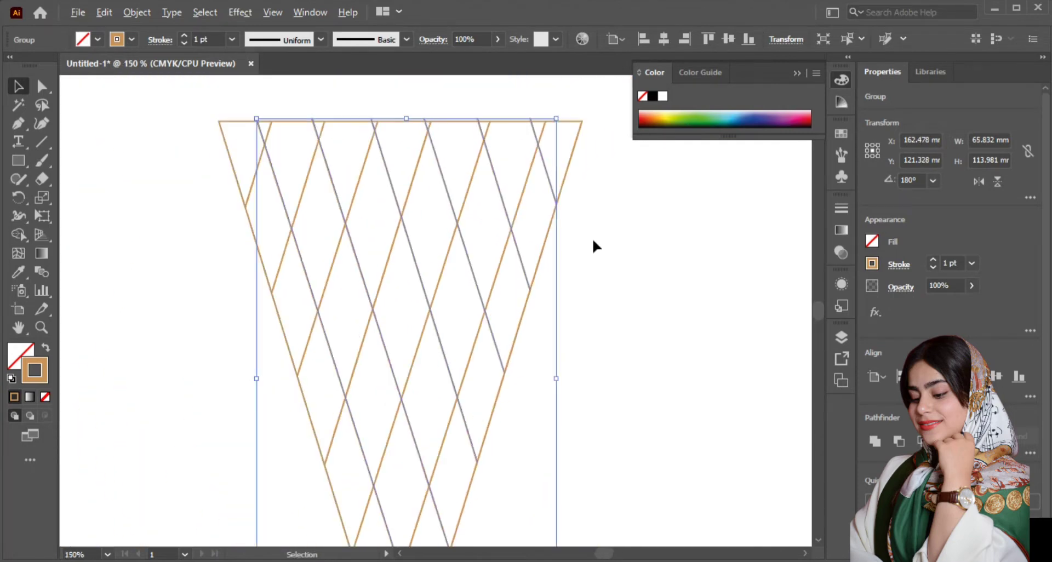
click(627, 215)
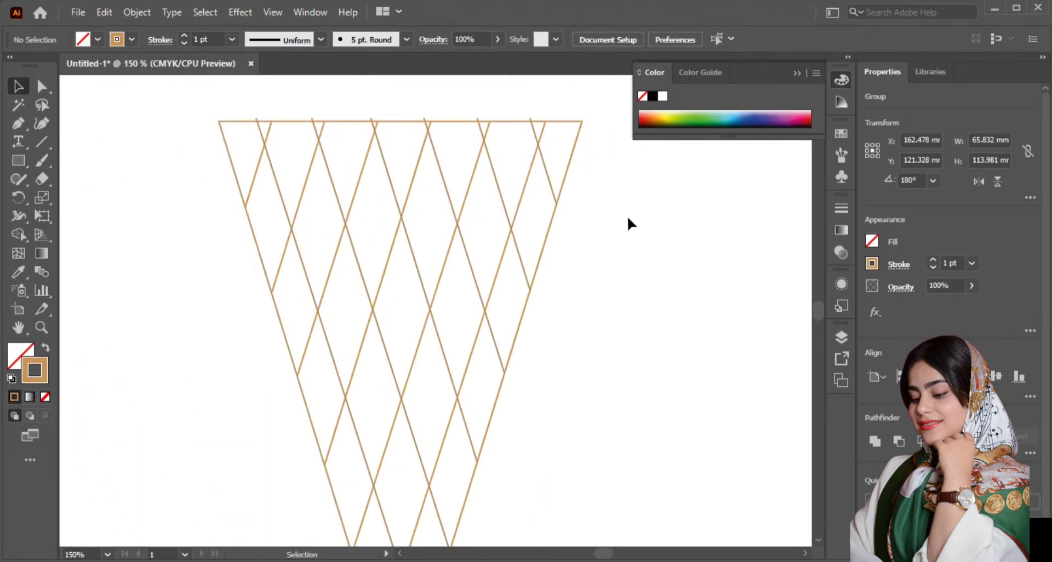
Step: Adjust the top of the mirrored line group so the lines end on the triangle's top edge
click(257, 126)
drag(413, 121, 411, 124)
click(606, 173)
scroll(585, 174, down, 1)
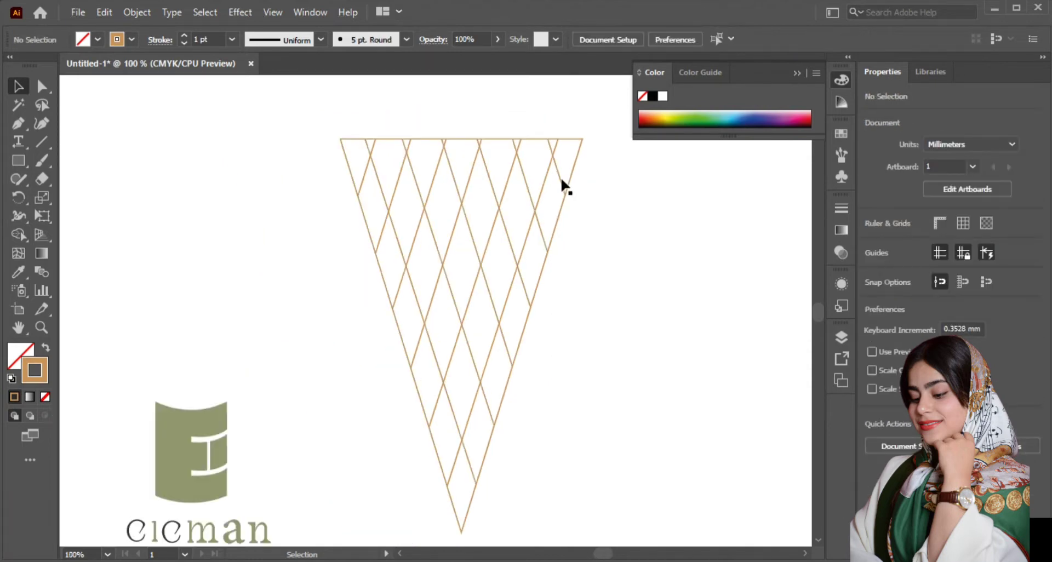
Step: Group both sets of diagonal lines into one lattice, leaving the triangle outline out
click(573, 171)
drag(362, 159, 555, 188)
right_click(492, 215)
click(542, 331)
click(630, 274)
Step: Bring the lattice group to the front and select the triangle outline
click(546, 259)
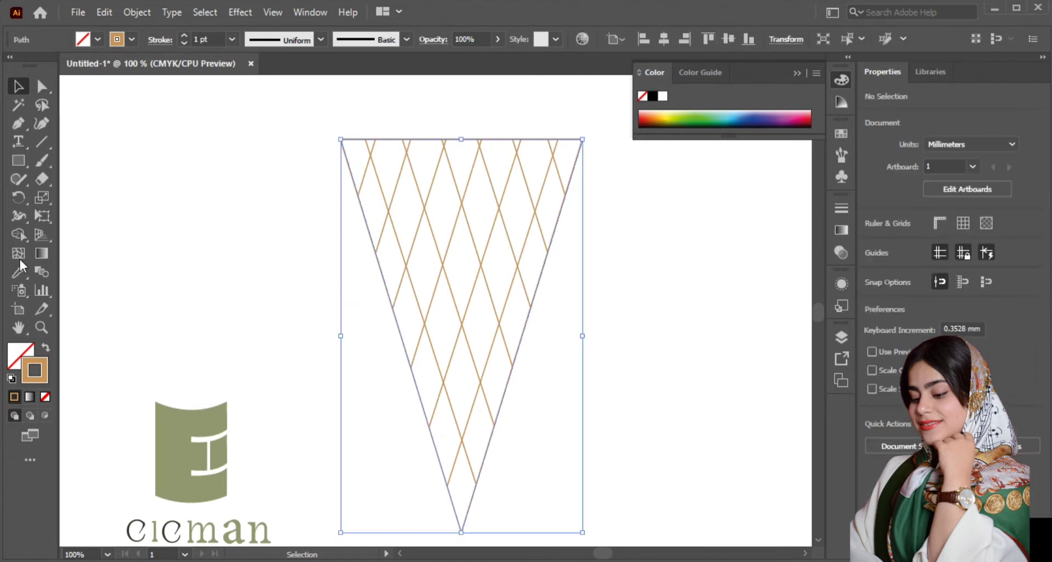
click(444, 256)
click(407, 270)
right_click(499, 256)
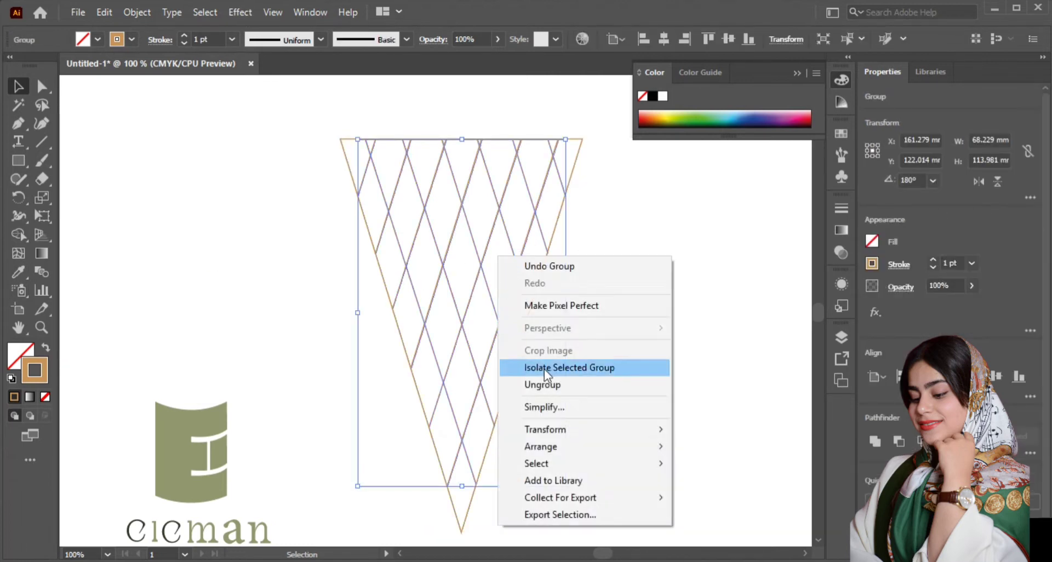
mouse_move(664, 447)
click(704, 447)
click(431, 300)
click(385, 284)
click(29, 350)
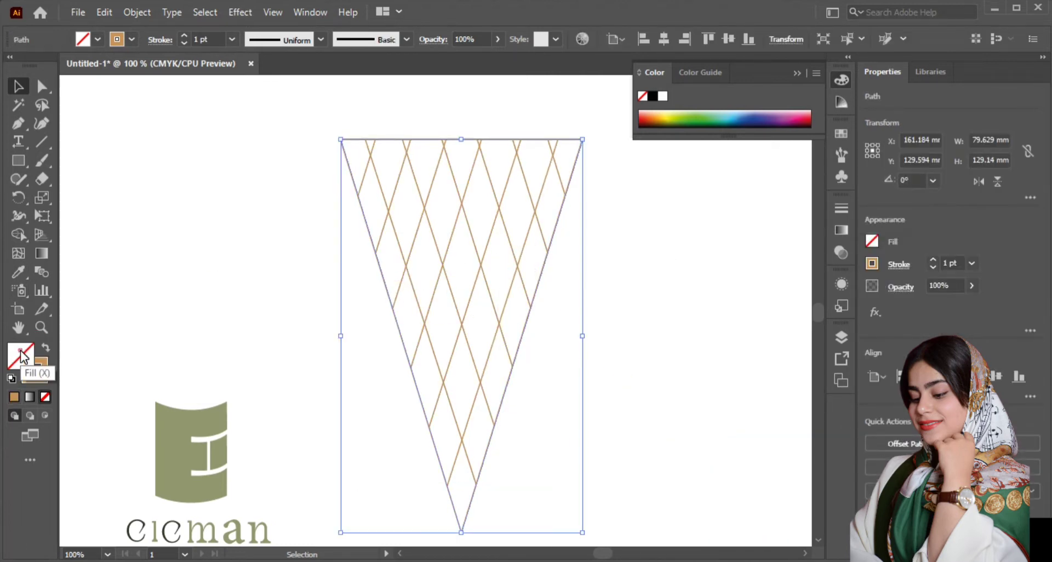
double_click(21, 354)
click(435, 198)
click(446, 200)
click(689, 212)
Step: Fill the triangle with the brown B17F4A swatch and lighten the fill to a light tan
click(97, 39)
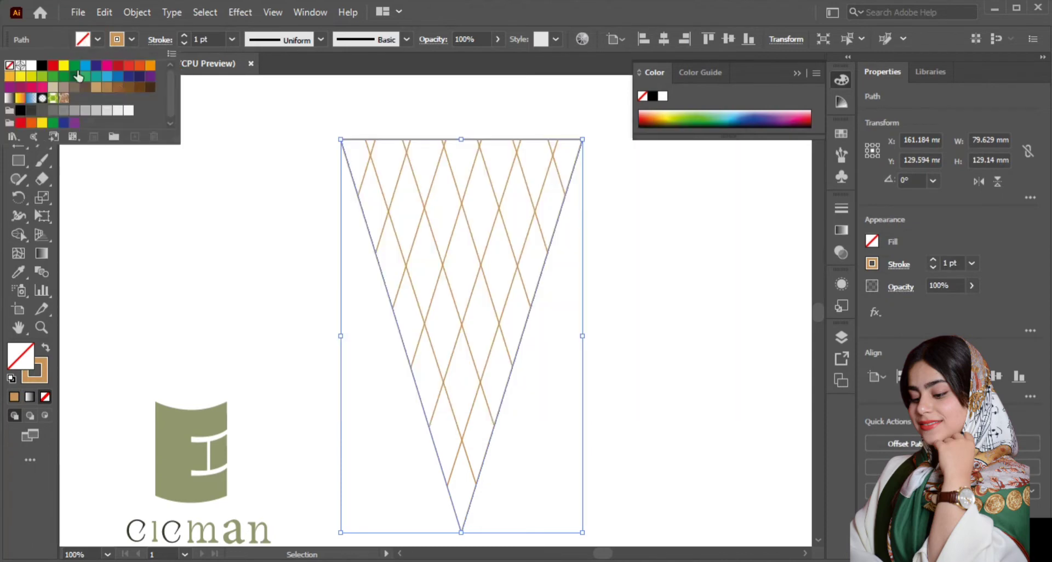
click(106, 86)
double_click(22, 360)
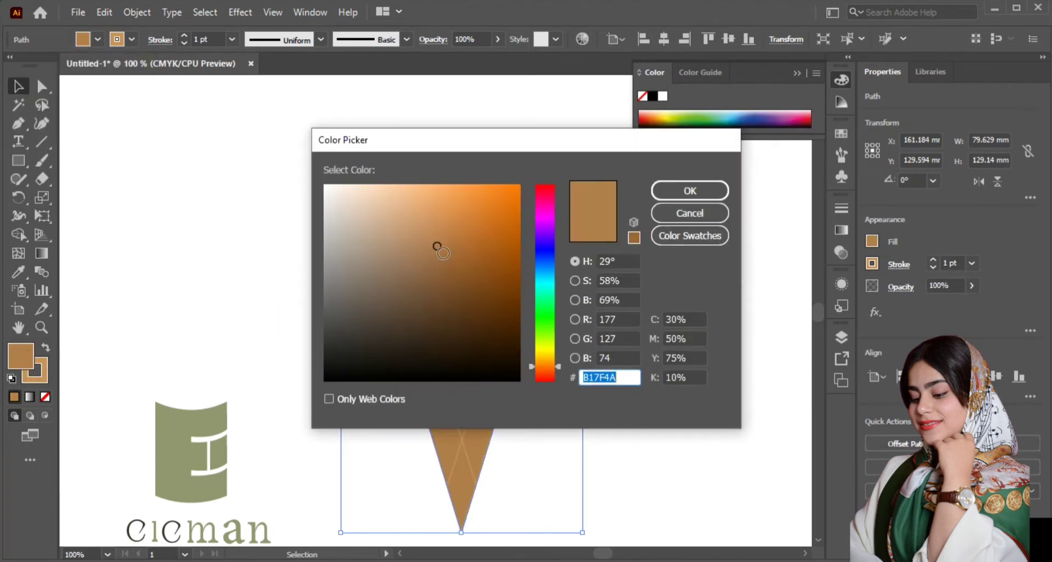
click(406, 216)
click(403, 204)
click(655, 191)
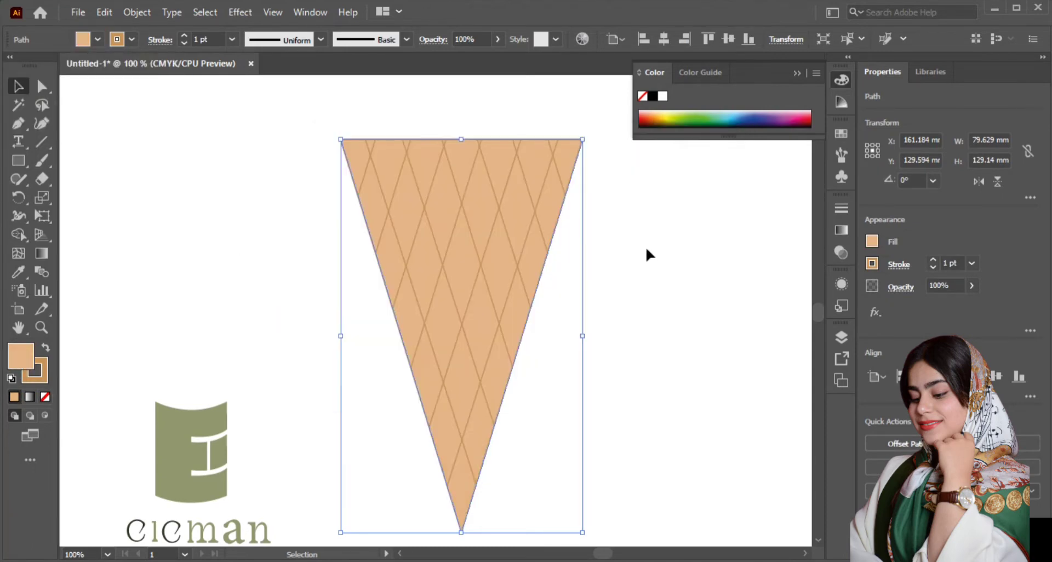
Step: Lighten the triangle's fill further to a pale peach, deselect it and collapse the color controls
double_click(16, 364)
click(380, 202)
click(383, 200)
click(691, 188)
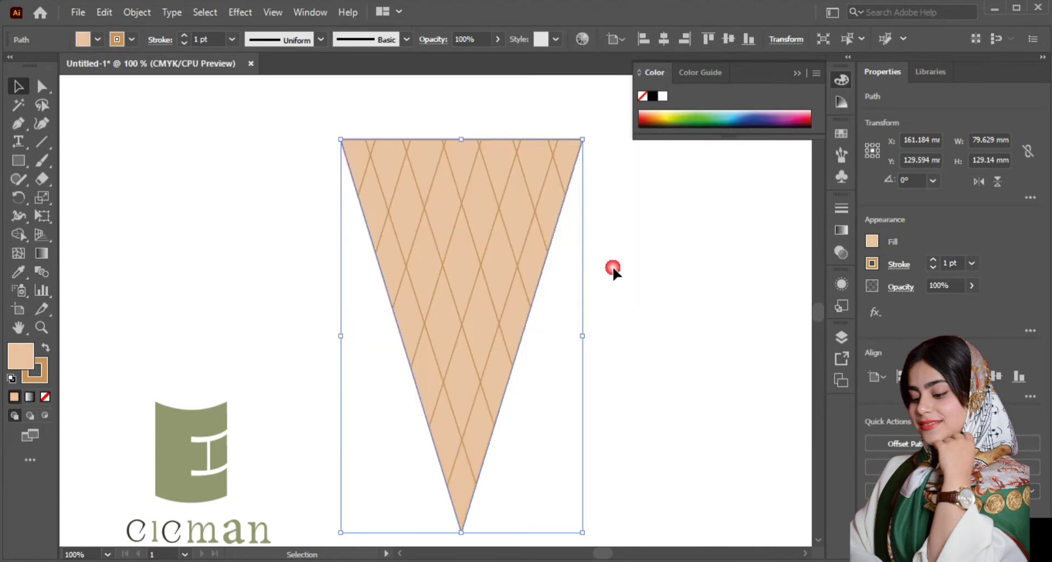
click(613, 268)
click(797, 73)
Step: Draw a circle about 109 mm in diameter over the top of the cone with the Ellipse tool
scroll(534, 222, up, 3)
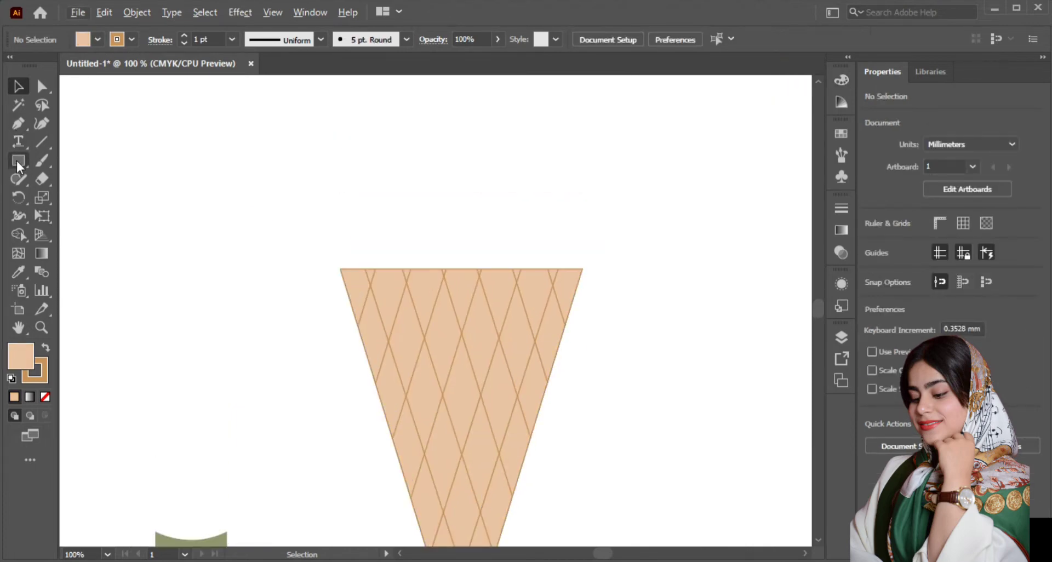
drag(19, 164, 82, 197)
key(ctrl+minus)
key(ctrl+minus)
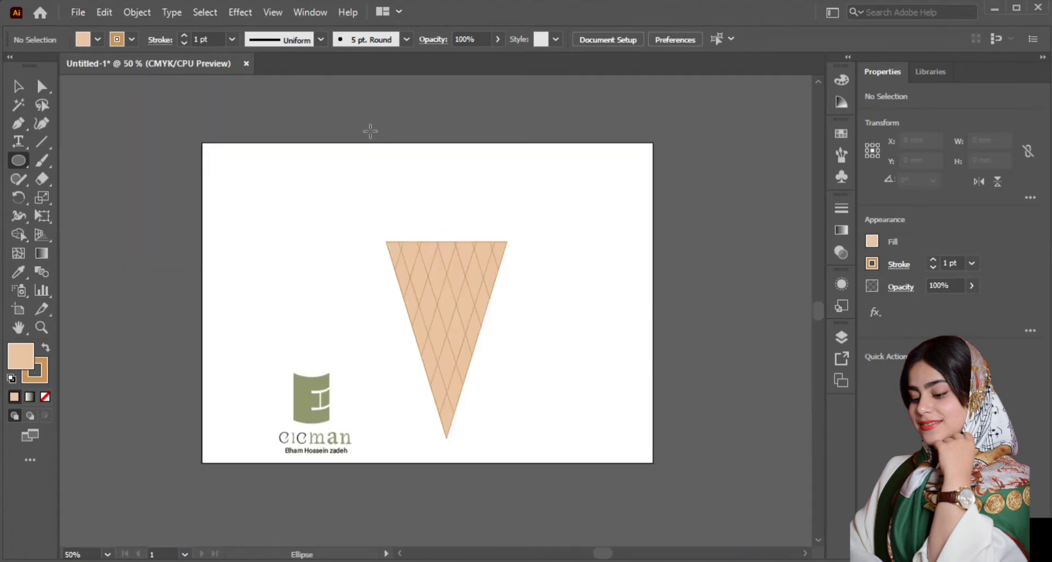
drag(347, 123, 514, 289)
key(v)
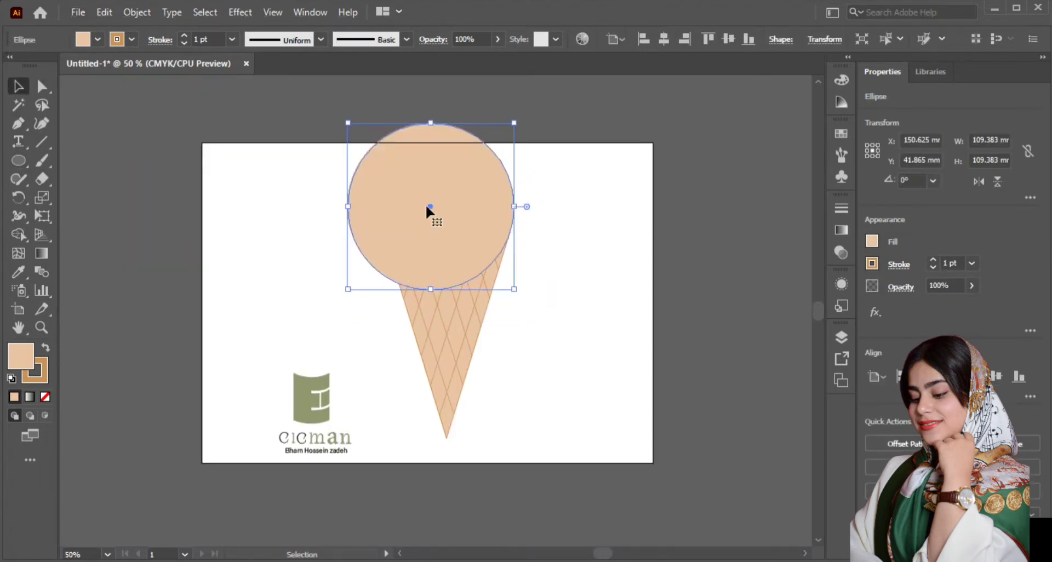
Step: Center the circle horizontally over the cone so its outline passes through the cone's two upper corners
drag(428, 207, 436, 175)
key(ctrl+plus)
key(ctrl+plus)
drag(355, 97, 367, 114)
click(448, 399)
Step: Bring the cone and its lattice in front of the circle
drag(247, 440, 502, 340)
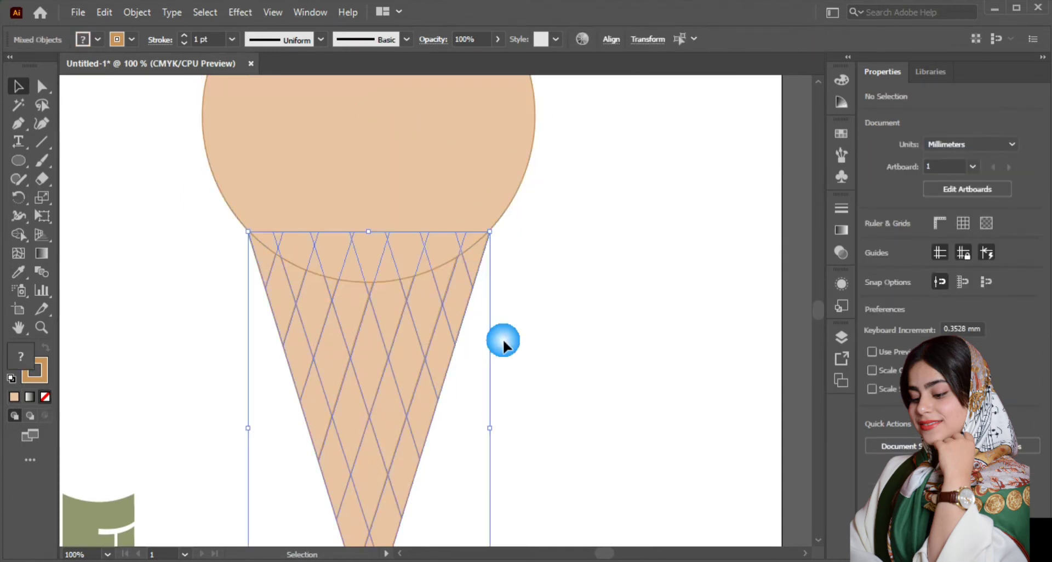
right_click(503, 343)
mouse_move(504, 258)
click(658, 257)
Step: Fill the circle with a green swatch and change the fill to the muted green 68997F
click(504, 200)
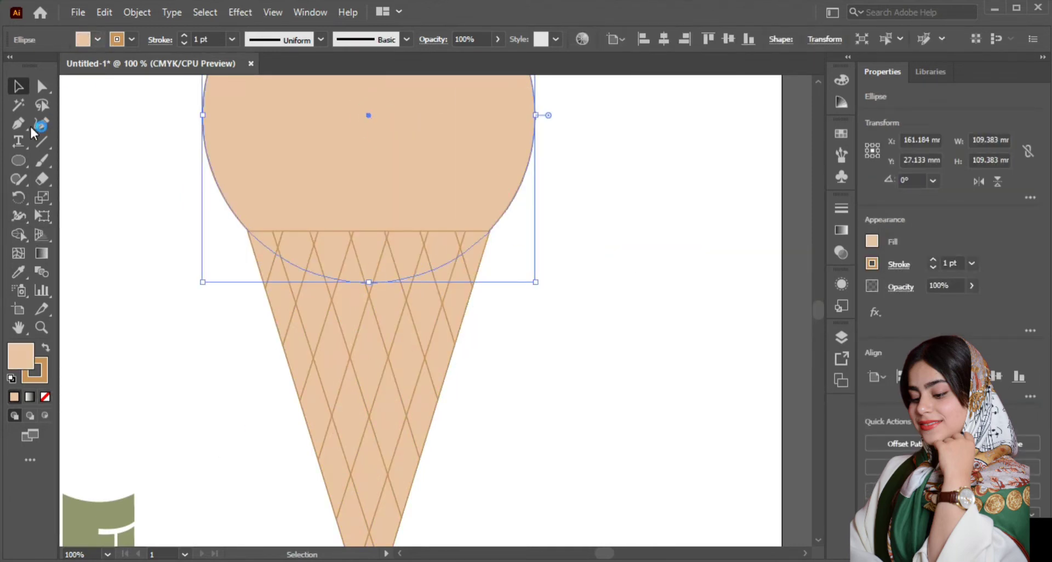
click(97, 40)
click(49, 82)
double_click(20, 356)
drag(554, 333, 546, 306)
drag(509, 302, 385, 263)
click(689, 191)
double_click(16, 356)
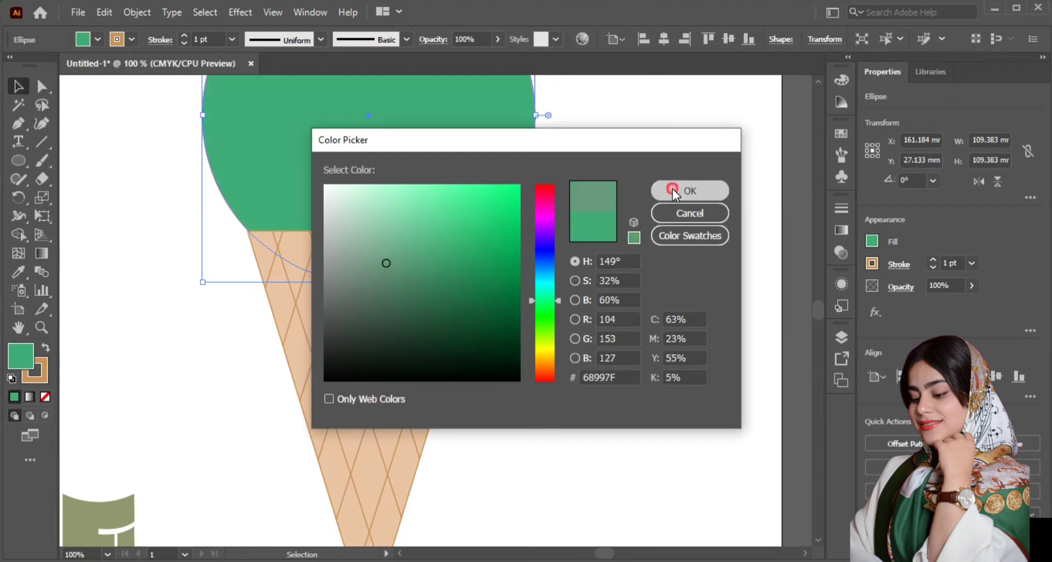
click(695, 190)
Step: Darken the circle's green fill slightly and set its opacity to 94%
key(ctrl+minus)
double_click(20, 357)
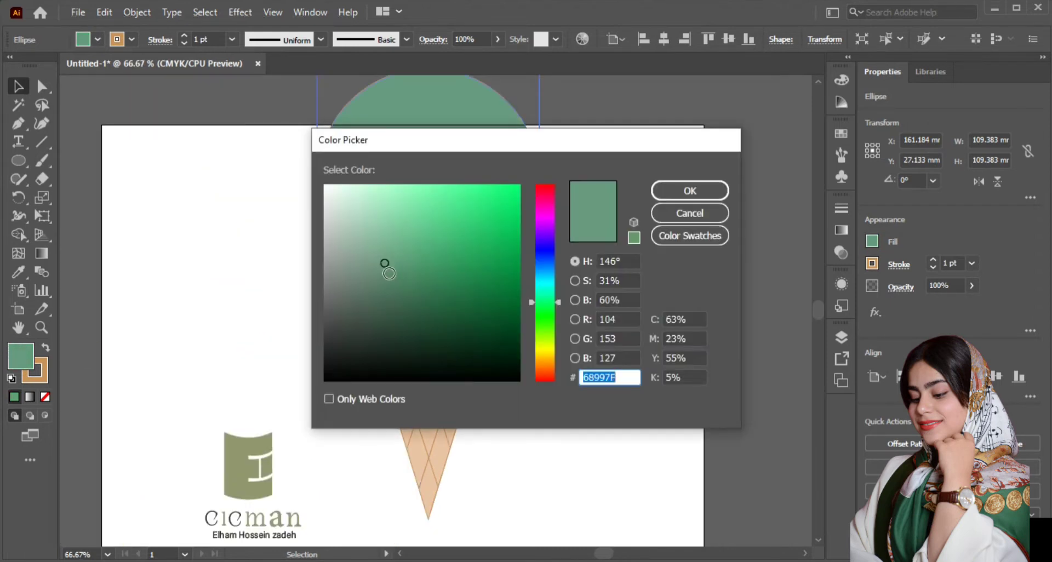
click(688, 192)
click(971, 264)
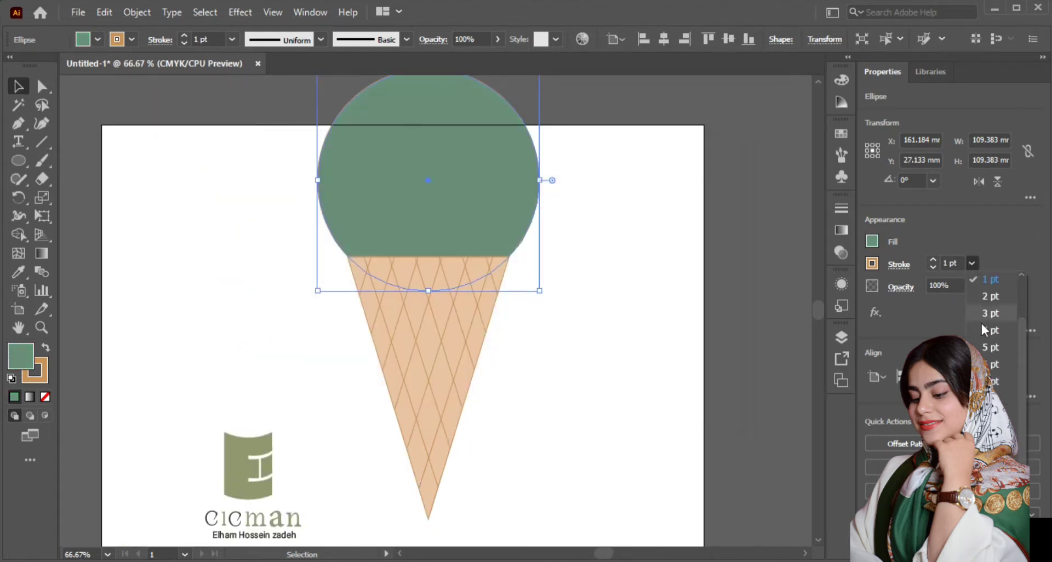
click(970, 292)
drag(962, 310, 960, 308)
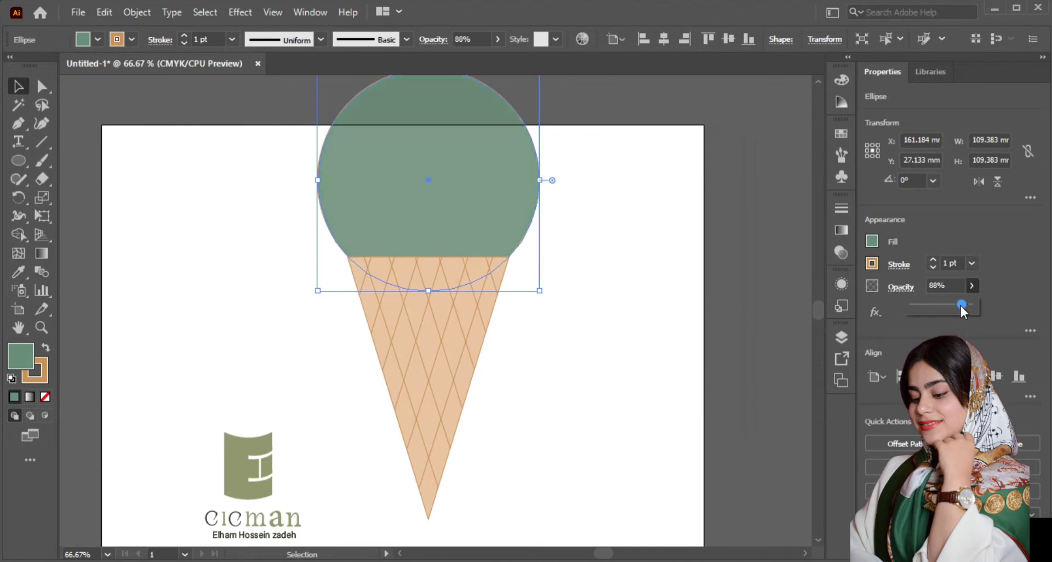
click(548, 277)
Step: Set the stroke weight of the cone's lattice lines to 2 pt
scroll(485, 329, up, 2)
click(457, 315)
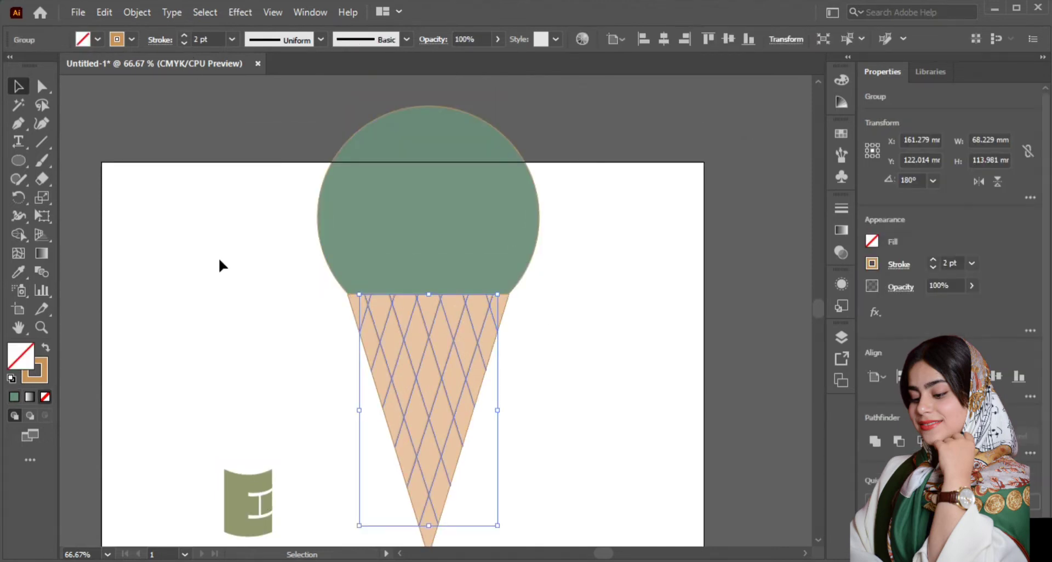
click(329, 276)
Step: Draw an upright ellipse about 7.8 by 12 mm as the left eye on the circle and fill it dark brown
scroll(489, 206, up, 4)
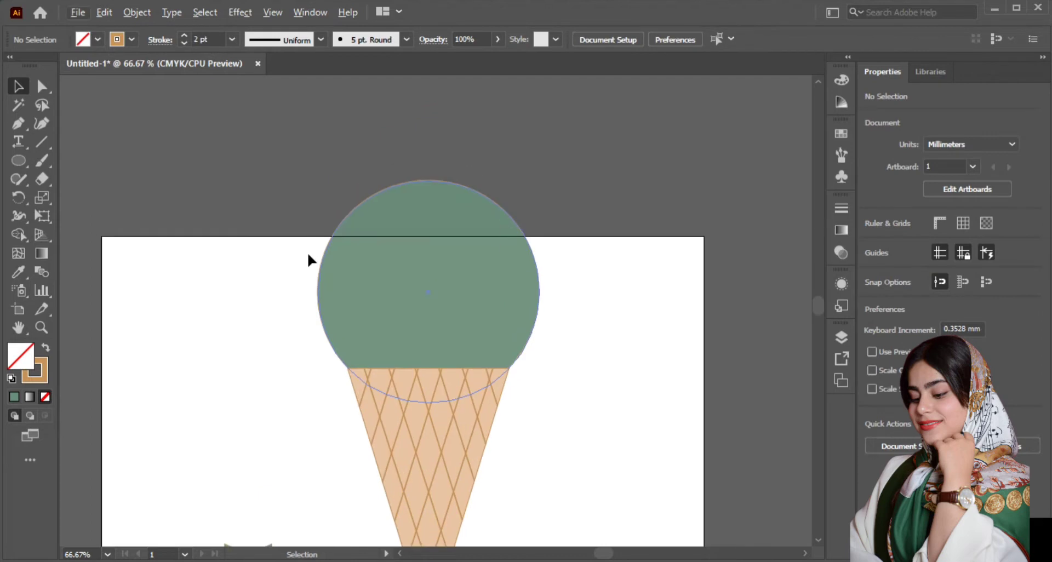
scroll(540, 307, up, 1)
key(l)
drag(303, 263, 313, 289)
key(v)
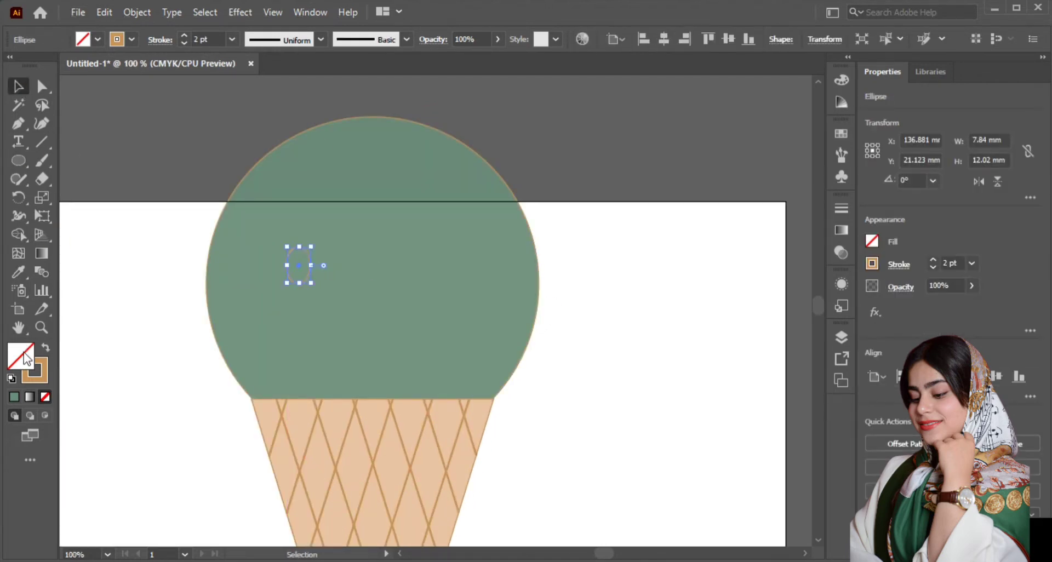
click(98, 39)
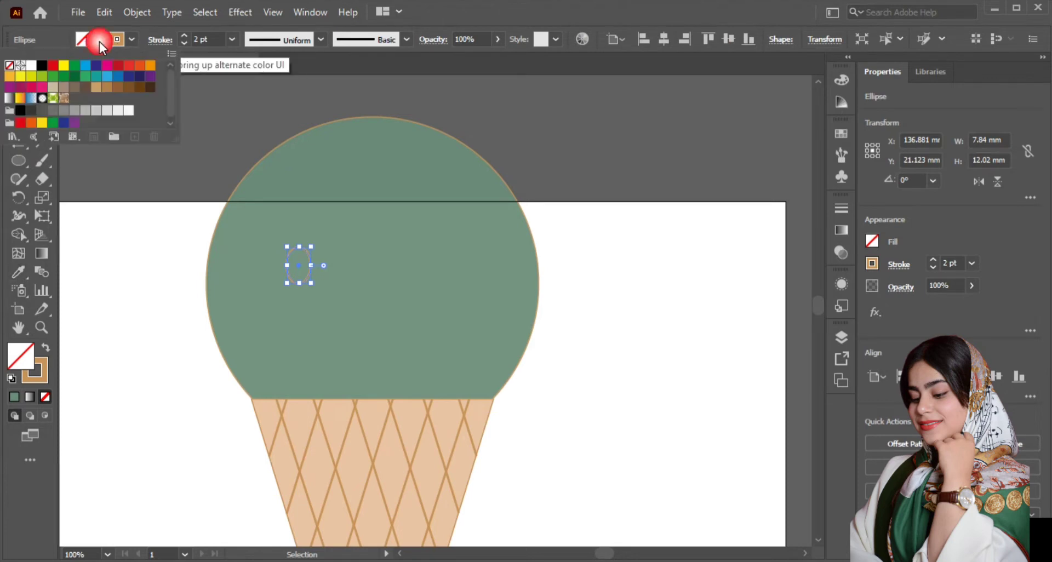
click(106, 87)
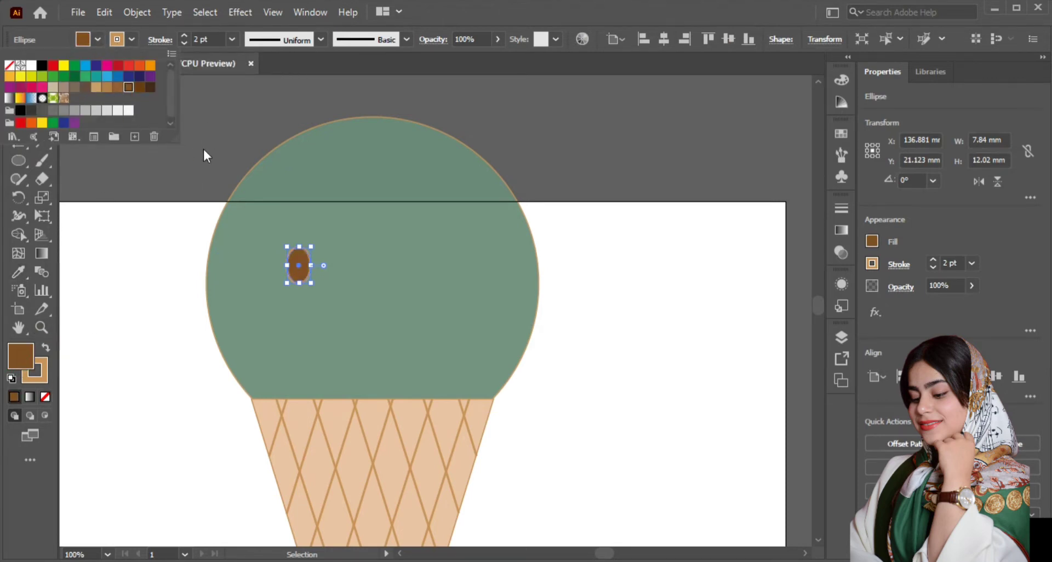
Step: Remove the eye's stroke and place a copy of it about 47 mm to the right at the same height
click(47, 397)
key(ctrl+z)
click(41, 378)
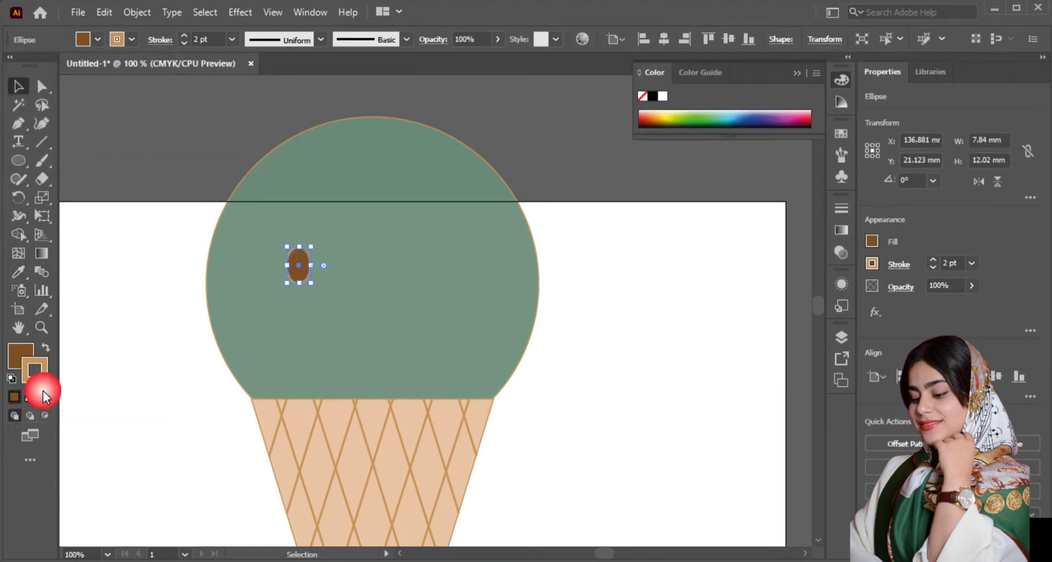
click(44, 394)
click(146, 358)
drag(308, 269, 445, 265)
click(136, 241)
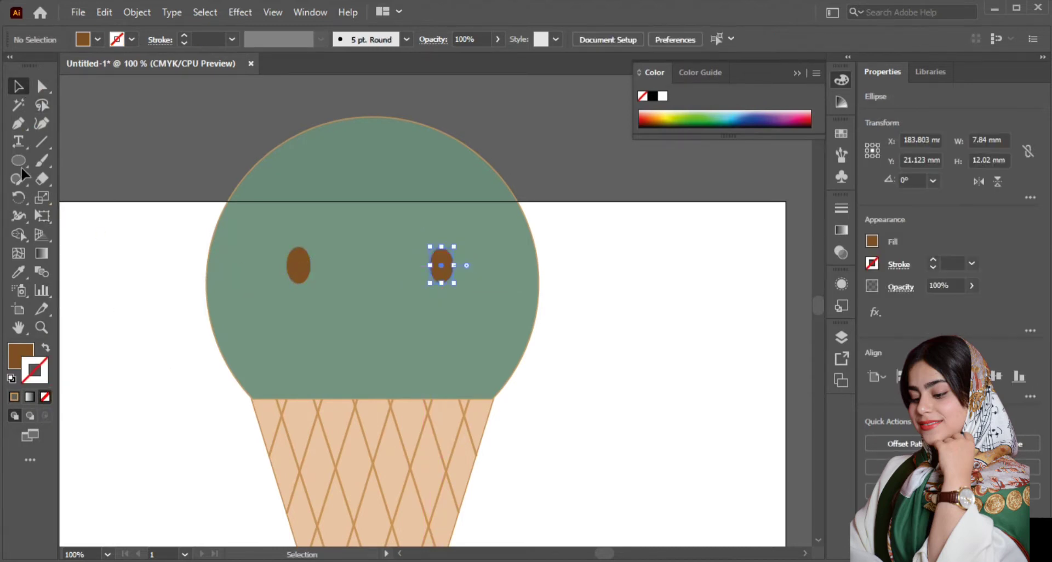
Step: Draw a small circle about 2.6 mm wide on the left eye and fill it with a light brown swatch
click(20, 163)
scroll(305, 269, up, 1)
drag(294, 254, 306, 266)
click(97, 39)
click(106, 87)
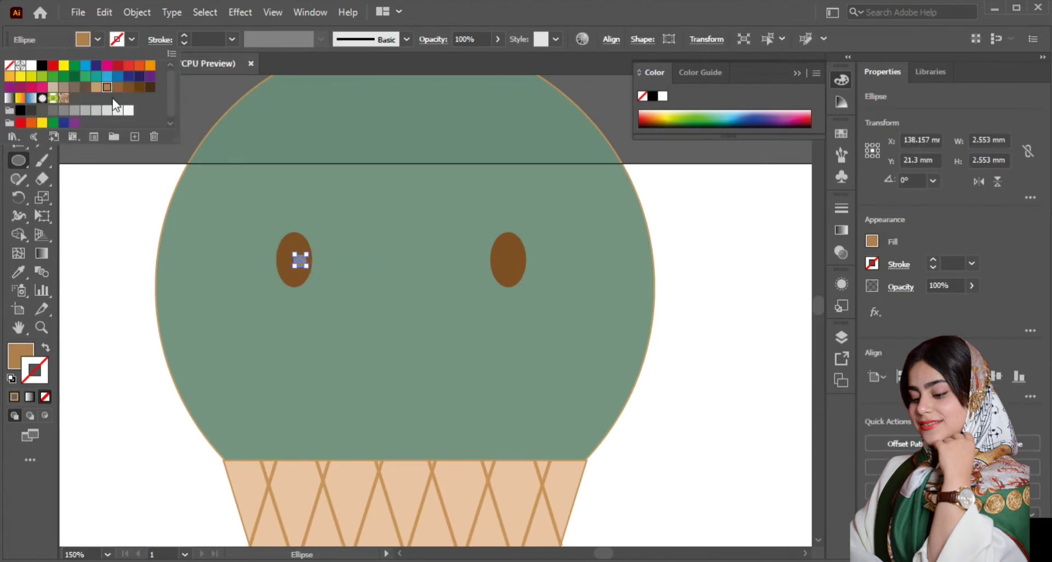
Step: Place a copy of the left eye's light brown highlight on the right eye, about 45 mm away at the same height
click(301, 260)
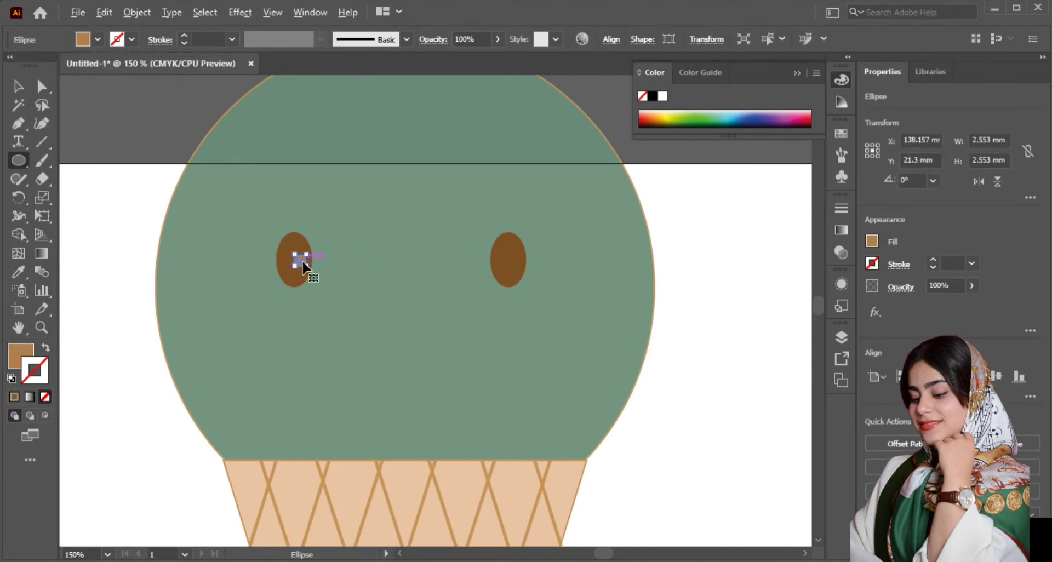
scroll(303, 261, up, 1)
scroll(303, 261, up, 1)
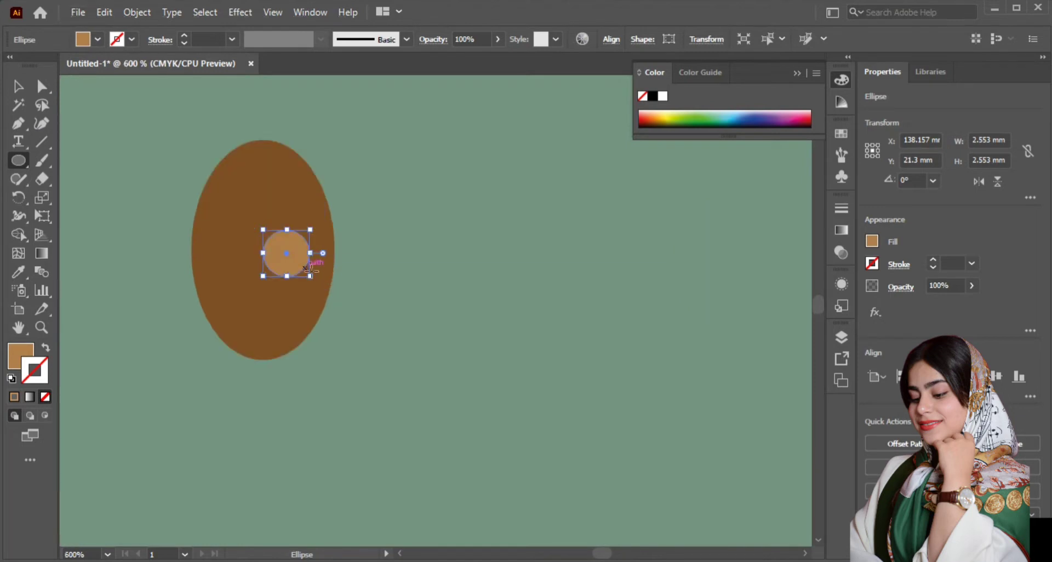
key(v)
scroll(304, 273, down, 2)
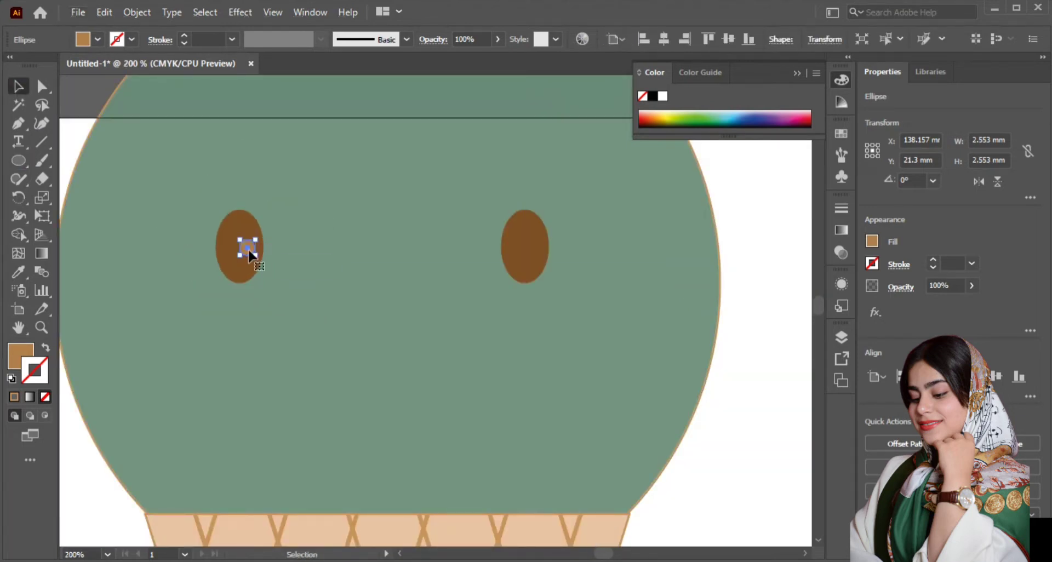
scroll(250, 251, up, 1)
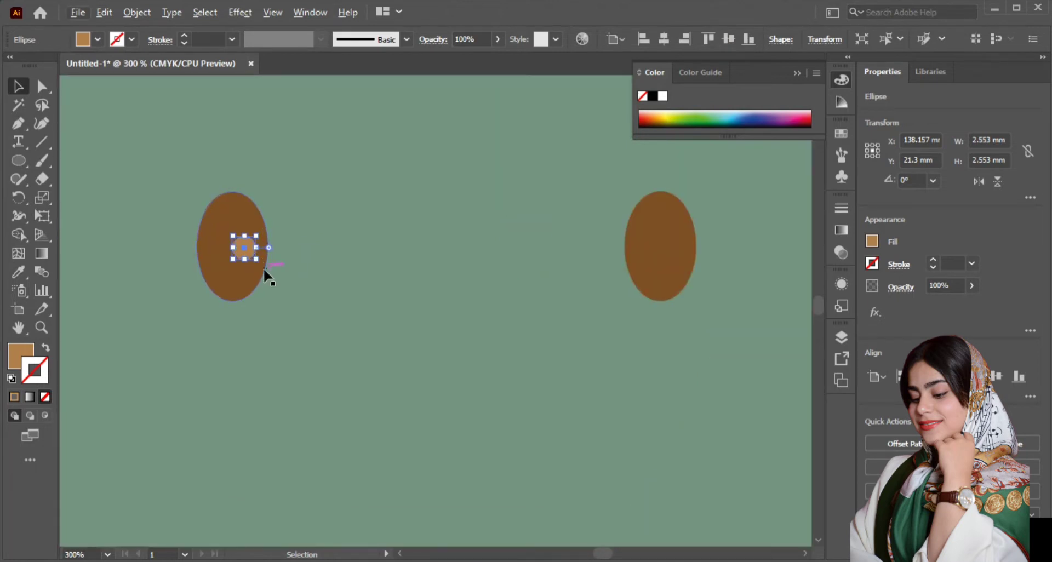
scroll(269, 277, up, 1)
drag(237, 271, 785, 279)
scroll(233, 241, down, 2)
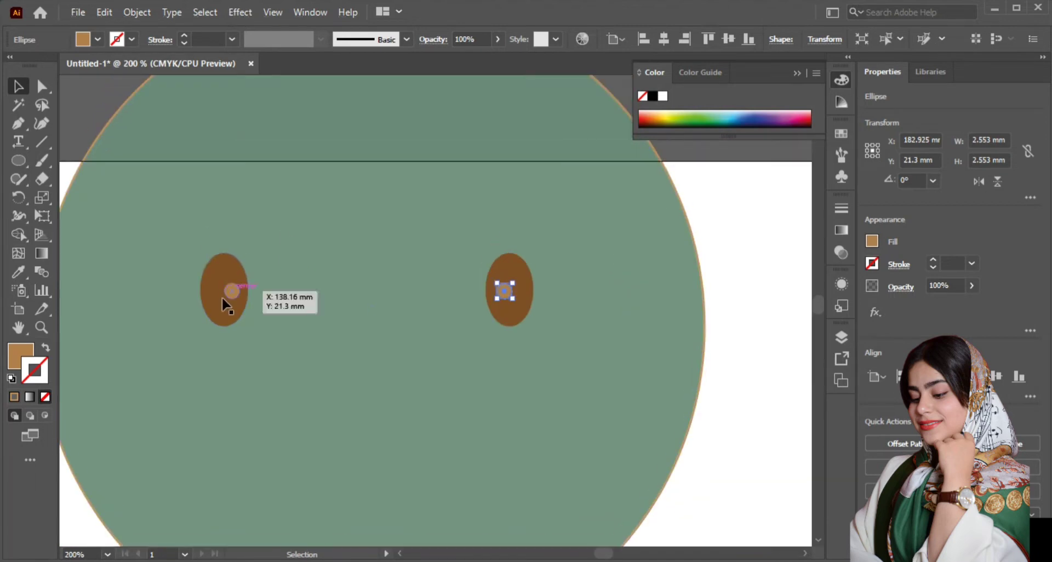
Step: Place a smaller copy of the left eye's highlight, about 1.3 mm wide, just below it
click(232, 292)
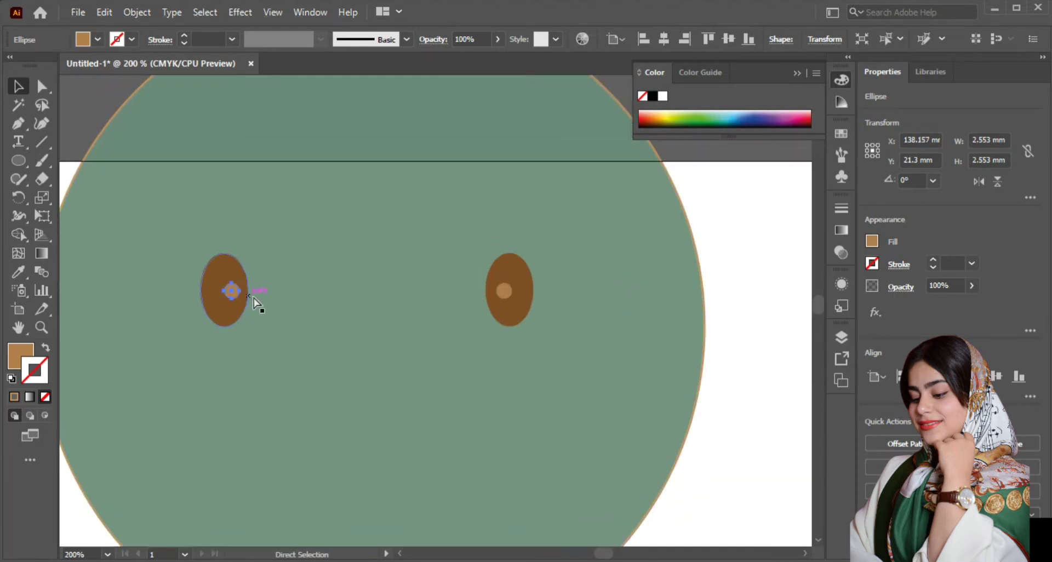
drag(440, 315, 245, 317)
scroll(230, 302, up, 2)
key(a)
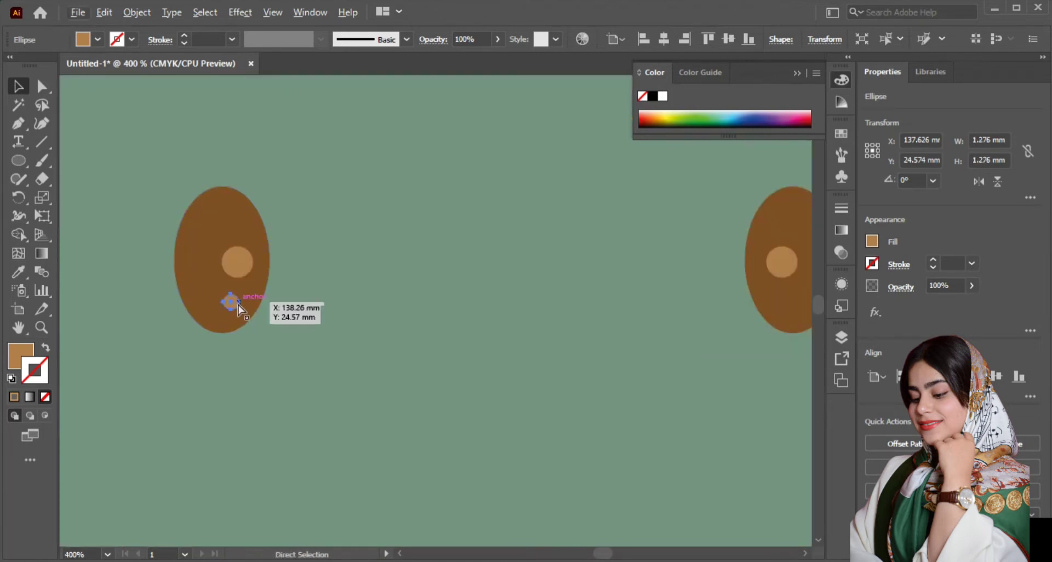
Step: Place a copy of the small lower highlight on the right eye, centred under its larger highlight
drag(434, 308, 731, 281)
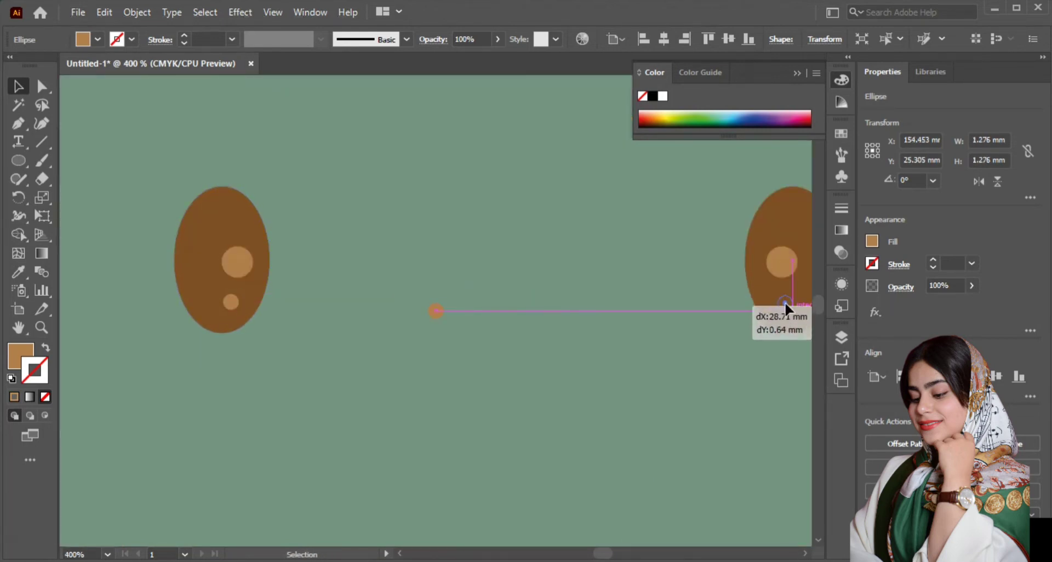
drag(784, 302, 783, 304)
scroll(389, 311, down, 3)
scroll(362, 304, down, 2)
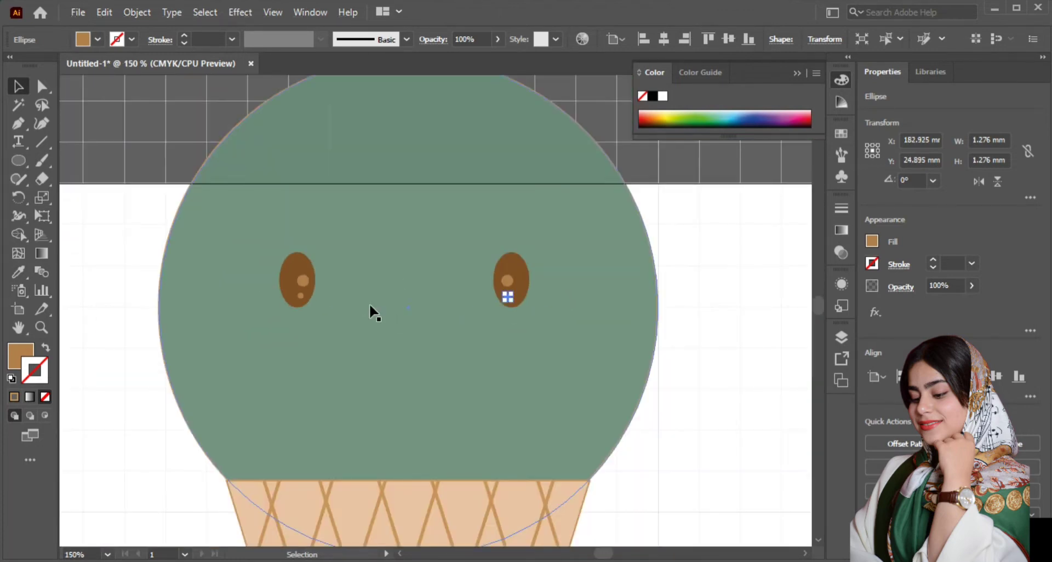
Step: Hide the document grid and remove the stroke from the large green circle
click(784, 234)
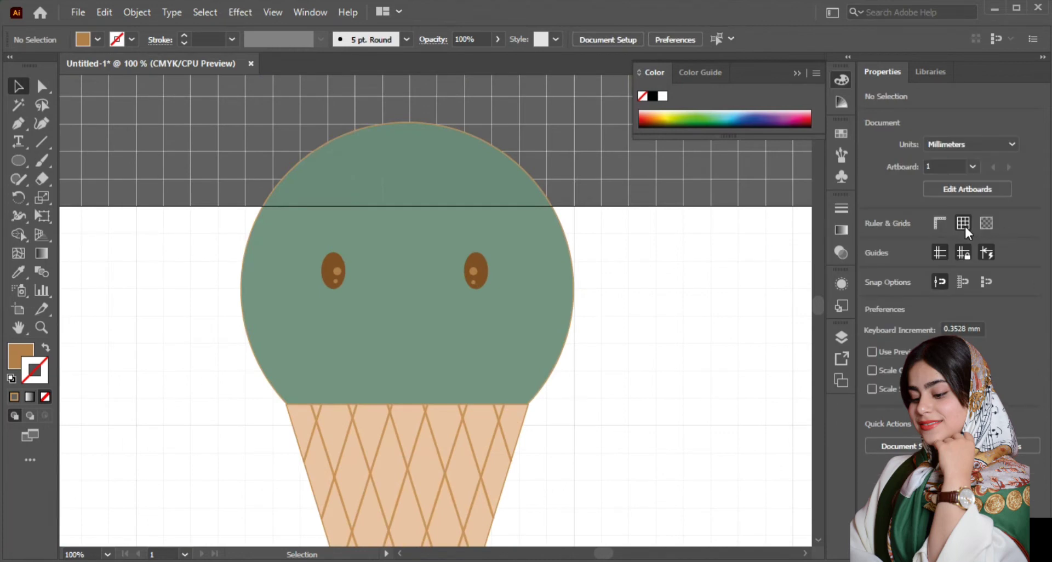
click(963, 223)
click(555, 281)
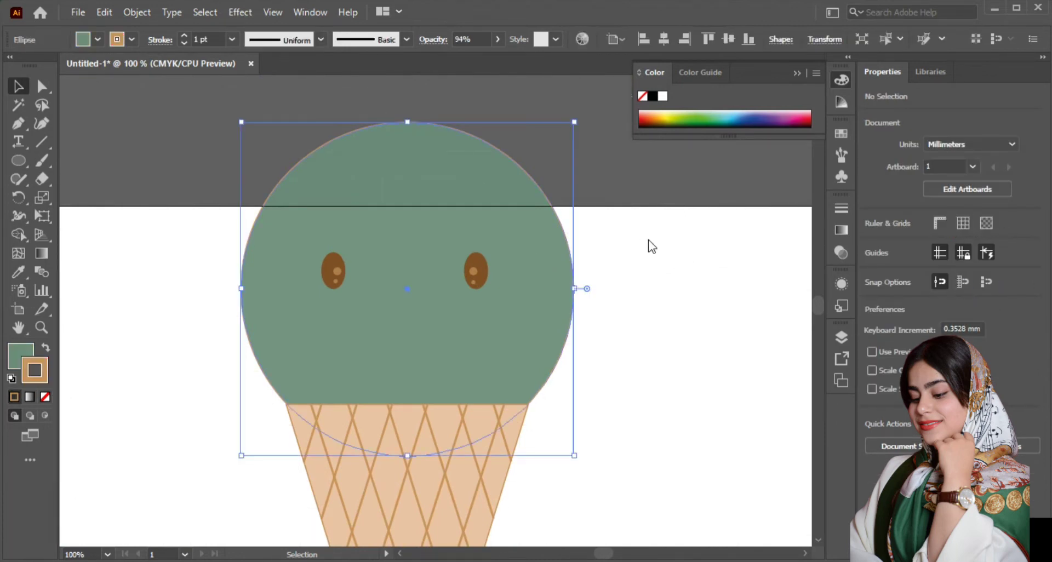
click(935, 278)
click(789, 275)
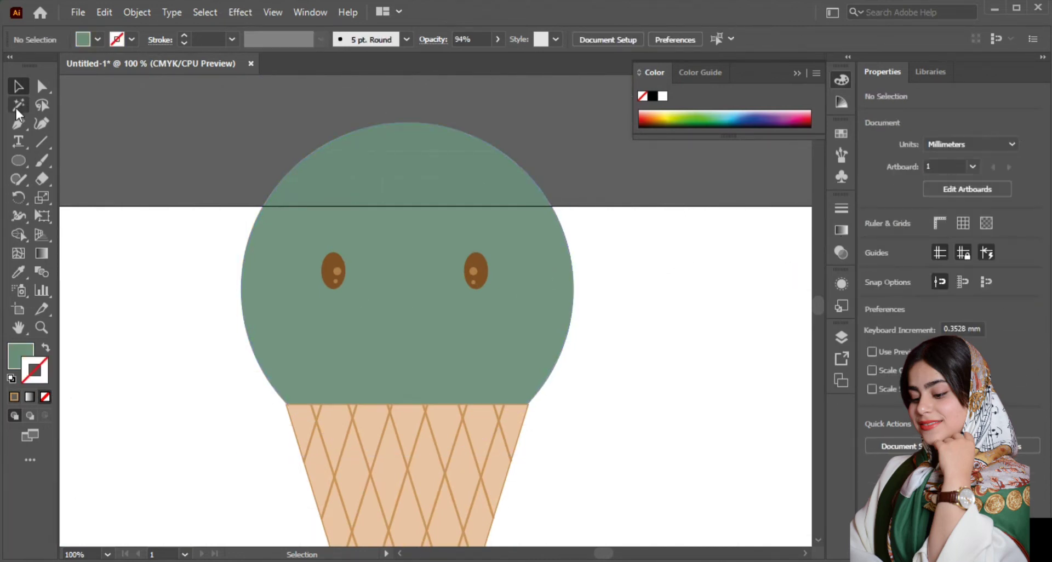
Step: Draw a smiling mouth curve about 22 mm wide and 5 mm high below the eyes with the Pen tool
click(366, 328)
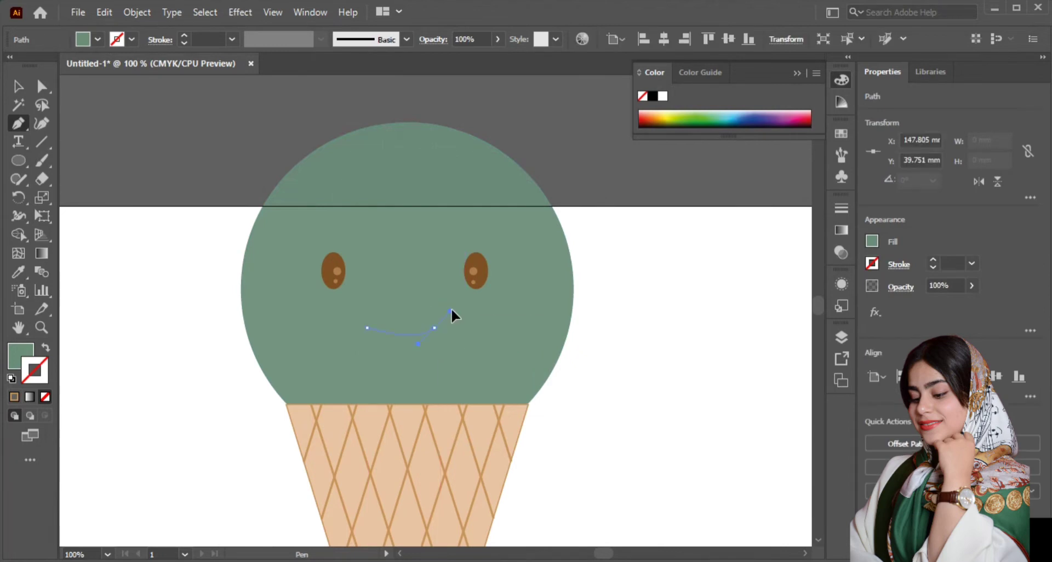
drag(472, 294, 472, 294)
click(18, 86)
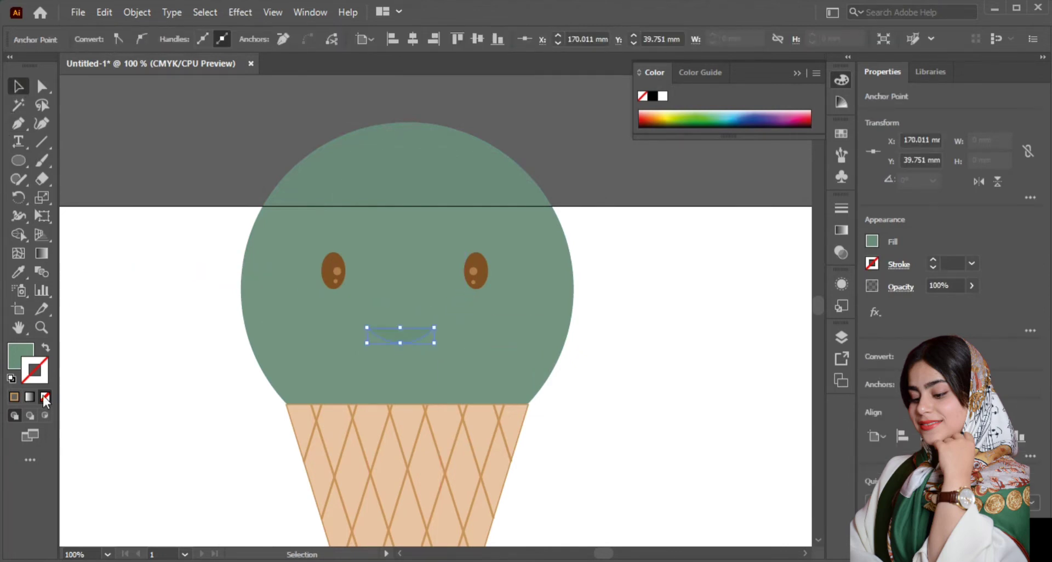
Step: Sample the eye highlight's light brown for the mouth curve, apply it as the stroke and remove the fill
click(18, 272)
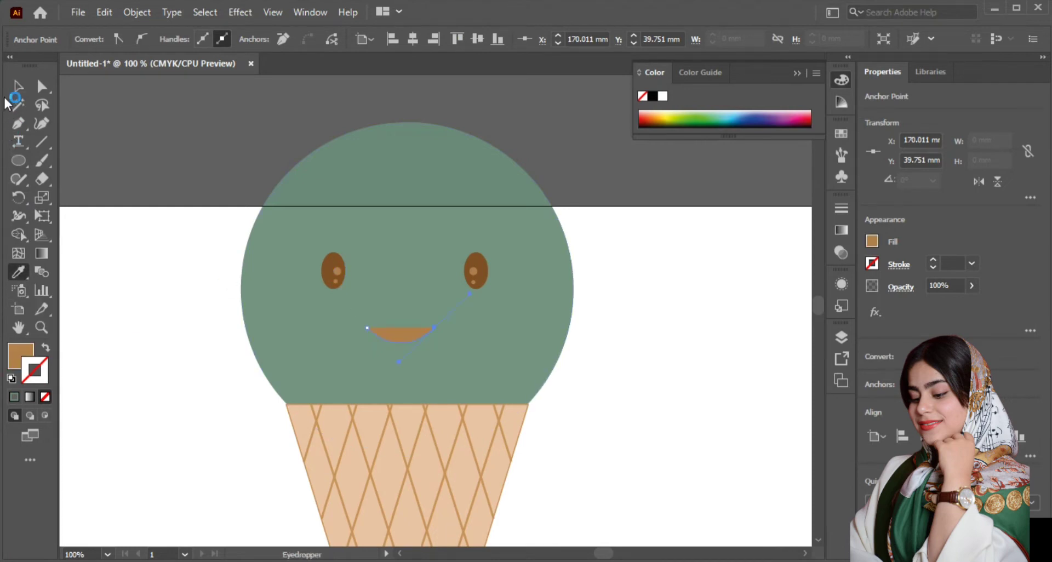
click(26, 351)
click(45, 398)
click(41, 375)
click(17, 398)
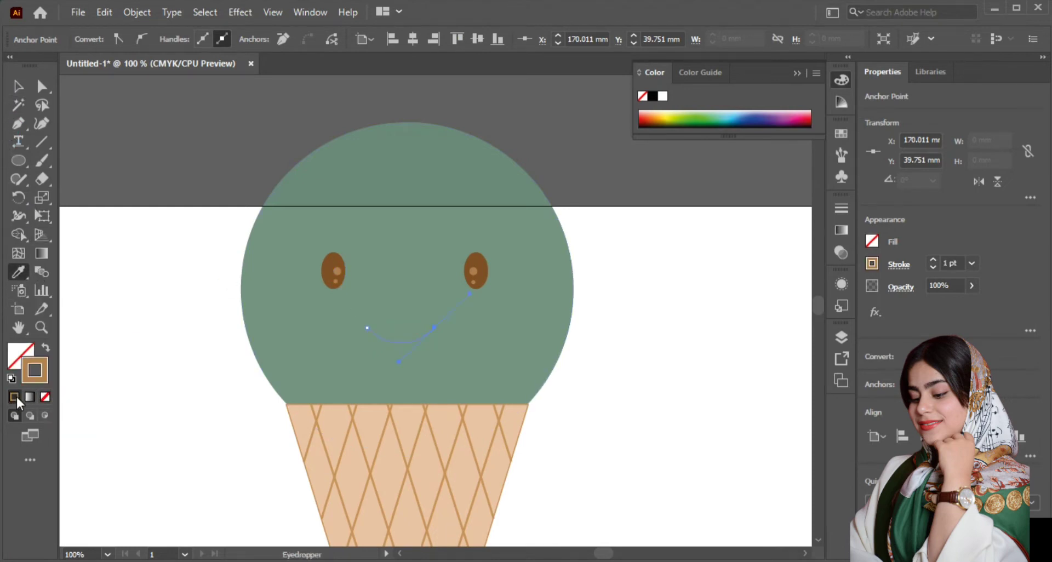
Step: Give the mouth's stroke a width profile tapered at both ends and a weight of 5 pt
key(v)
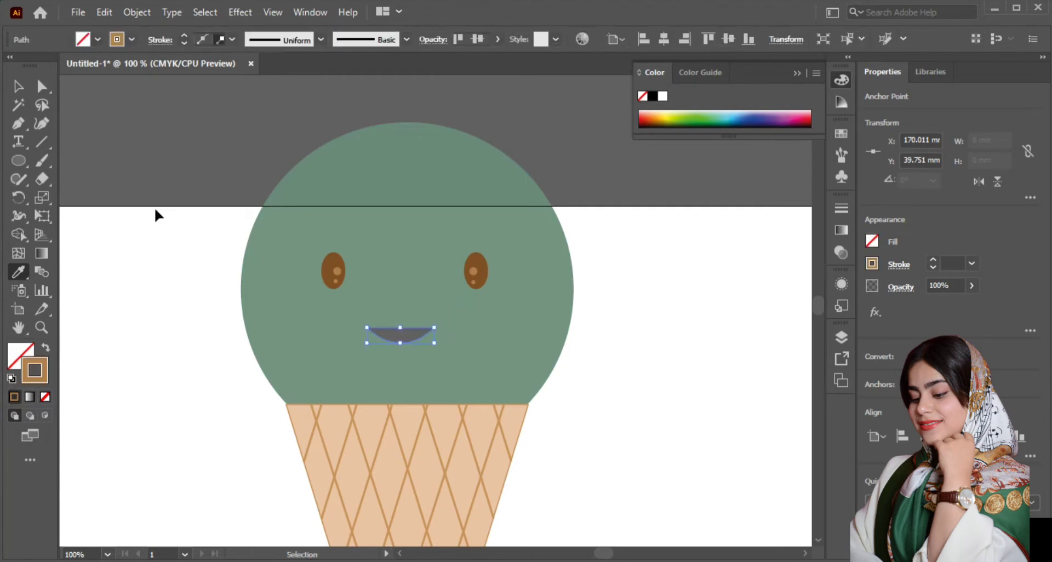
click(320, 40)
click(274, 207)
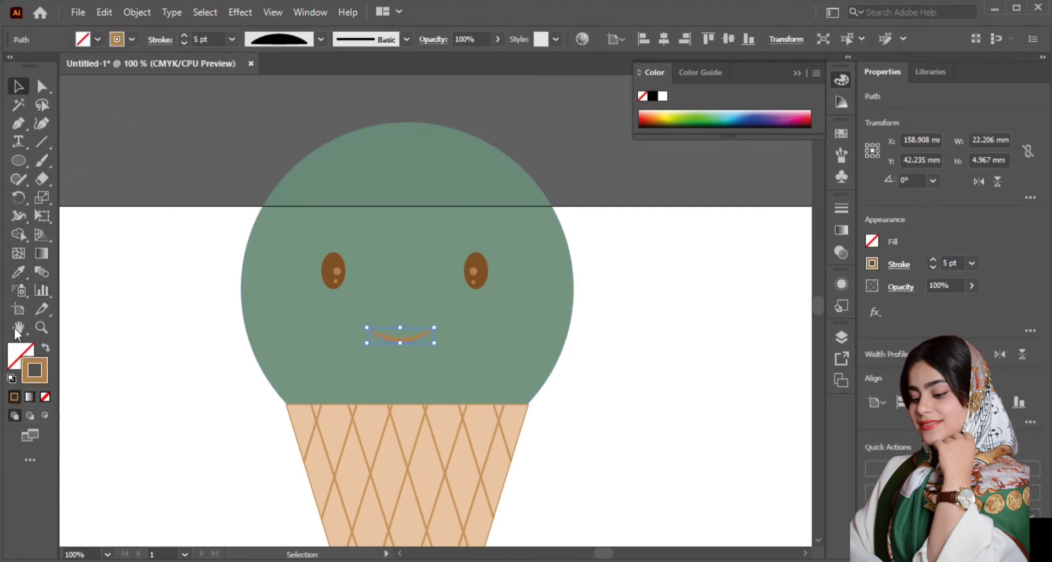
Step: Sample the left eye's dark brown for the mouth curve, using it as the stroke with no fill
click(19, 272)
click(330, 264)
click(131, 41)
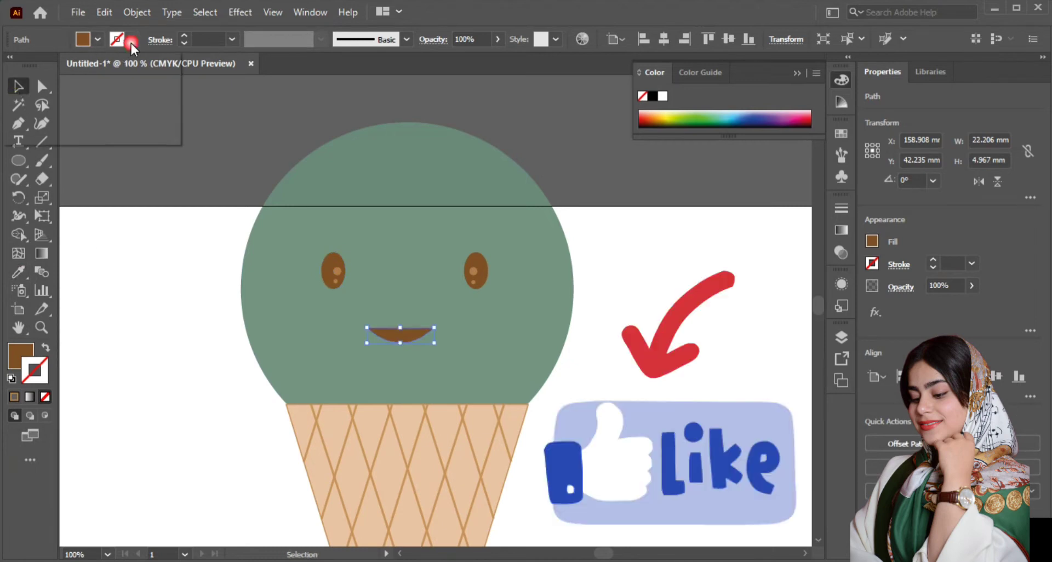
click(131, 88)
click(97, 38)
click(15, 364)
click(45, 396)
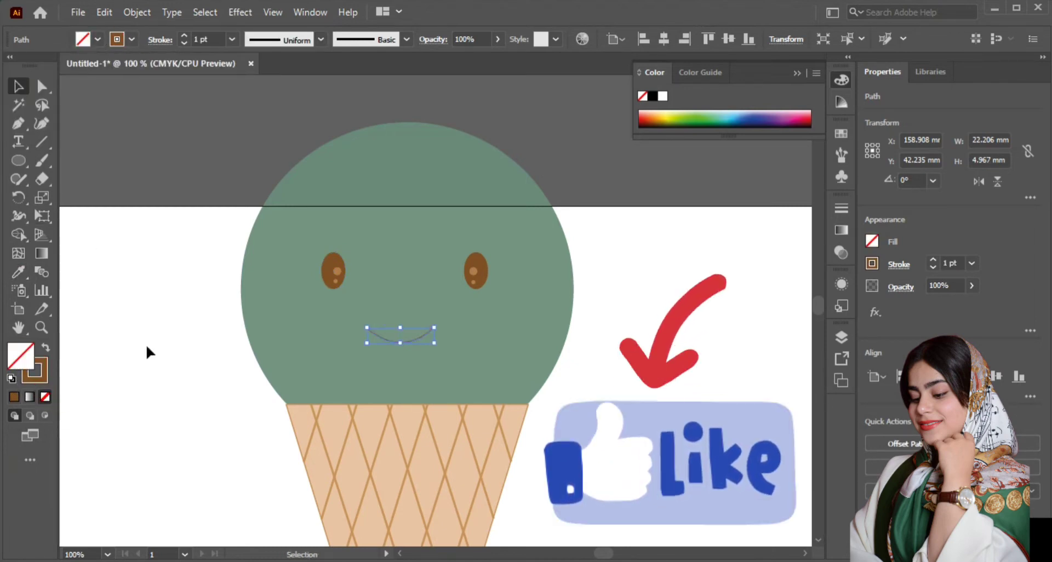
Step: Apply the width profile tapered at both ends to the dark brown mouth stroke and set its weight to 6 pt
click(319, 40)
click(288, 205)
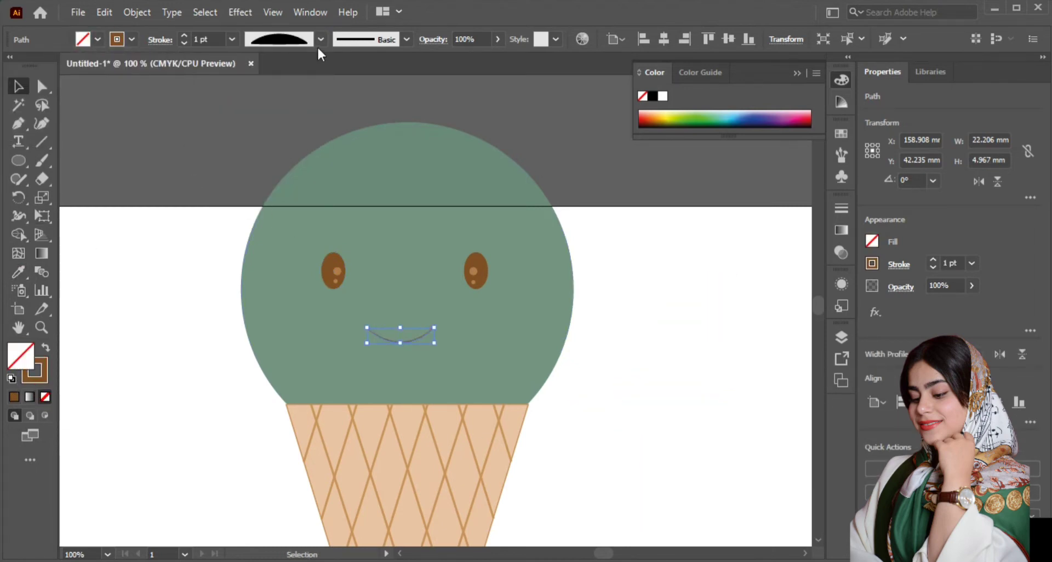
click(933, 259)
click(596, 308)
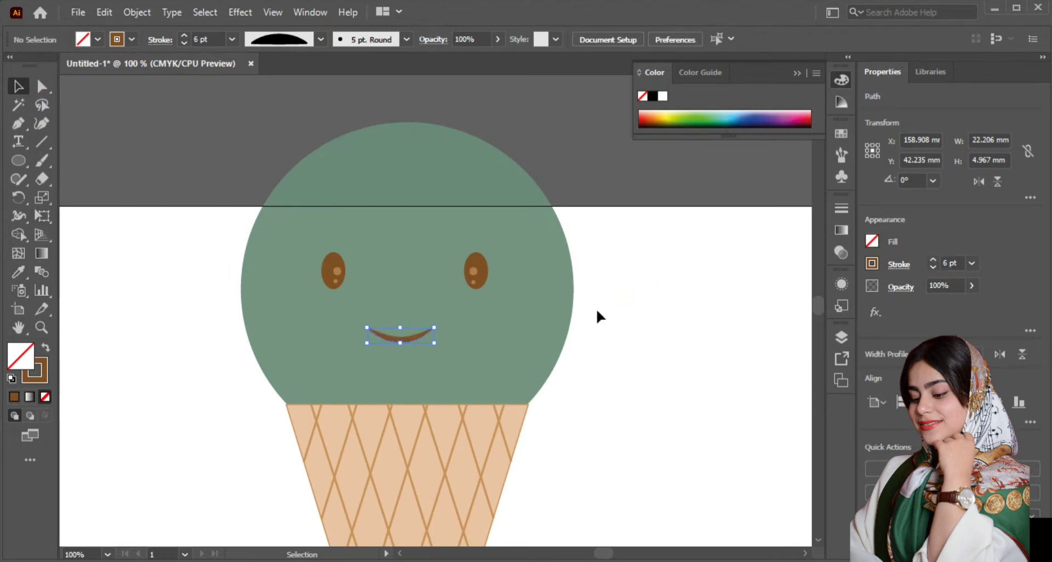
Step: Move the large green circle off the face to the empty area right of the cone and deselect it
key(ctrl+minus)
key(ctrl+minus)
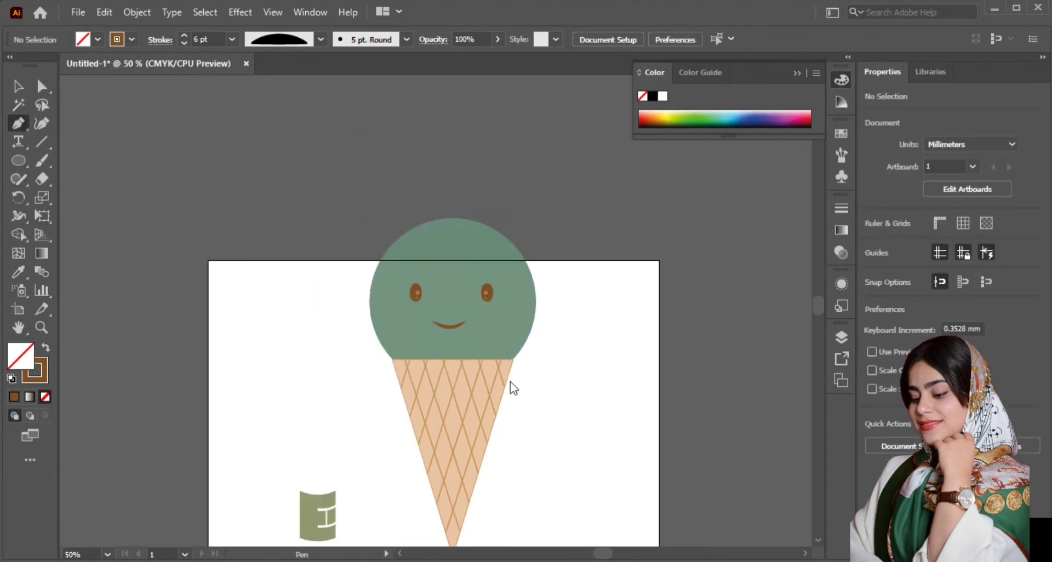
key(p)
drag(505, 240, 696, 240)
key(ctrl+plus)
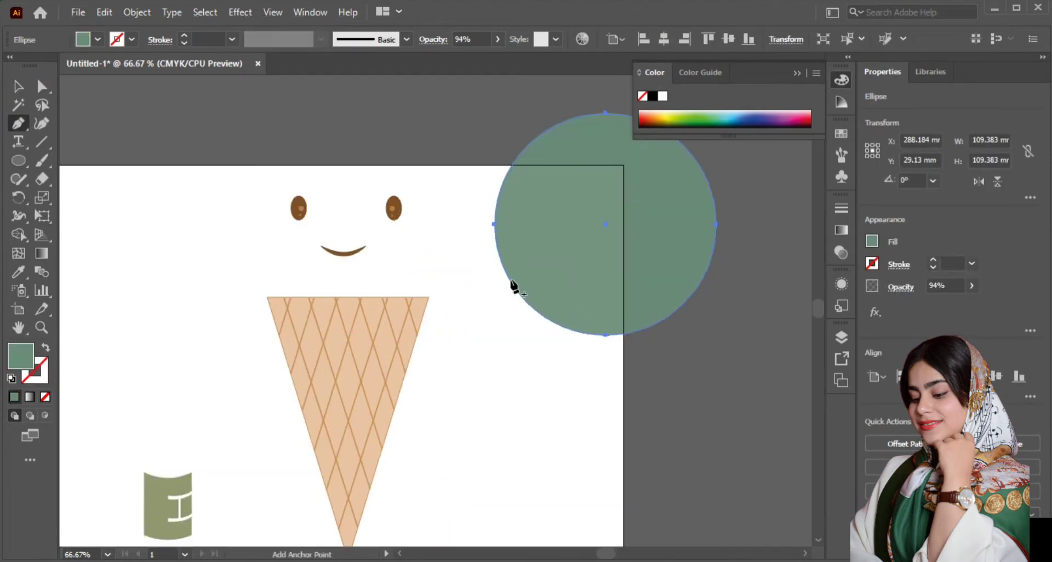
ctrl+click(131, 202)
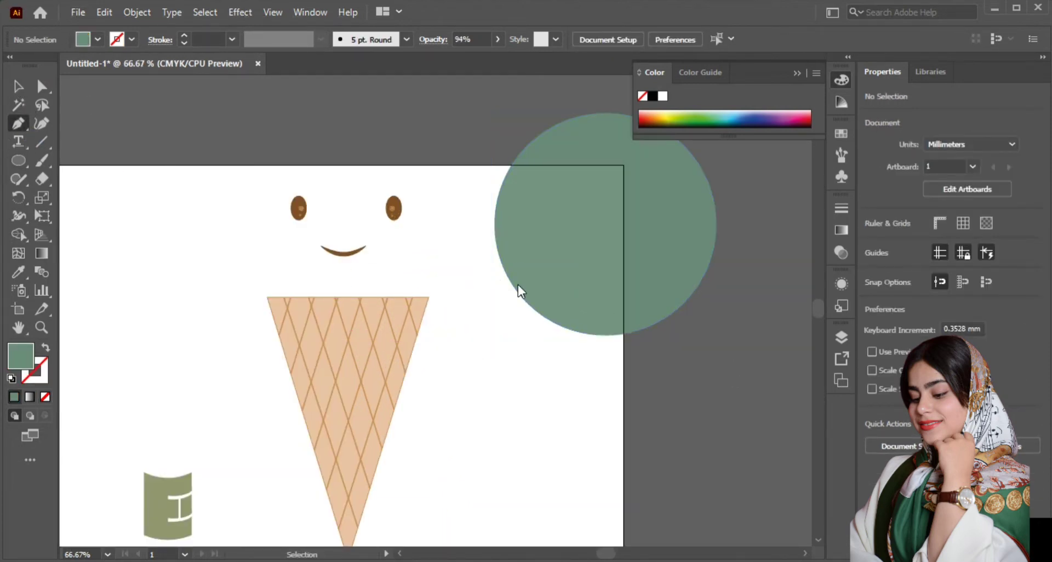
Step: Start a Pen path on the green circle's lower left edge and draw two short melting drips along its underside
click(506, 274)
drag(519, 325, 547, 314)
click(518, 325)
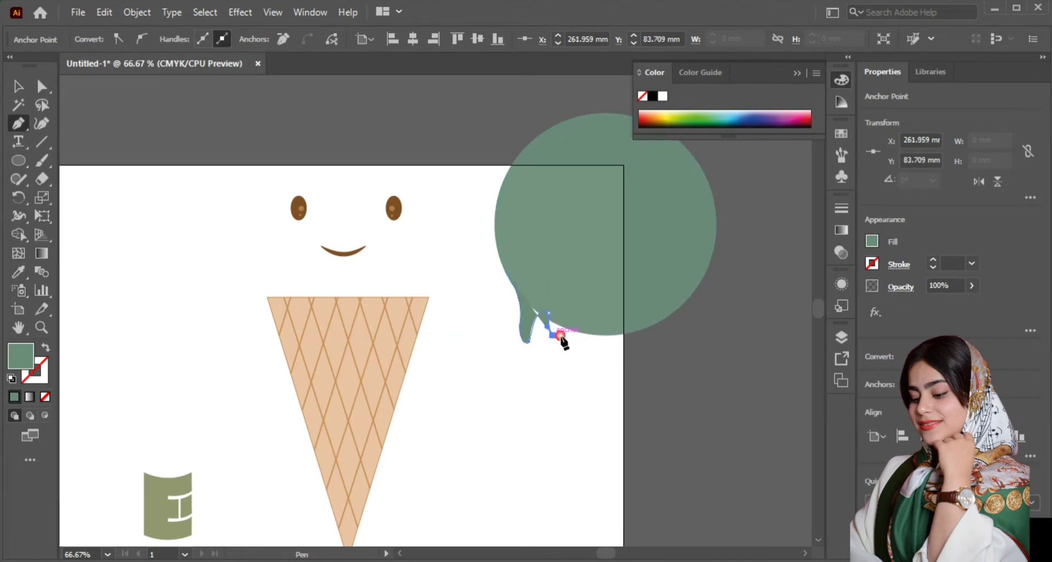
drag(565, 314, 584, 344)
click(579, 351)
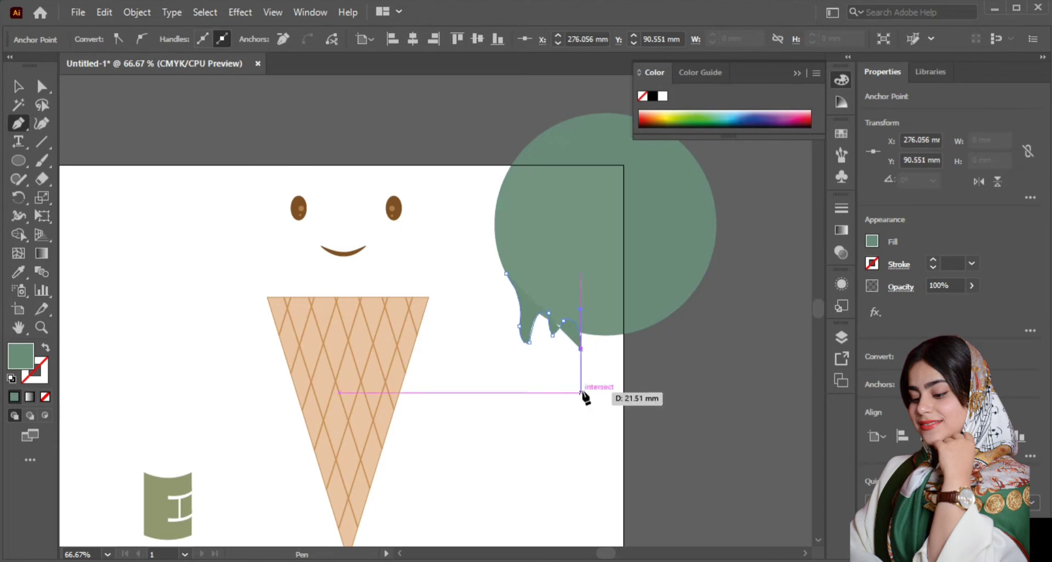
Step: Extend the drip path with a long rounded drip reaching down to about Y 130 mm and remove the path's fill
click(581, 400)
drag(577, 428, 609, 431)
click(589, 428)
drag(597, 393, 593, 365)
key(slash)
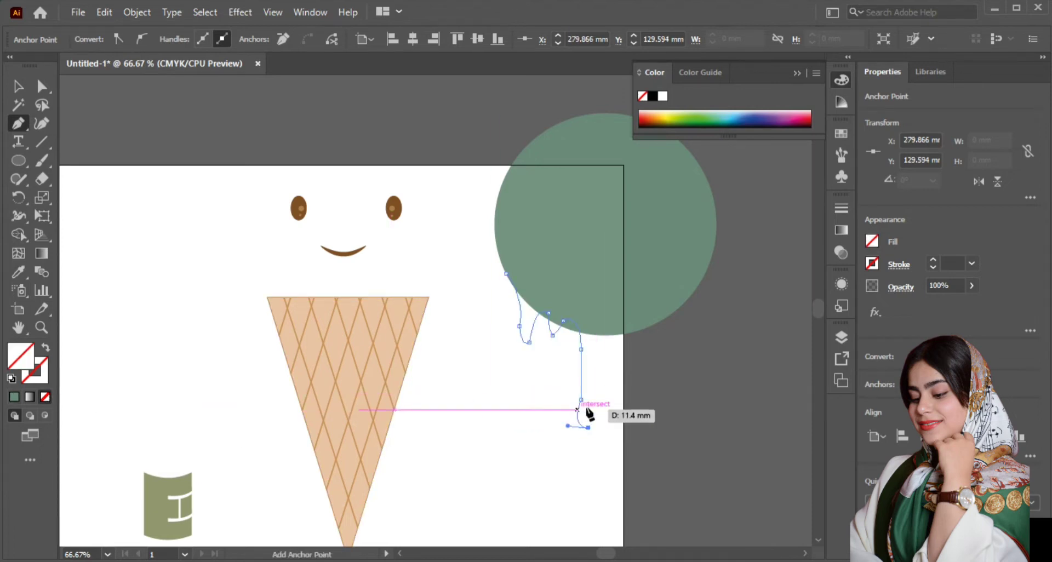
Step: Continue the drip path back up to the circle's bottom edge and add a short narrow drip right of the long one
drag(606, 326, 627, 310)
click(614, 333)
drag(623, 346, 625, 367)
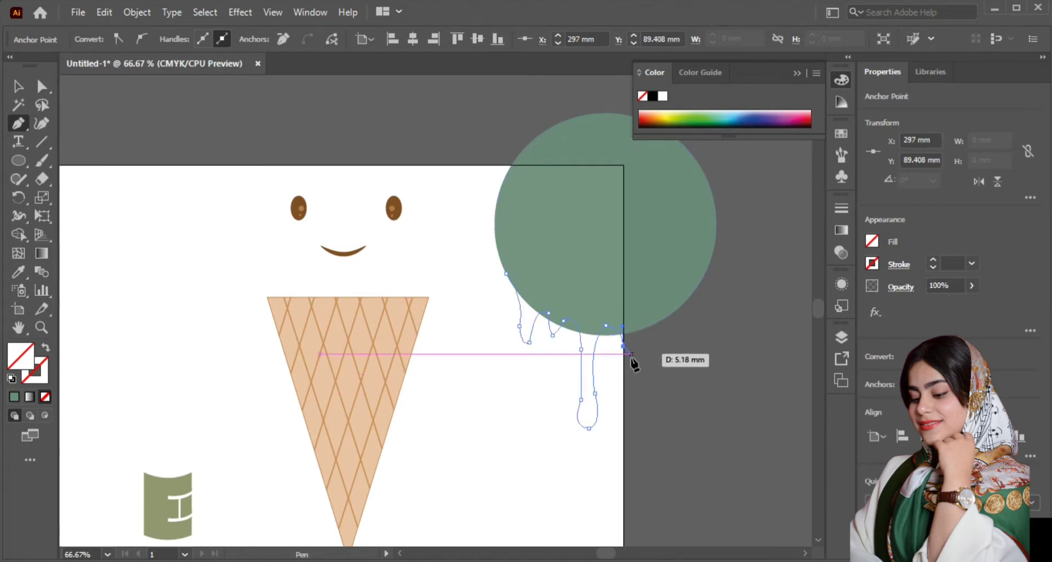
click(630, 360)
drag(641, 330, 662, 378)
click(641, 330)
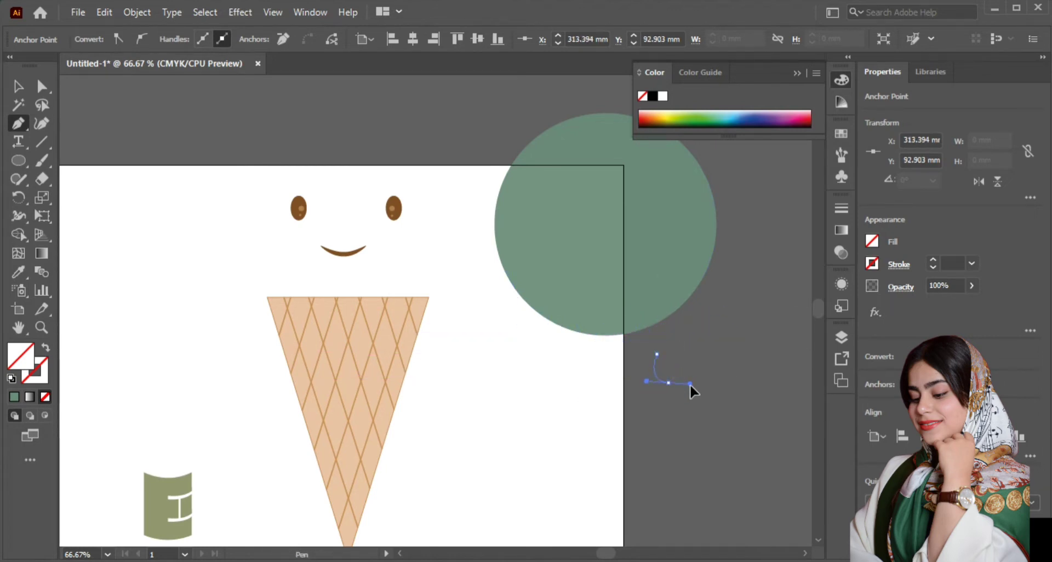
Step: Add a rounded drip reaching down to about Y 105 mm and bring the path back up inside the circle's lower right edge
click(671, 380)
click(671, 380)
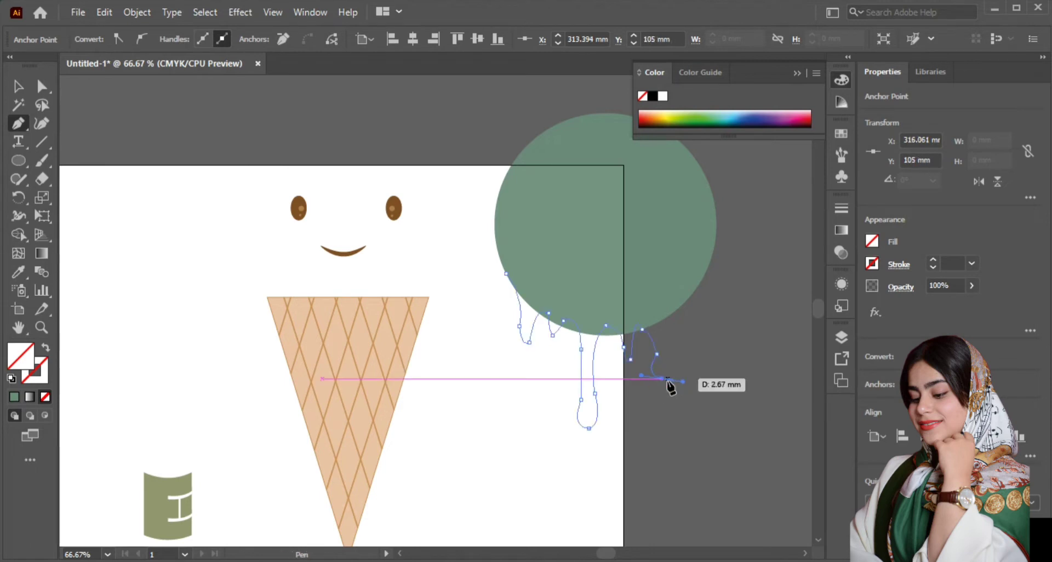
drag(671, 344, 666, 311)
click(671, 344)
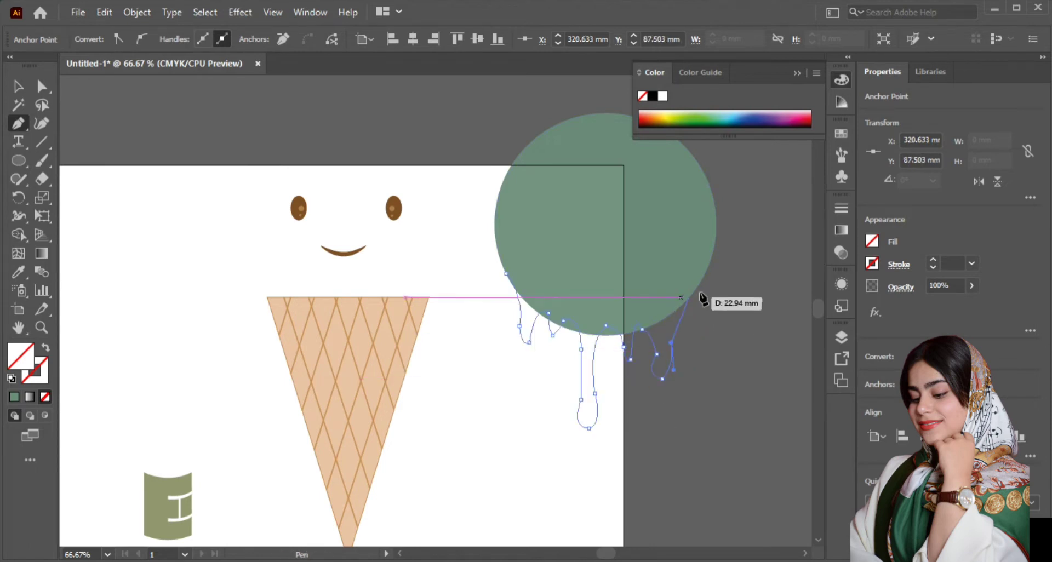
drag(680, 298, 691, 297)
click(680, 298)
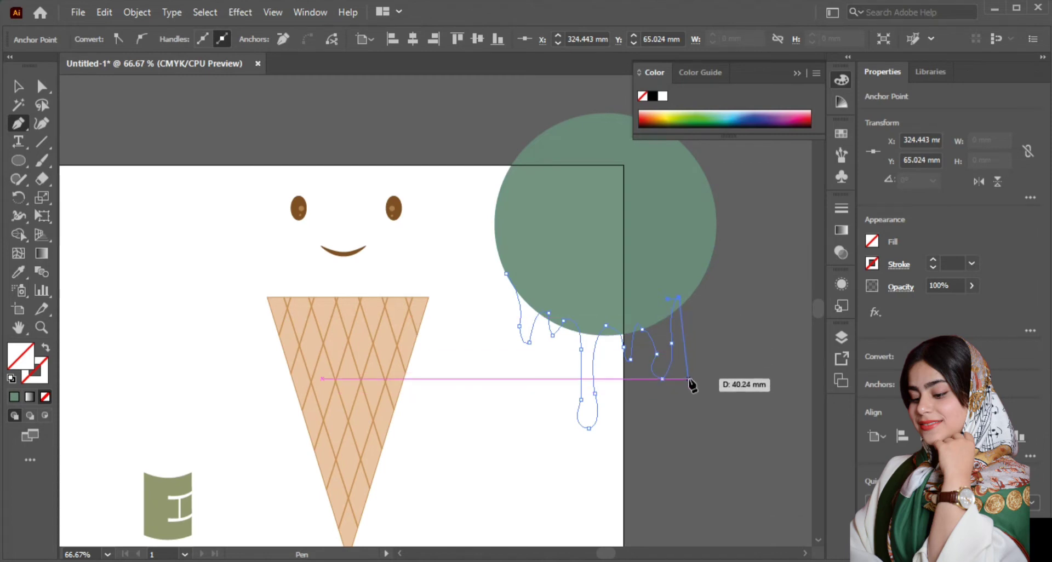
drag(699, 386, 711, 334)
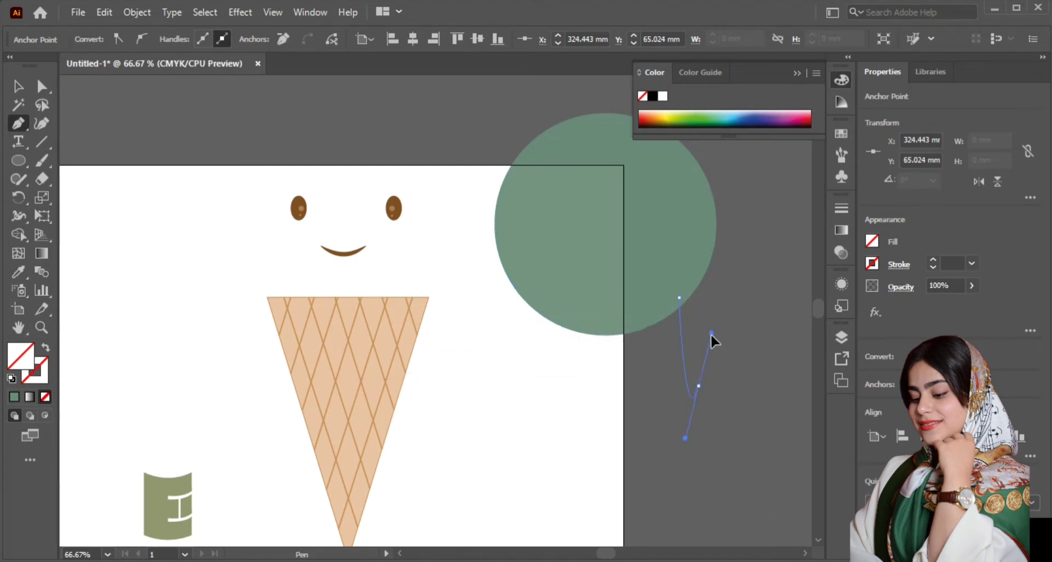
click(698, 386)
drag(687, 265, 687, 265)
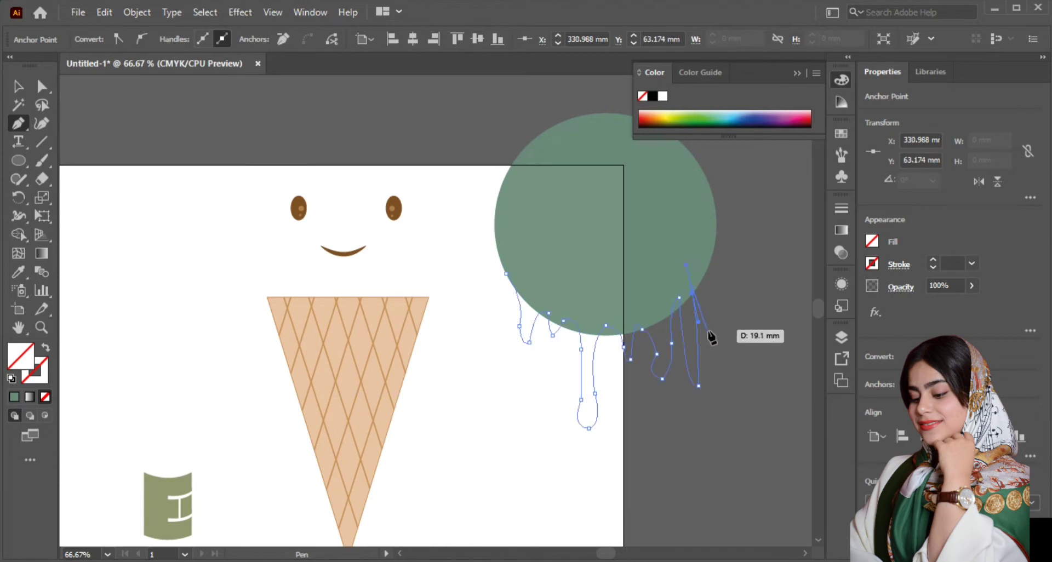
key(ctrl+z)
key(ctrl+z)
key(ctrl+z)
Step: Add a short drip reaching to about Y 77 mm, end it on the circle's lower right edge and close the drip path
drag(687, 322, 686, 335)
click(687, 321)
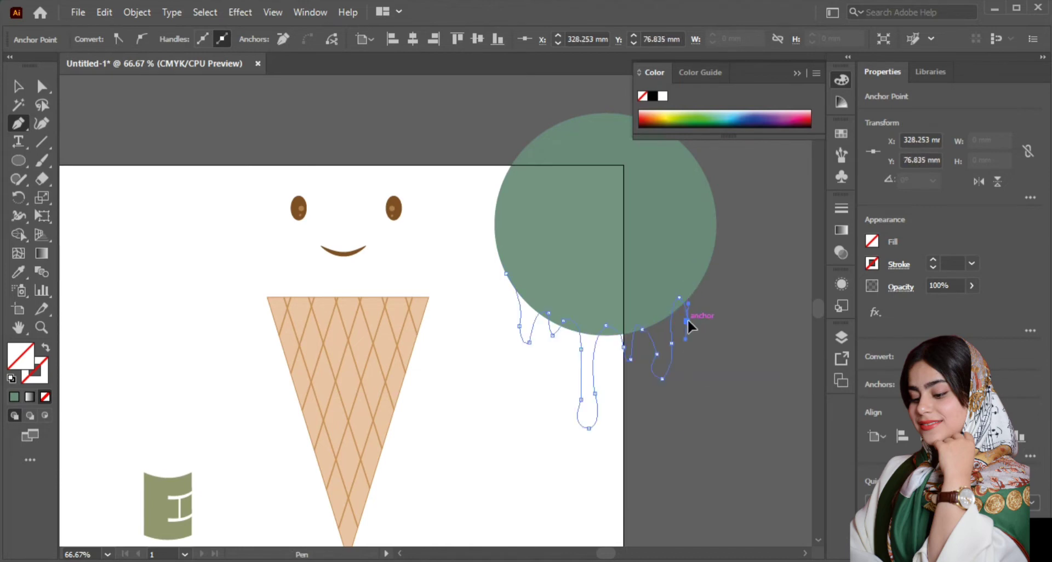
drag(695, 291, 703, 264)
click(695, 290)
click(706, 272)
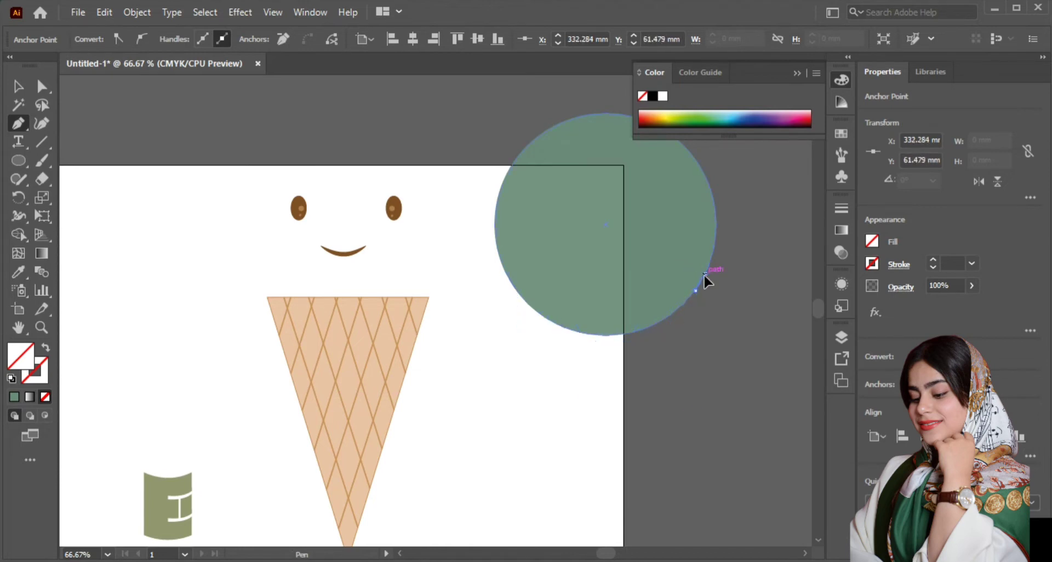
click(505, 273)
Step: Select the circle and drip path and merge the circle with the long drip and the left drips using Shape Builder
click(16, 87)
drag(742, 186, 480, 468)
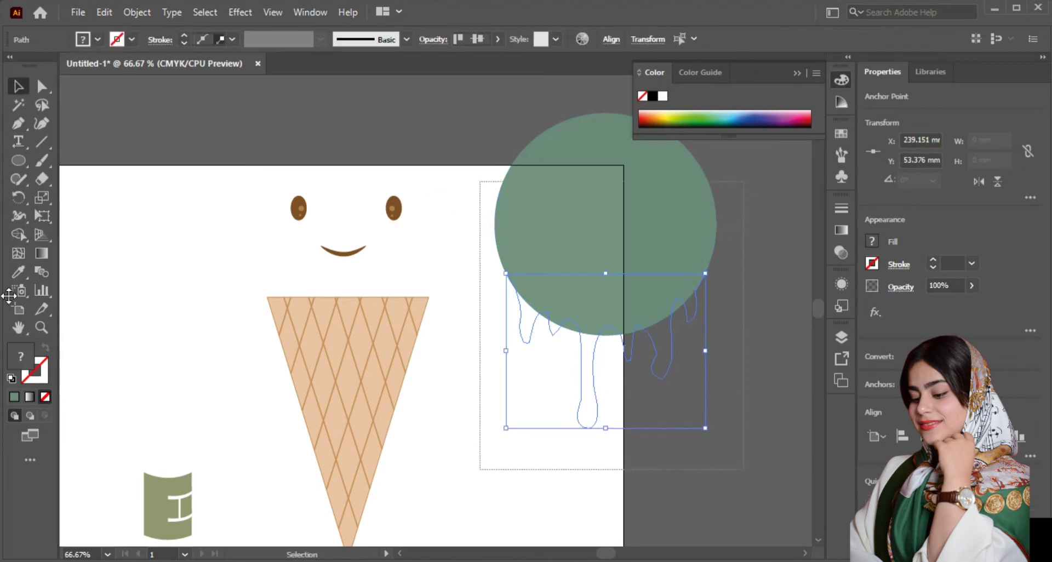
click(19, 235)
mouse_move(621, 228)
mouse_down()
mouse_move(612, 311)
mouse_move(593, 353)
mouse_up()
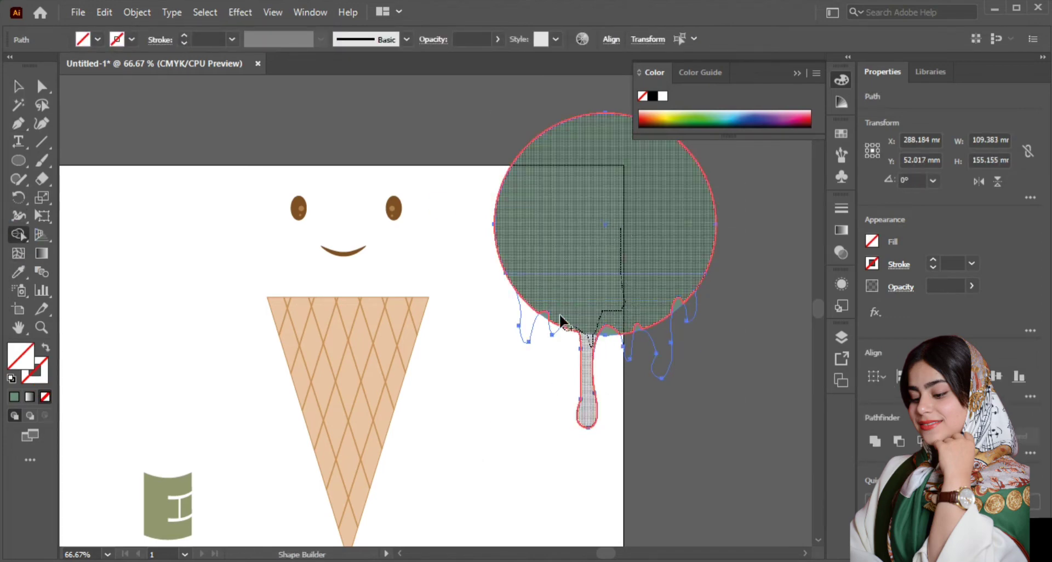
drag(539, 311, 606, 312)
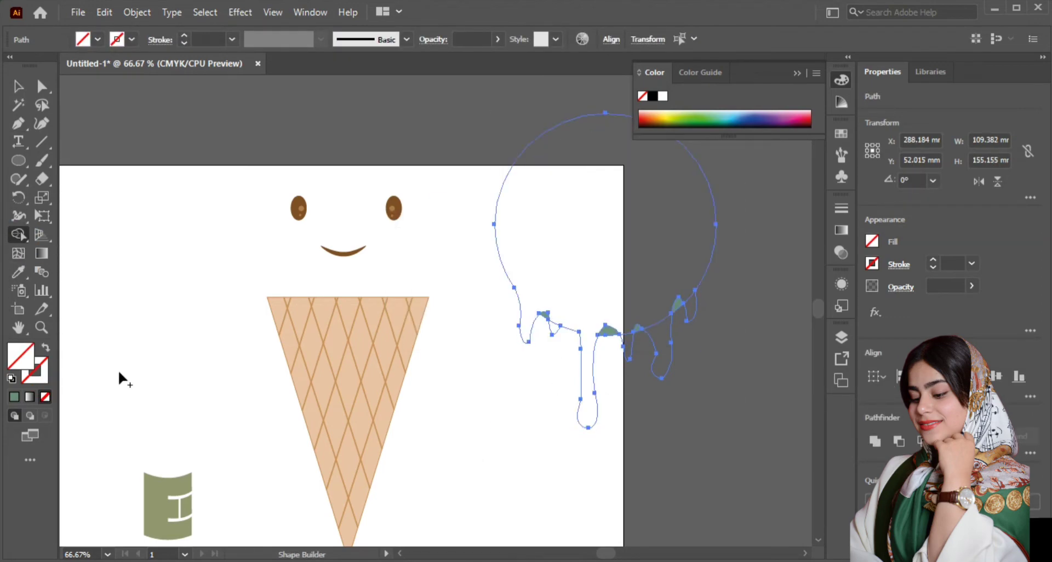
Step: Merge the remaining right drips into the scoop with Shape Builder and remove the small leftover green pieces between the drips
key(ctrl+=)
key(ctrl+=)
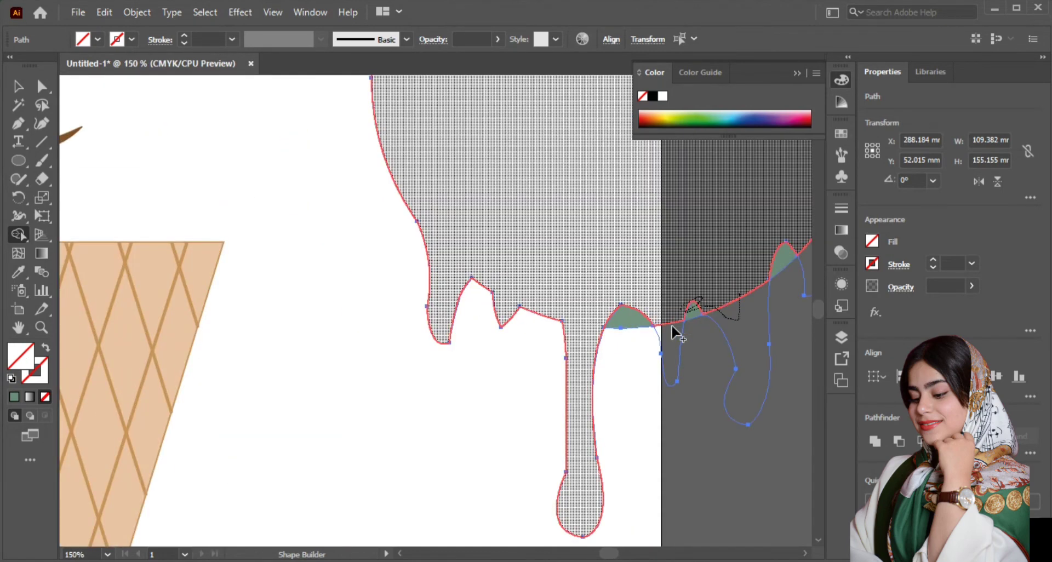
drag(673, 327, 674, 327)
drag(801, 257, 762, 278)
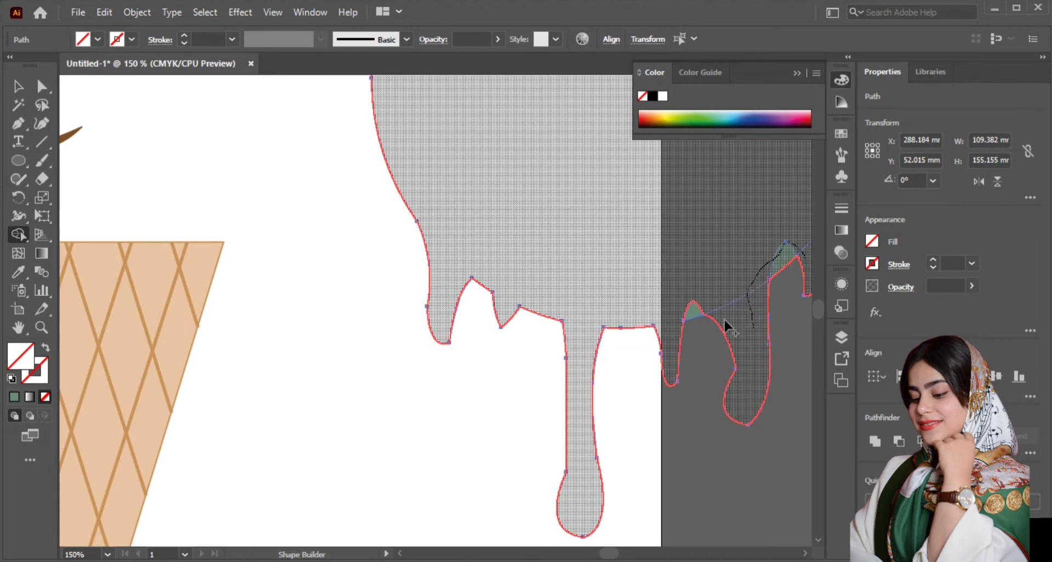
drag(685, 311, 682, 311)
scroll(288, 257, down, 1)
scroll(572, 307, up, 1)
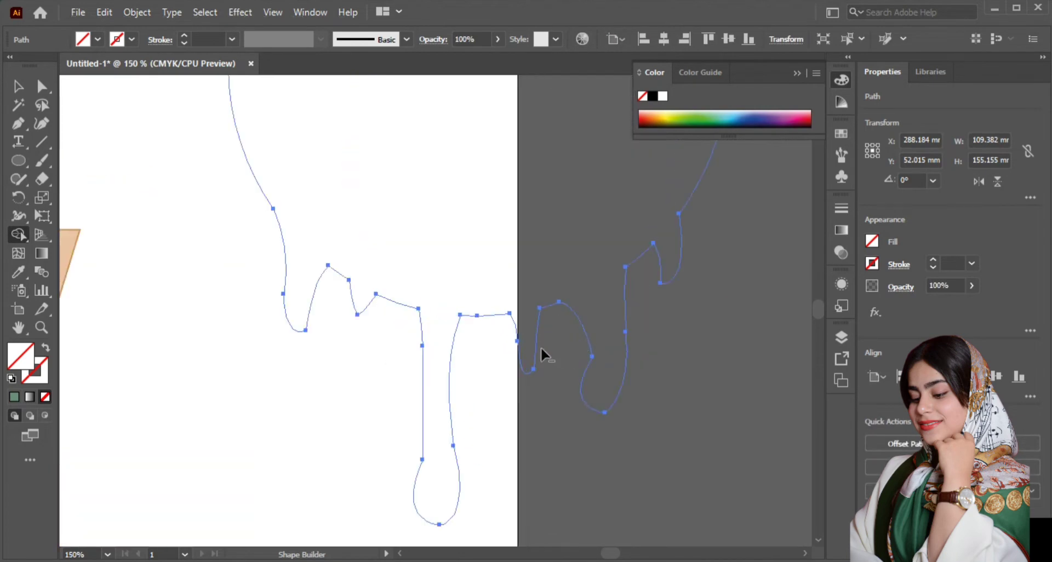
Step: Fill the merged scoop shape with the green color and move it closer to the cone, to about X 248 mm, Y 55 mm
scroll(531, 347, down, 3)
click(18, 86)
click(13, 397)
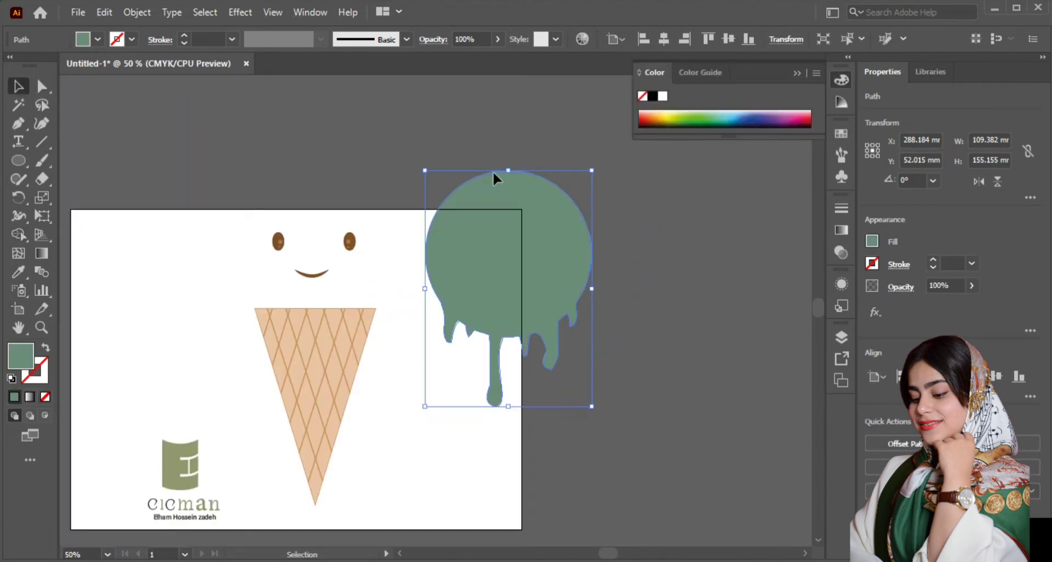
click(508, 271)
mouse_move(509, 271)
mouse_down()
mouse_move(360, 261)
mouse_move(355, 277)
mouse_move(361, 267)
mouse_move(519, 286)
mouse_up()
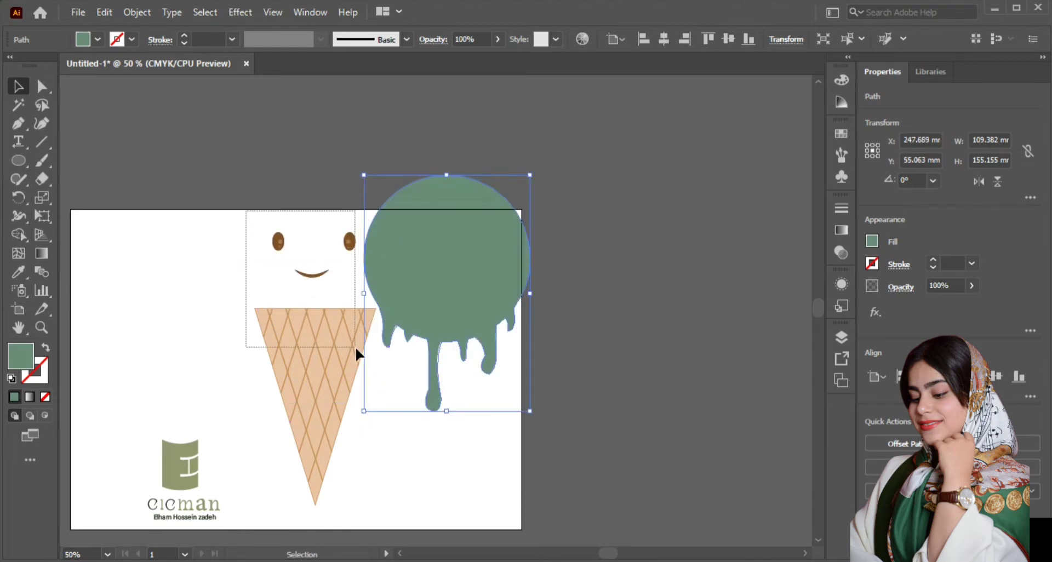
Step: Select both eyes and the smile, group them and bring the group to the front
click(344, 324)
click(270, 224)
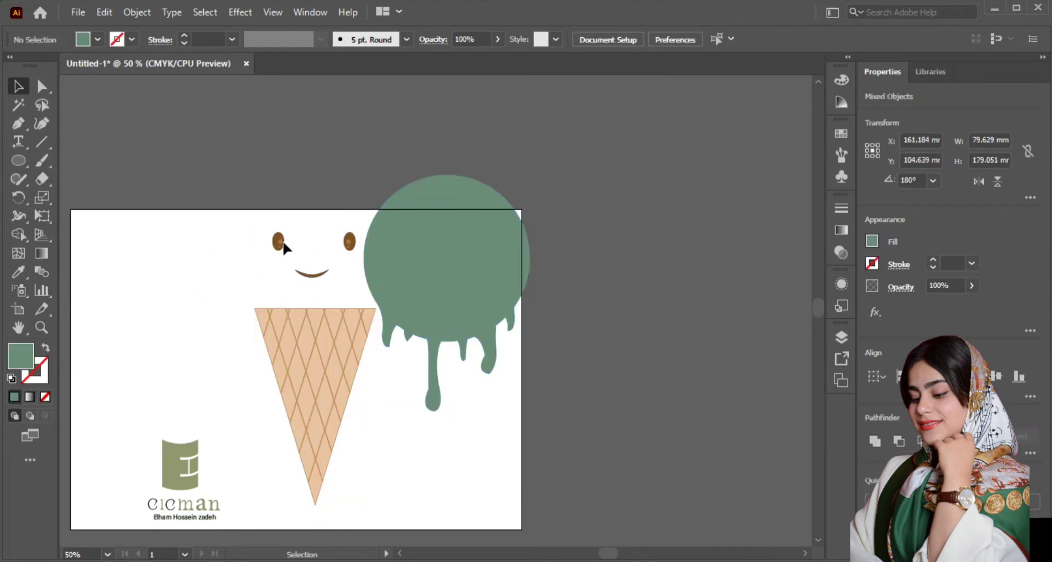
drag(255, 220, 346, 280)
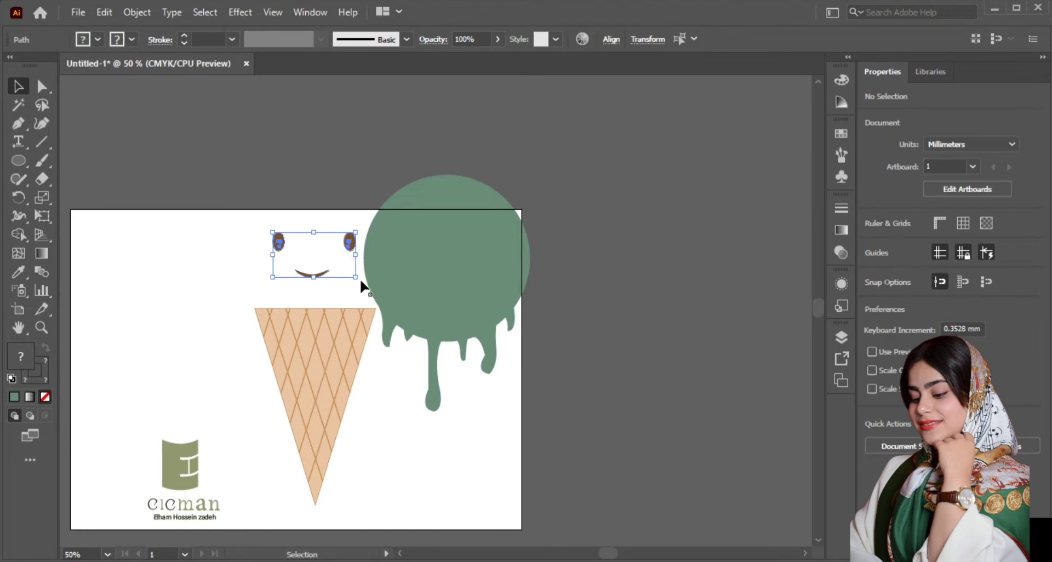
right_click(321, 256)
click(378, 336)
right_click(315, 267)
mouse_move(437, 460)
click(521, 459)
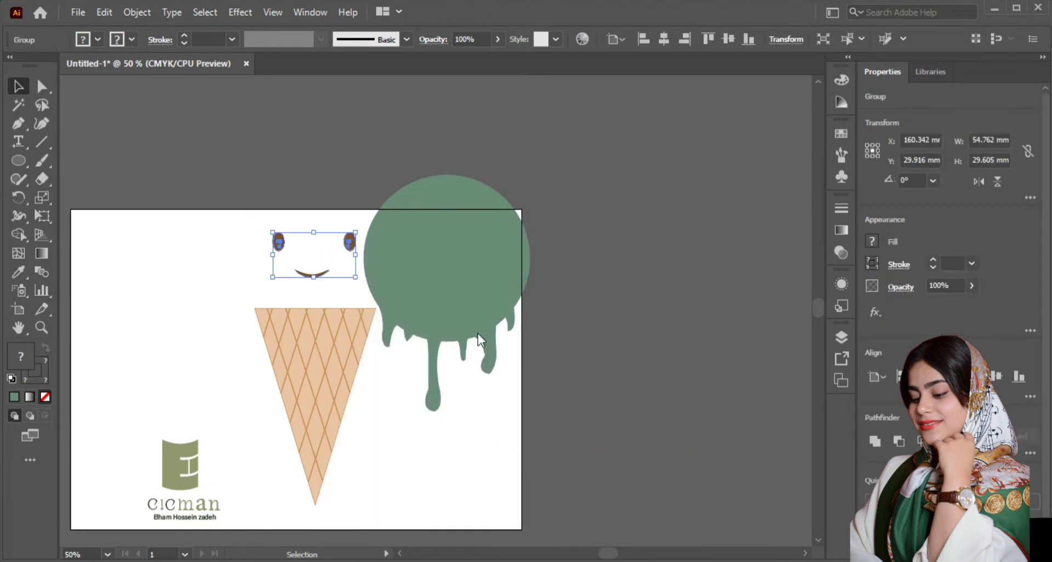
Step: Place the green scoop on top of the cone behind the face, centered at about X 160 mm, Y 53 mm
drag(478, 333, 394, 294)
key(ctrl+plus)
key(ctrl+plus)
click(461, 295)
key(ctrl+minus)
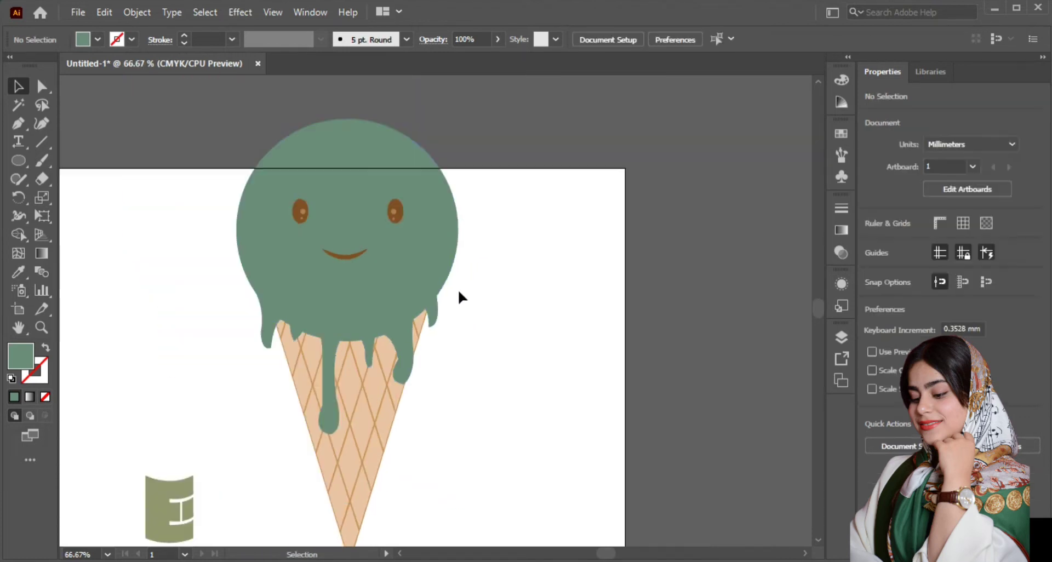
Step: Round the scoop outline's corners at the leftmost drip tip and in the notches between it and the long drip
click(406, 263)
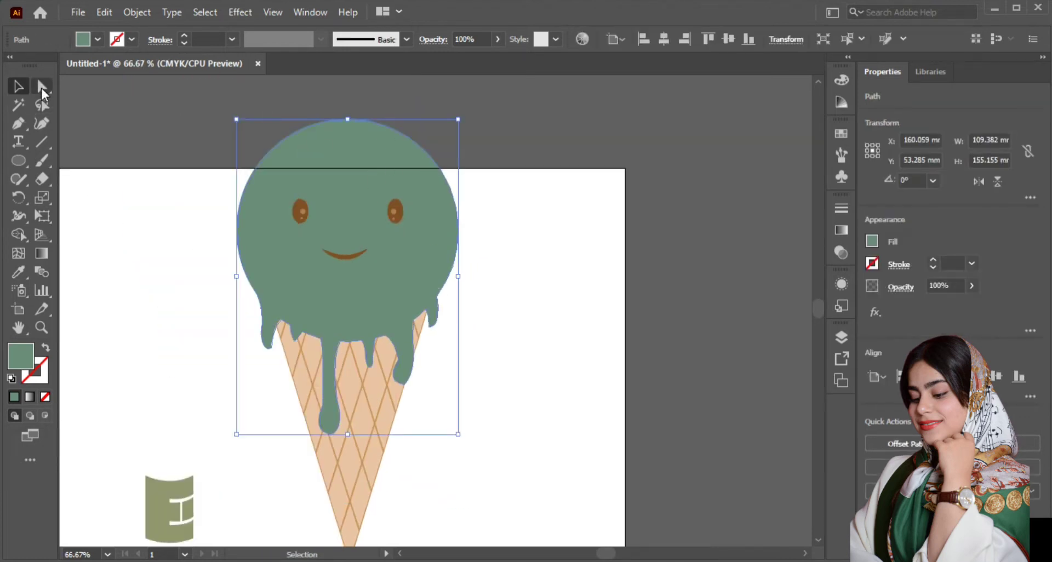
click(42, 87)
drag(258, 299, 365, 275)
key(ctrl+plus)
key(ctrl+plus)
key(ctrl+plus)
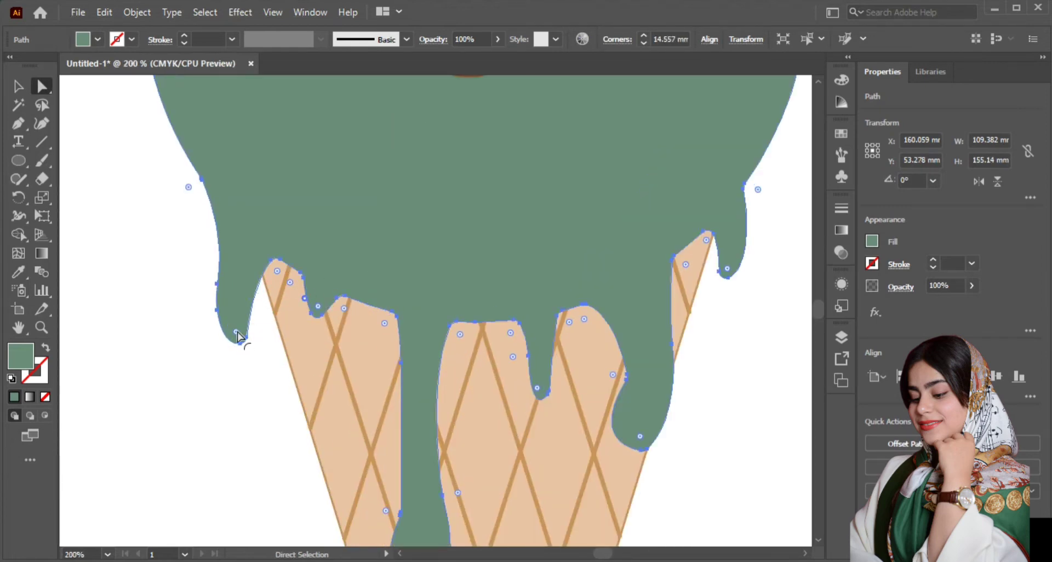
mouse_move(238, 336)
mouse_down()
mouse_move(235, 296)
mouse_move(224, 324)
mouse_move(247, 329)
mouse_up()
drag(280, 279, 332, 294)
drag(386, 329, 362, 324)
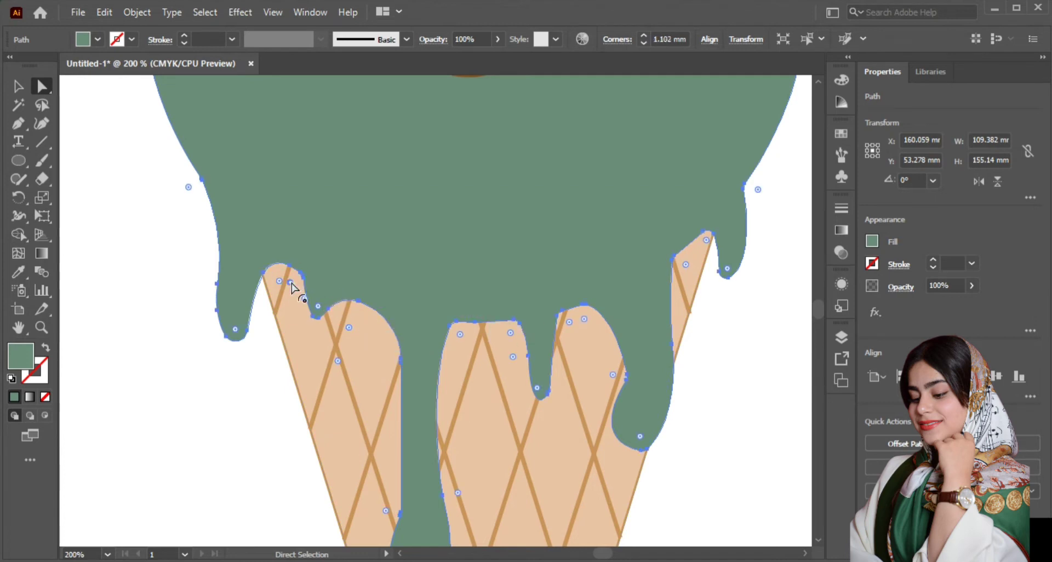
drag(292, 283, 280, 296)
Step: Round the corners of the notches on both sides of the short narrow drip, along with its tip
drag(510, 333, 587, 375)
click(459, 335)
drag(491, 359, 489, 410)
drag(524, 360, 621, 359)
drag(537, 388, 620, 376)
drag(586, 315, 586, 315)
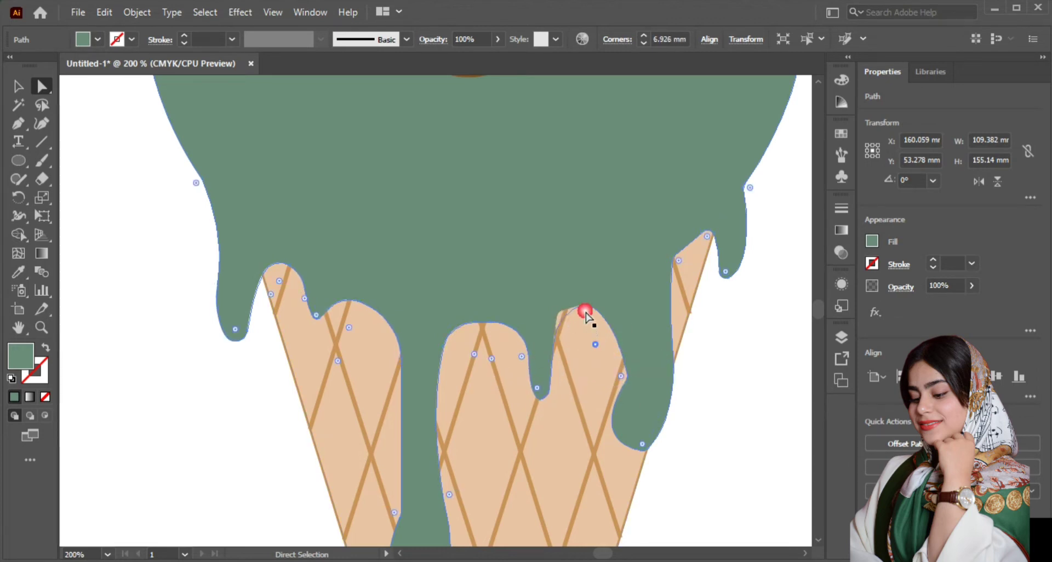
double_click(585, 312)
click(587, 328)
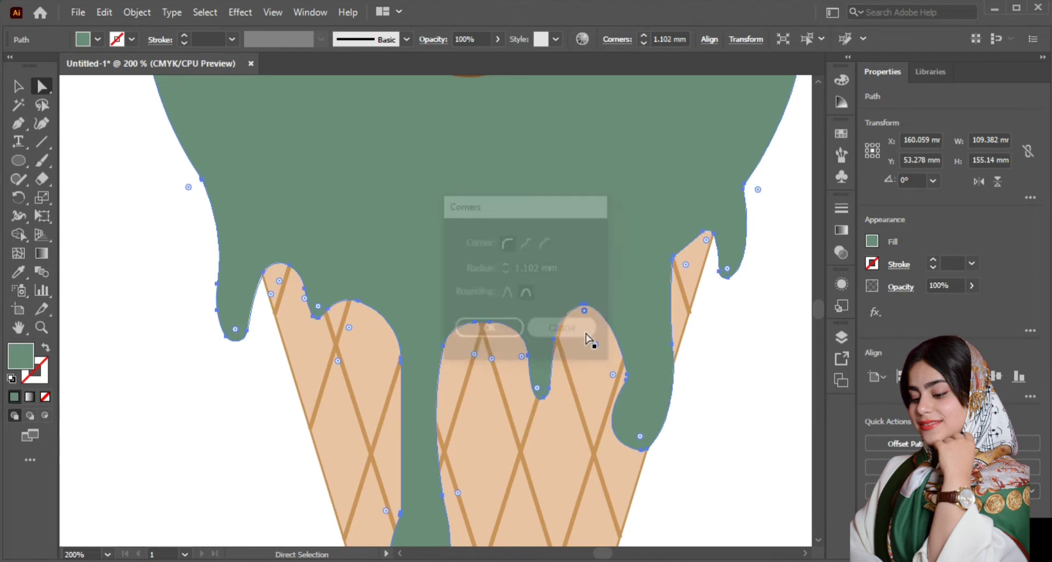
Step: Round the corners of the wide right drip and the notch between it and the small rightmost drip
mouse_move(620, 376)
mouse_down()
mouse_move(617, 387)
mouse_move(600, 380)
mouse_up()
drag(636, 422, 652, 362)
drag(686, 272, 729, 255)
key(ctrl+z)
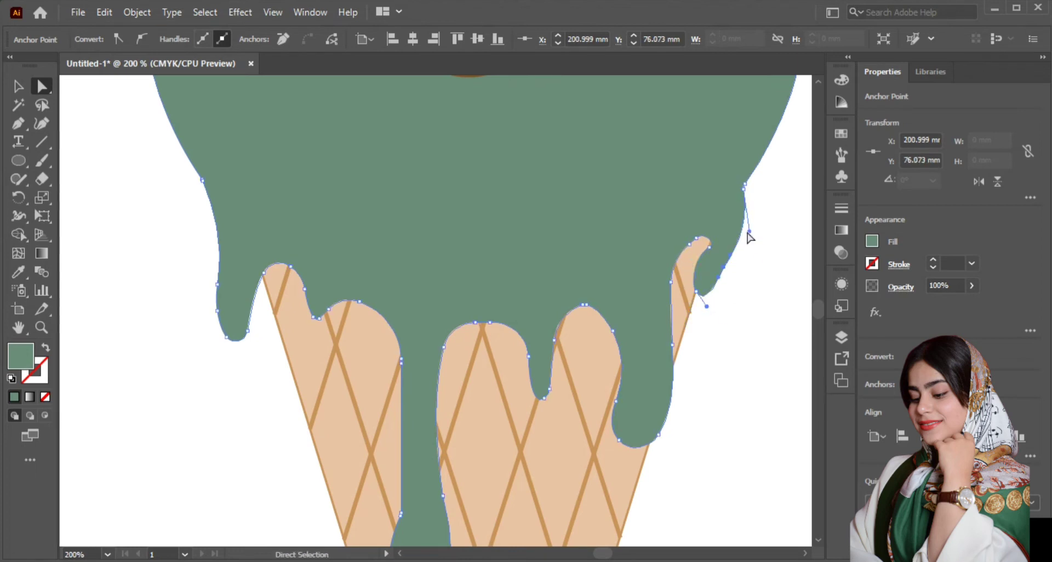
Step: Smooth the outer corner where the scoop's right side meets the small rightmost drip, using a corner radius of about 14.4 mm
scroll(619, 289, down, 2)
scroll(717, 247, up, 3)
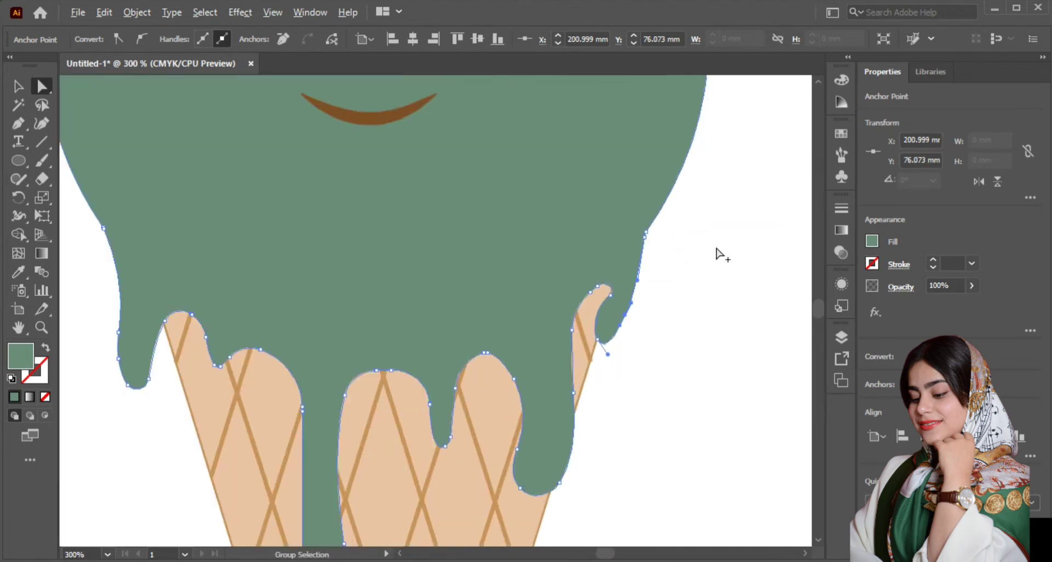
drag(614, 234, 622, 238)
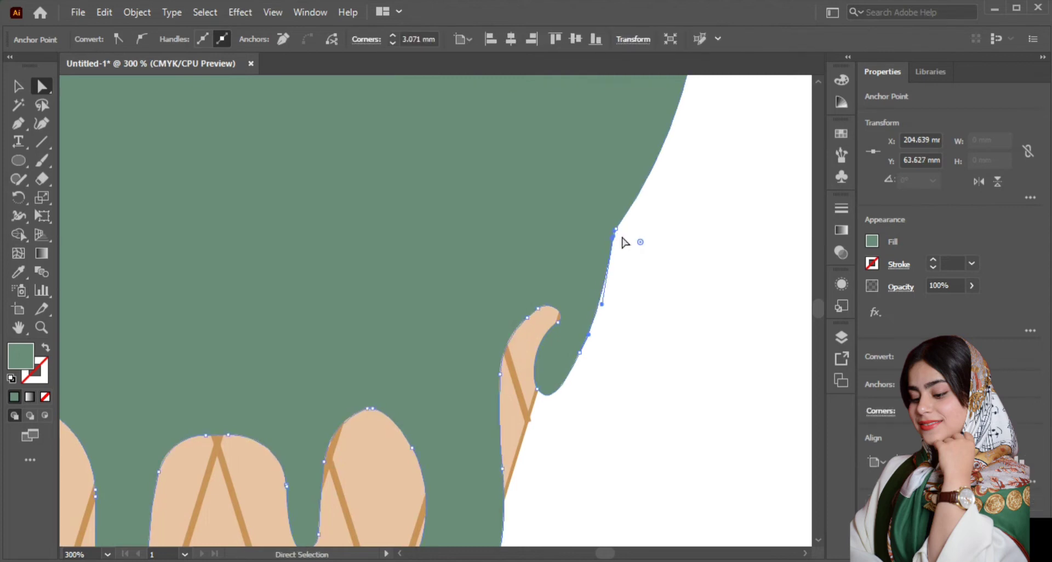
click(622, 263)
scroll(639, 266, down, 3)
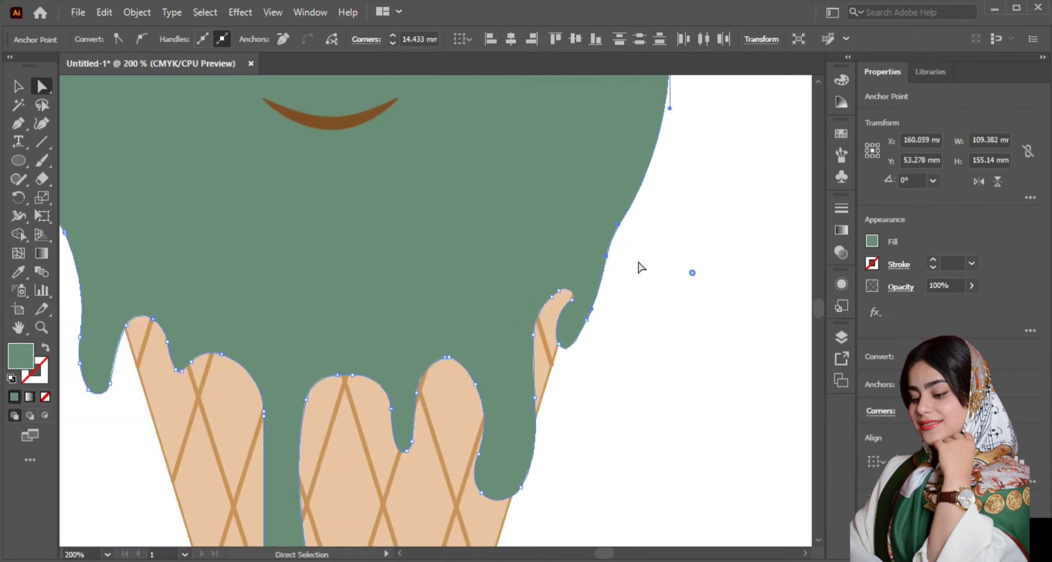
Step: Narrow the long drip's neck by moving the anchors on its left edge inward, placing the upper one at about X 150.6 mm, Y 96.6 mm
click(18, 86)
key(a)
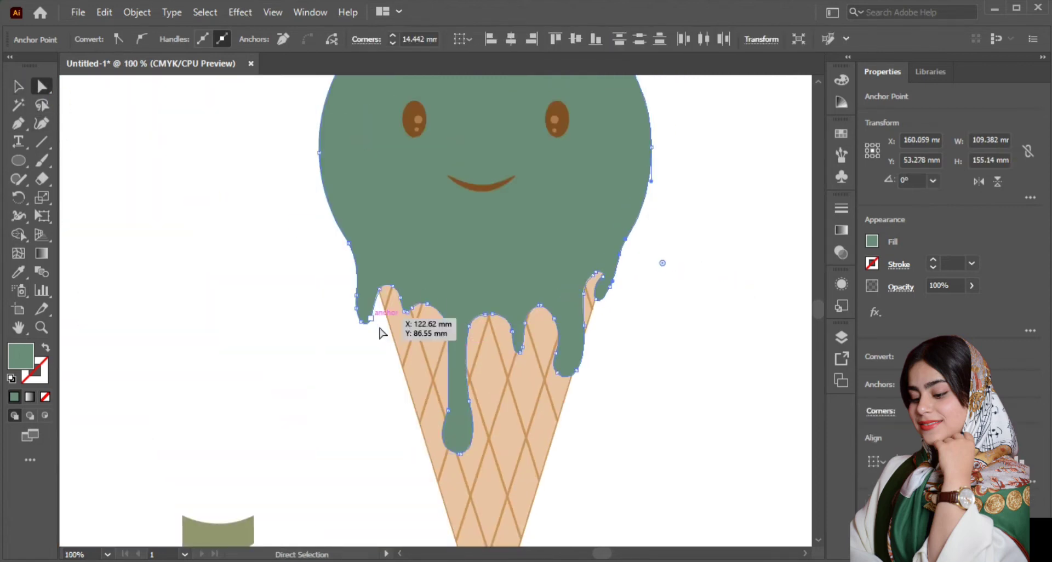
scroll(455, 386, up, 1)
drag(456, 386, 459, 425)
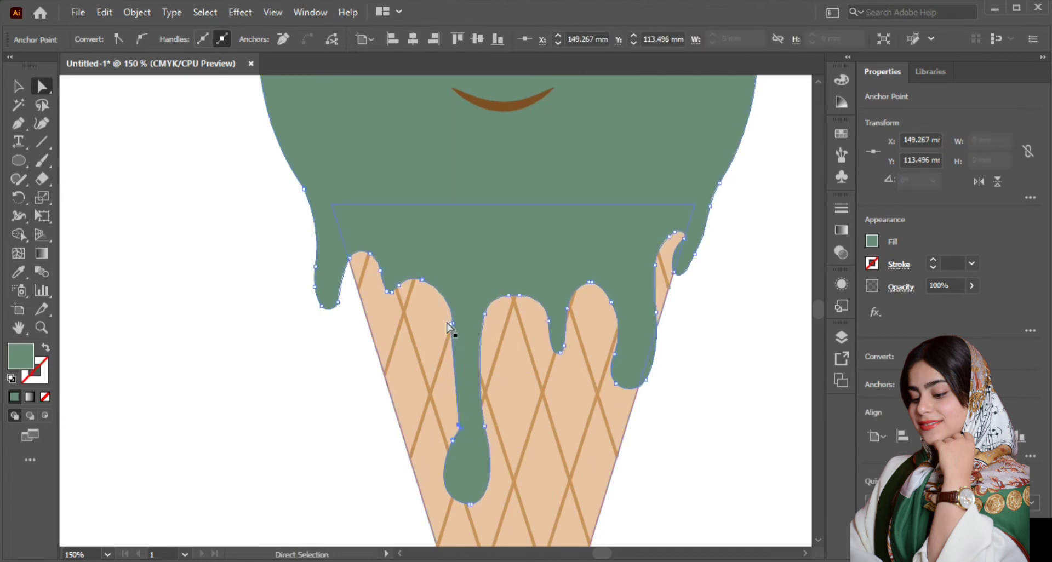
drag(458, 329, 457, 330)
drag(459, 425, 454, 415)
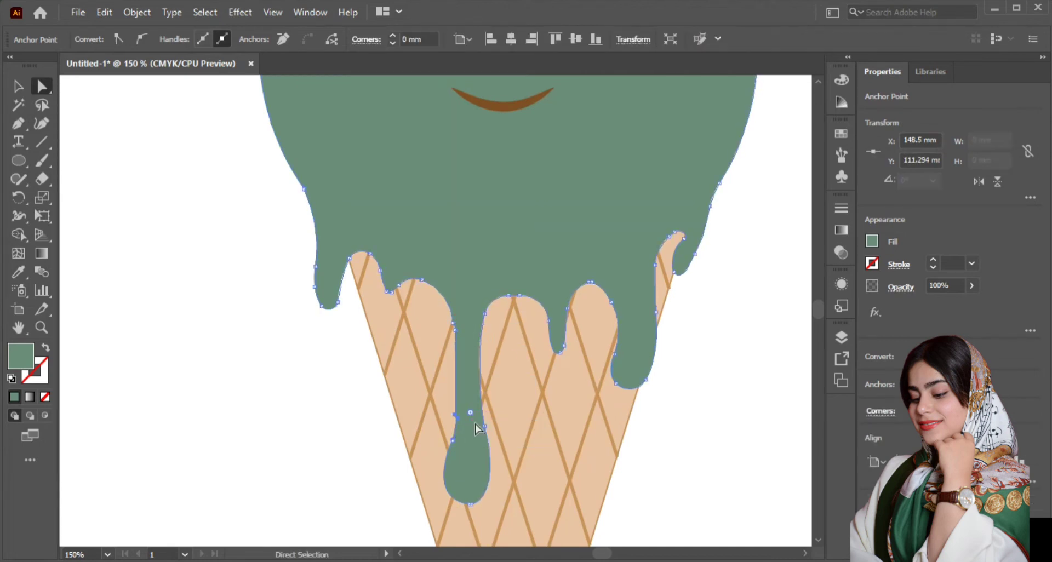
drag(465, 347, 465, 347)
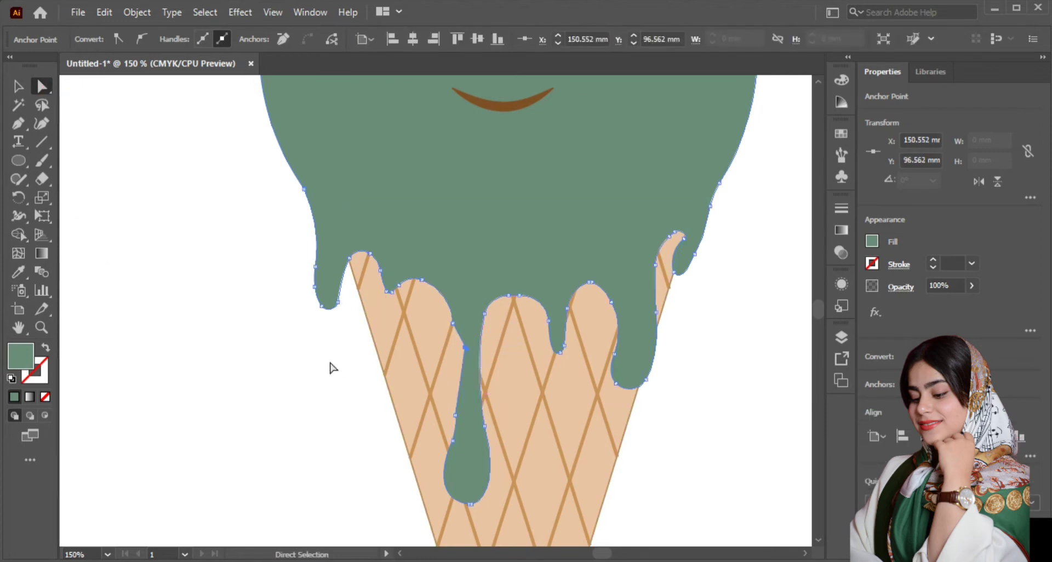
Step: Shift the anchor at the long drip's neck slightly, to about X 150.4 mm, Y 97.5 mm
click(469, 356)
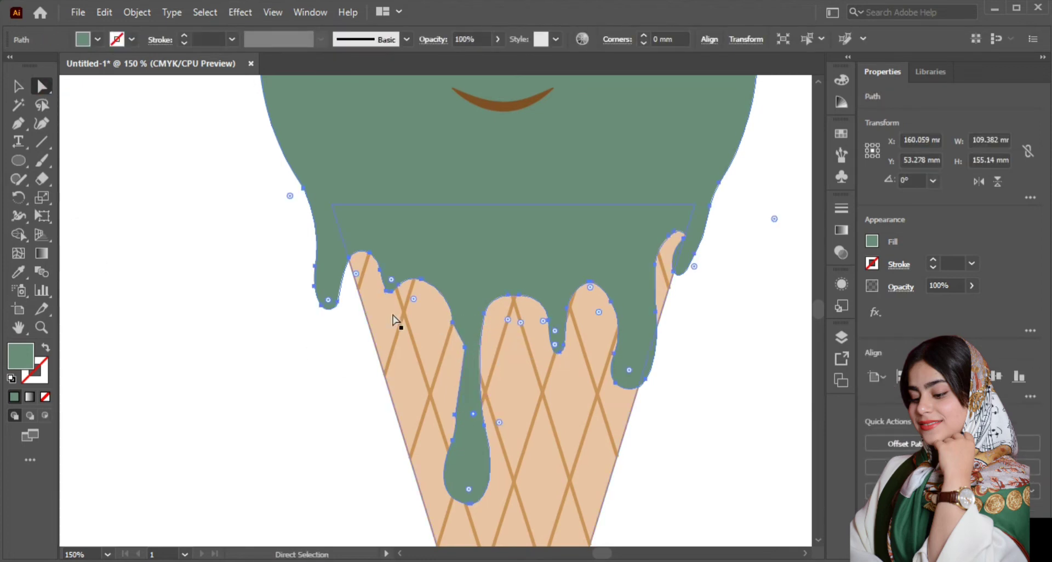
drag(321, 316, 549, 397)
click(359, 351)
click(470, 351)
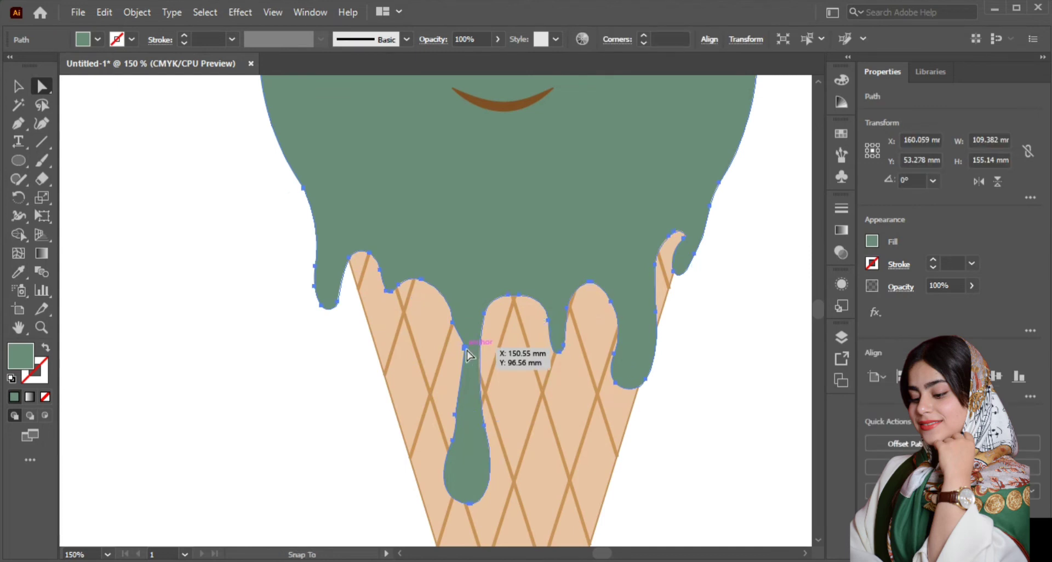
click(465, 347)
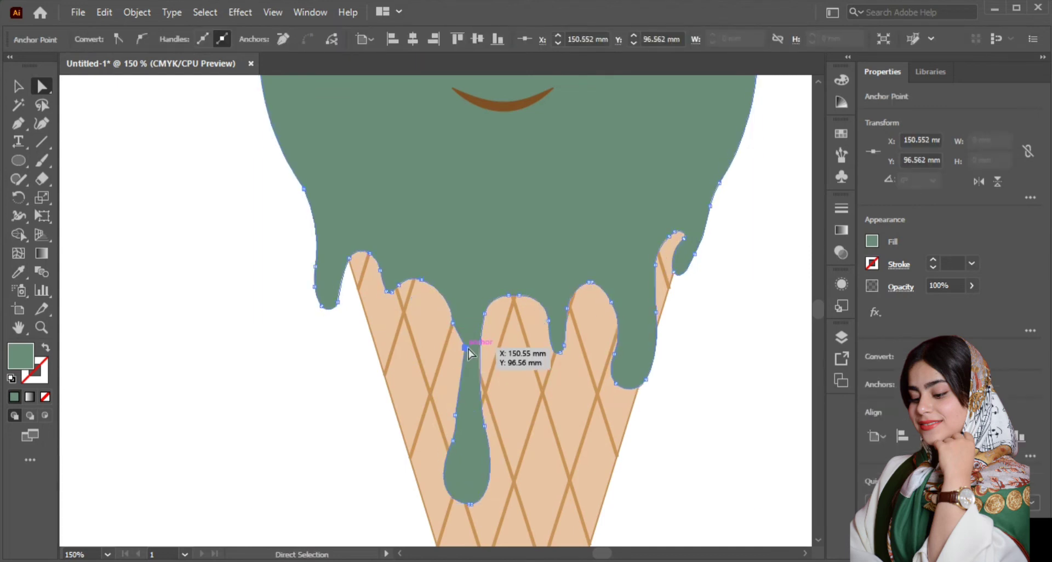
drag(464, 350, 462, 349)
scroll(454, 349, up, 3)
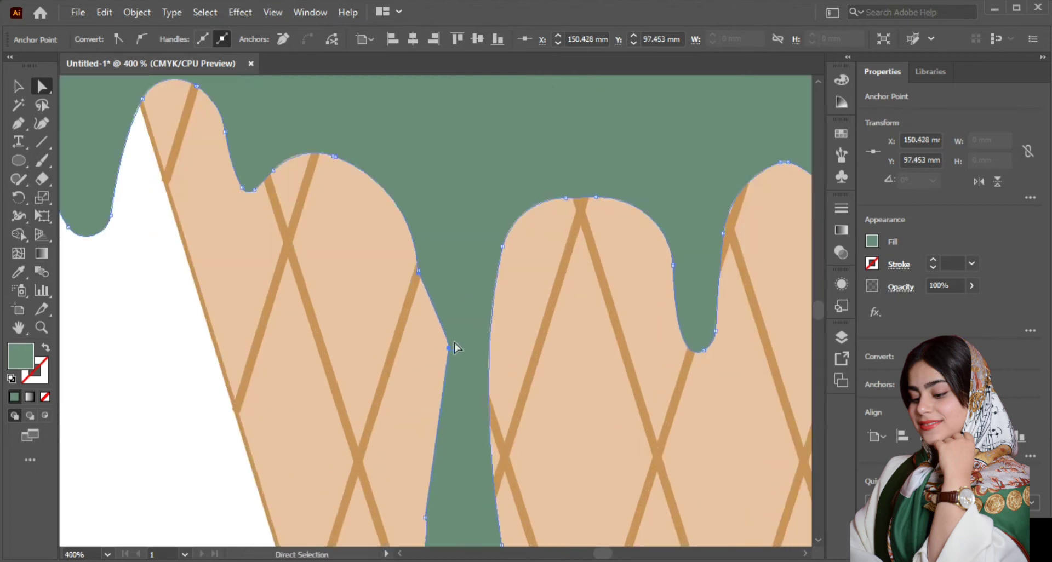
Step: Inspect the long drip's left edge and lower end for remaining sharp corners, including its fit within the whole character
click(18, 89)
click(175, 318)
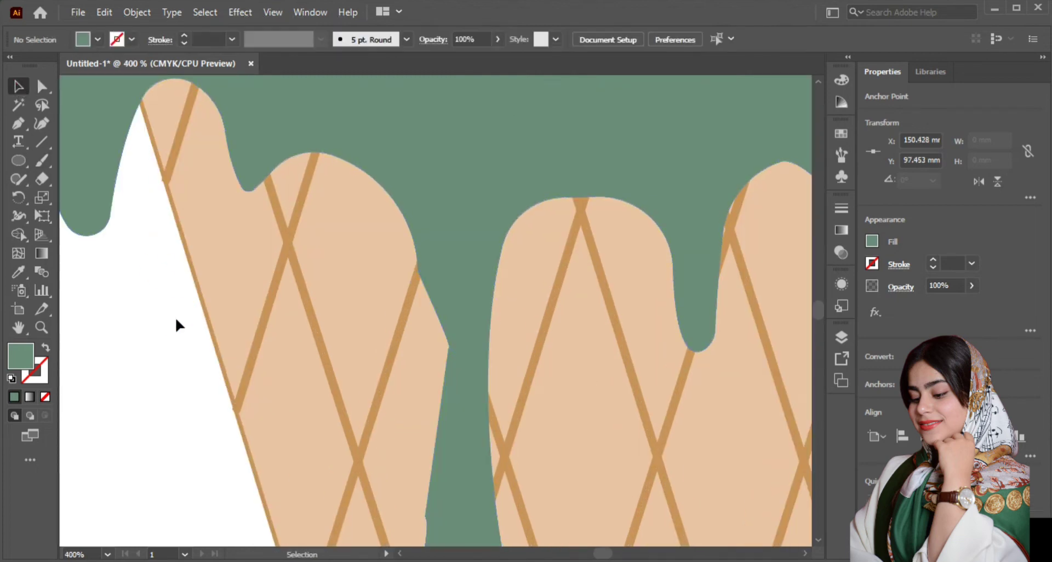
click(91, 175)
click(43, 86)
drag(437, 515, 757, 474)
scroll(443, 334, down, 2)
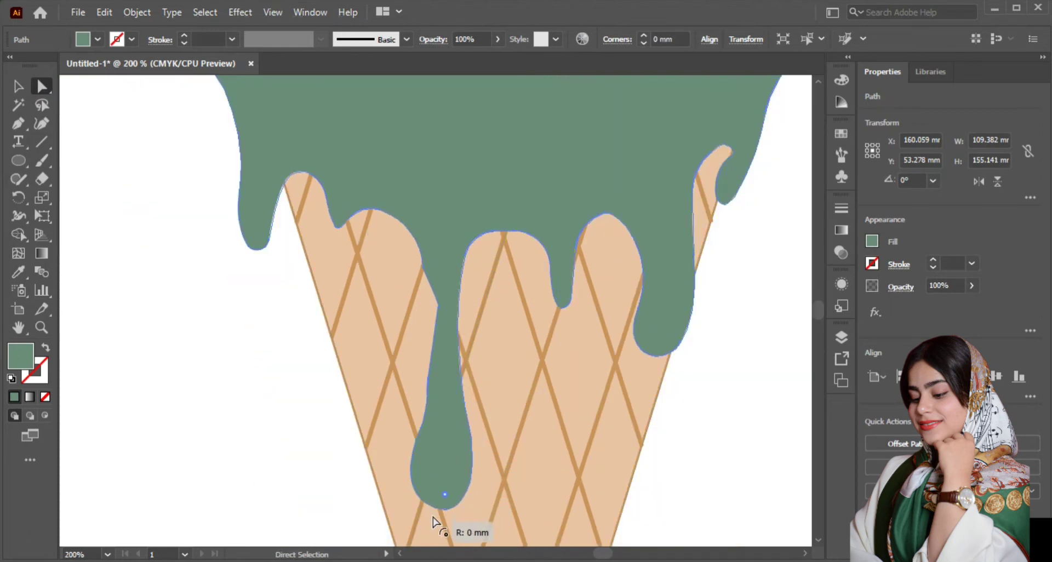
click(18, 89)
click(225, 282)
key(ctrl+0)
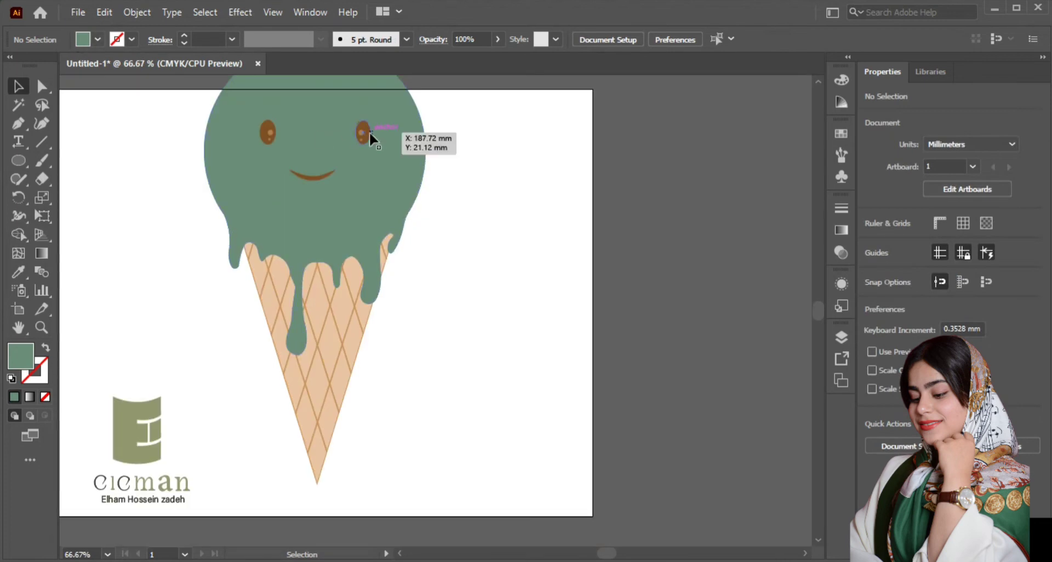
Step: Move the grouped eyes and smile straight down so the face sits around the middle of the scoop
click(363, 132)
key(shift+Down)
key(shift+Down)
key(shift+Down)
key(shift+Down)
key(shift+Down)
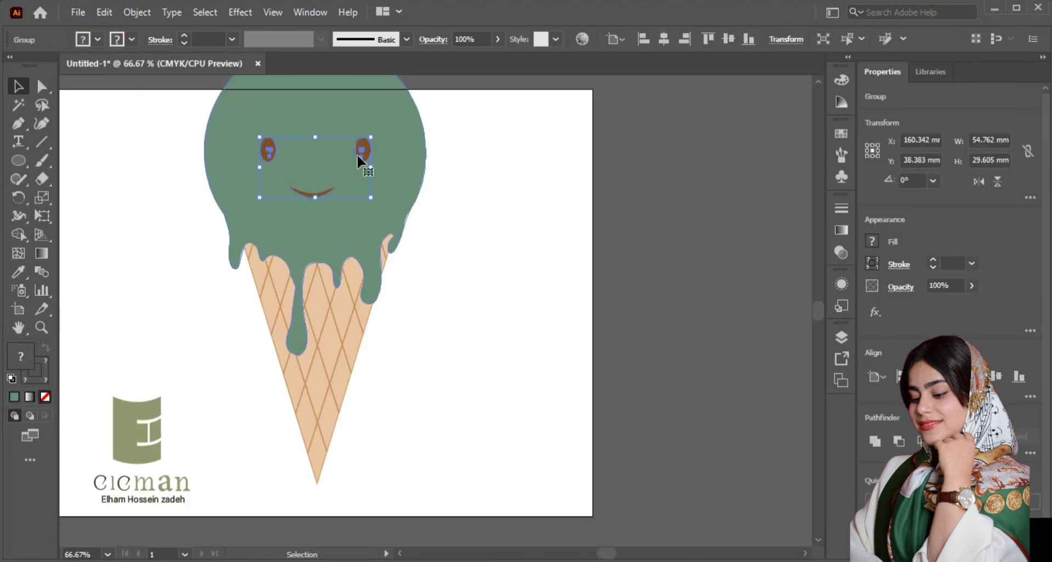
key(shift+Down)
key(shift+Down)
key(shift+Down)
key(shift+Down)
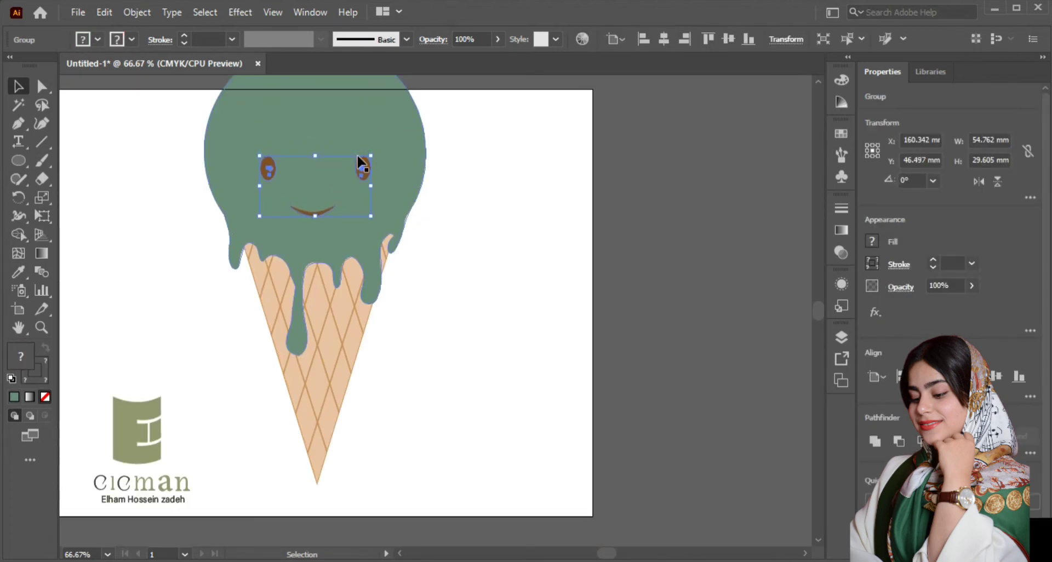
key(Up)
key(Up)
key(Up)
key(Up)
key(Up)
key(Up)
key(Up)
key(Up)
key(Up)
key(Up)
click(345, 165)
Step: Draw an arc about 33 by 41 mm along the scoop's upper left, with no fill and an off-white stroke
scroll(500, 186, up, 2)
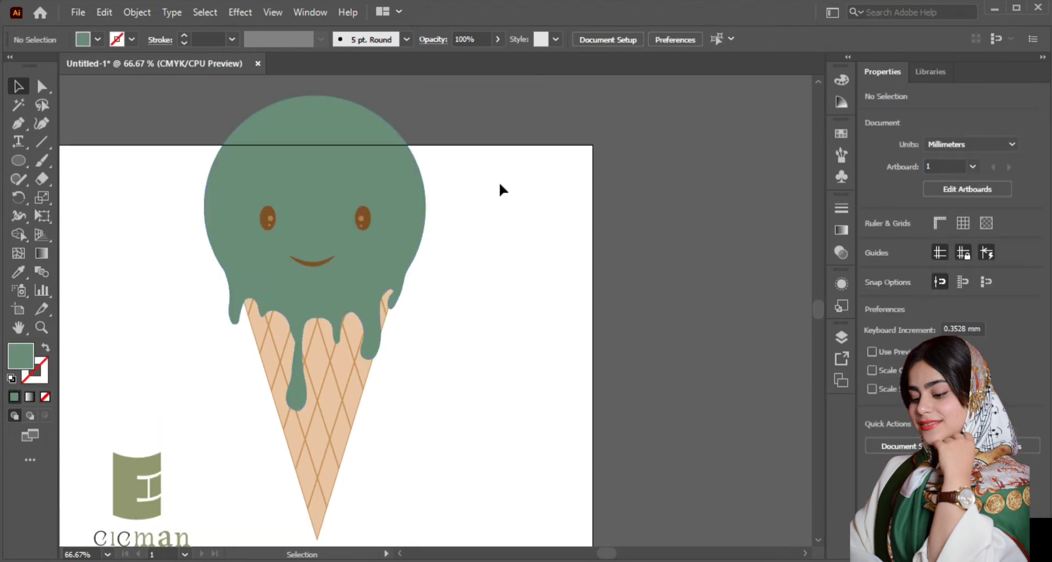
click(20, 125)
click(305, 133)
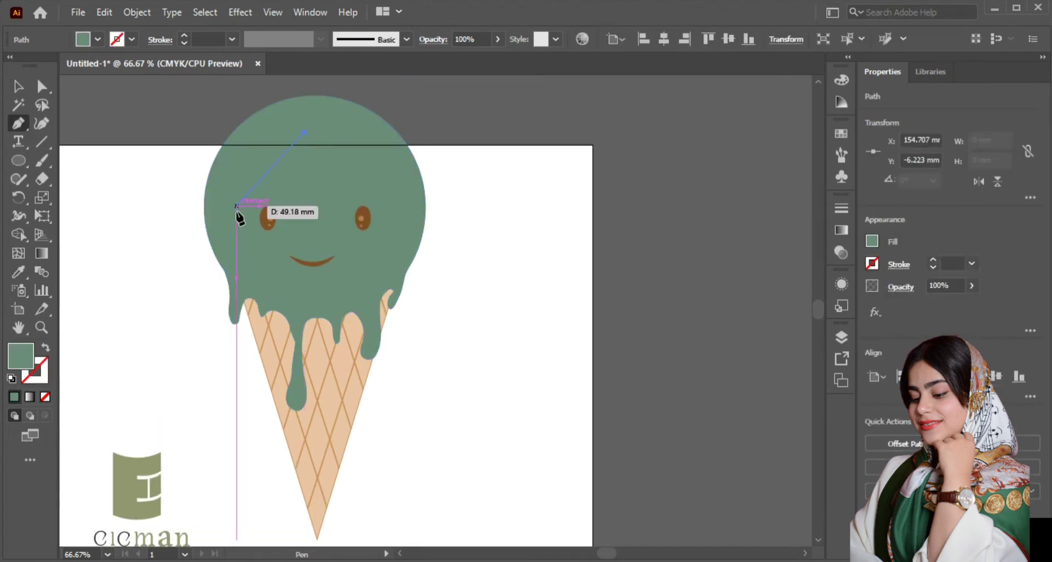
drag(237, 216, 256, 308)
key(v)
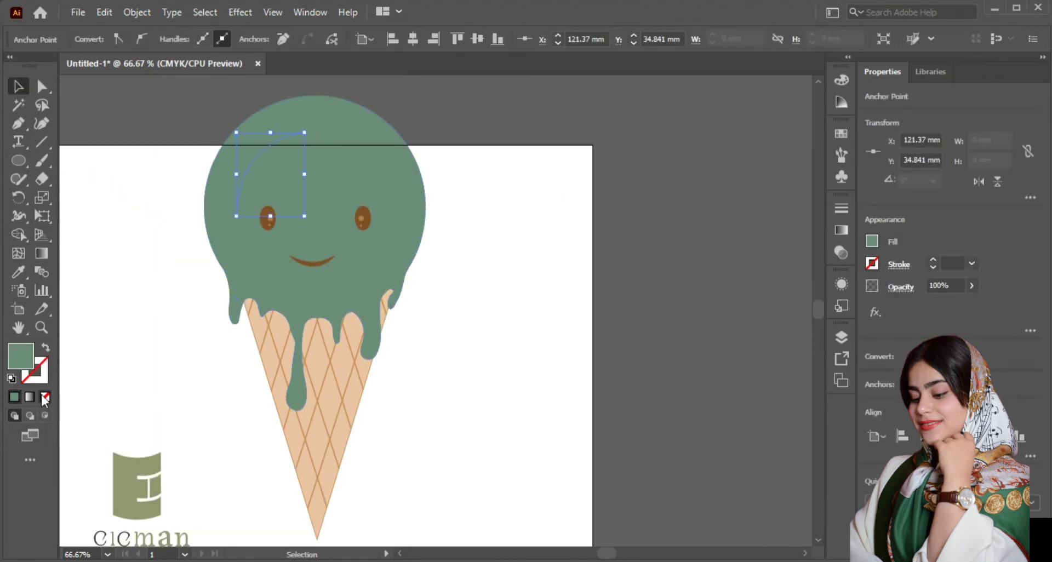
click(44, 395)
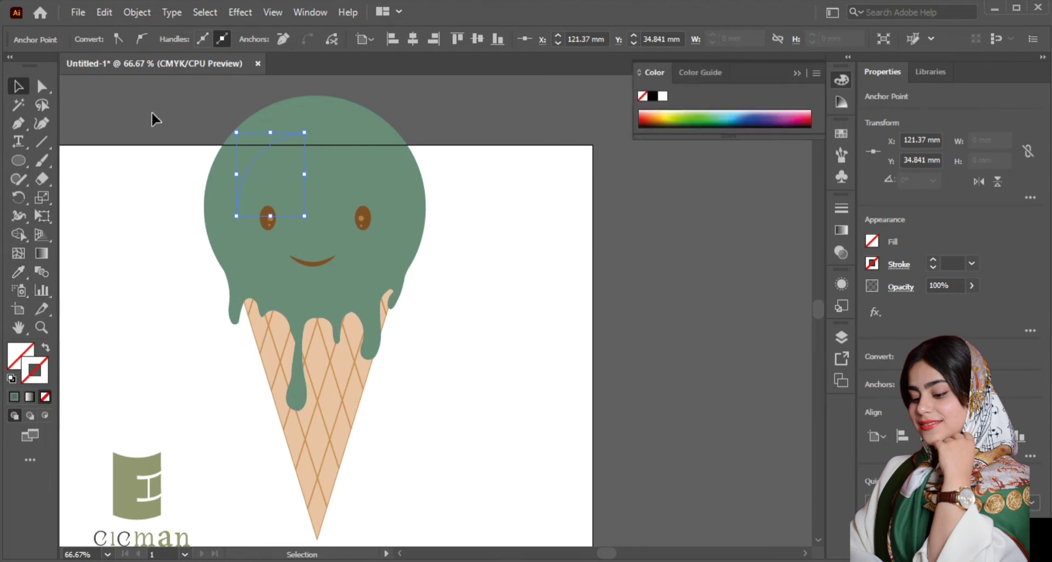
click(268, 146)
click(119, 40)
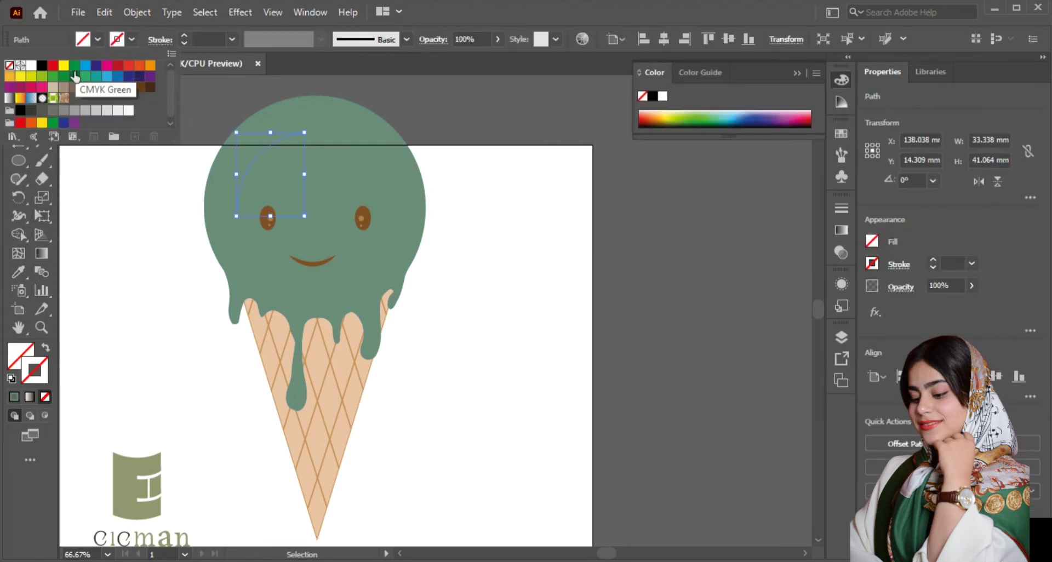
click(127, 111)
Step: Give the arc a tapered width profile, a 21 pt stroke and 72% opacity, and enlarge it to about 38.7 by 47.9 mm
click(321, 40)
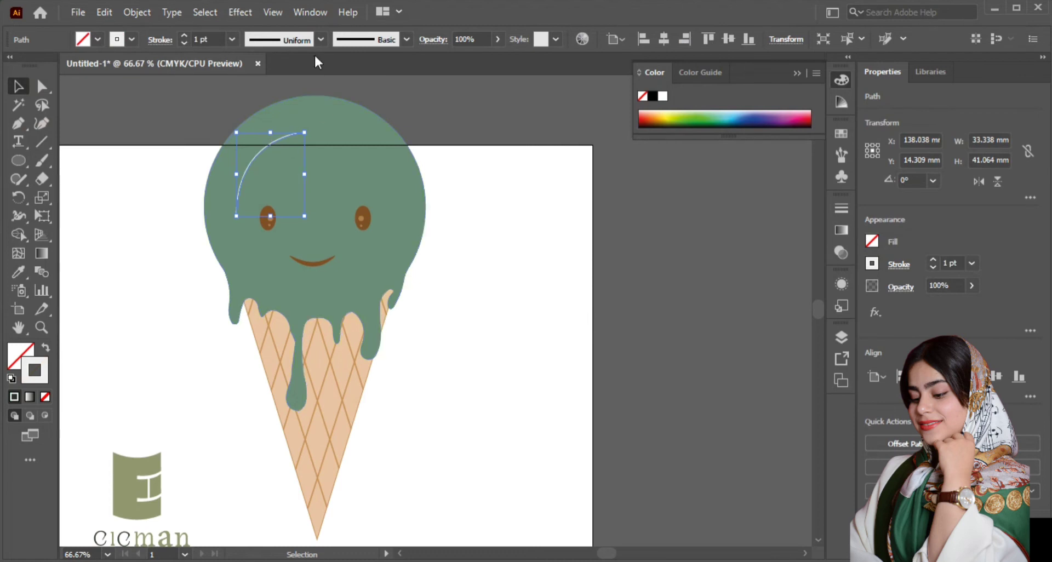
click(321, 39)
click(271, 202)
click(184, 35)
click(185, 35)
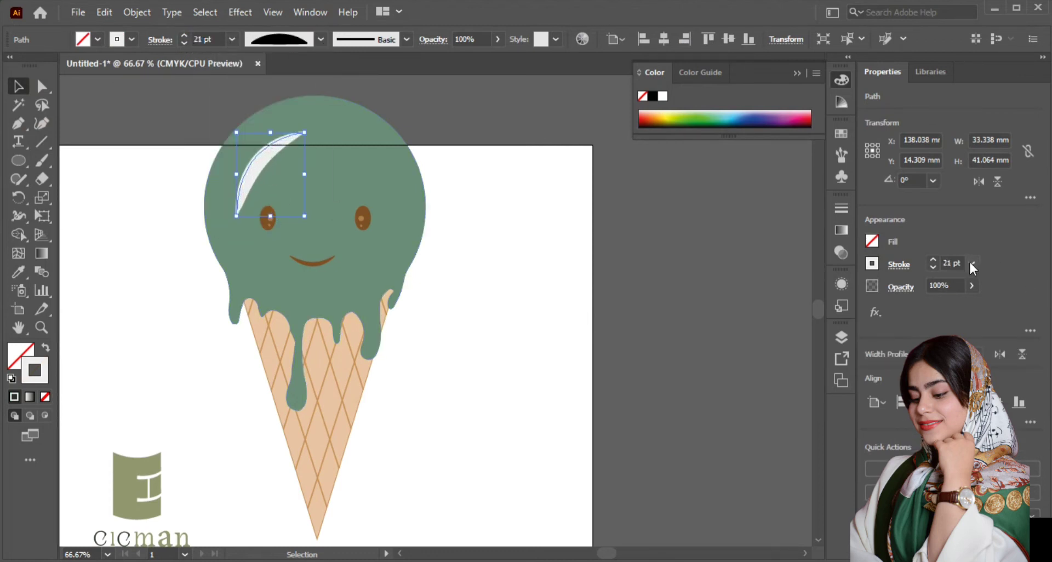
mouse_move(970, 313)
mouse_down()
mouse_move(959, 325)
mouse_move(953, 306)
mouse_up()
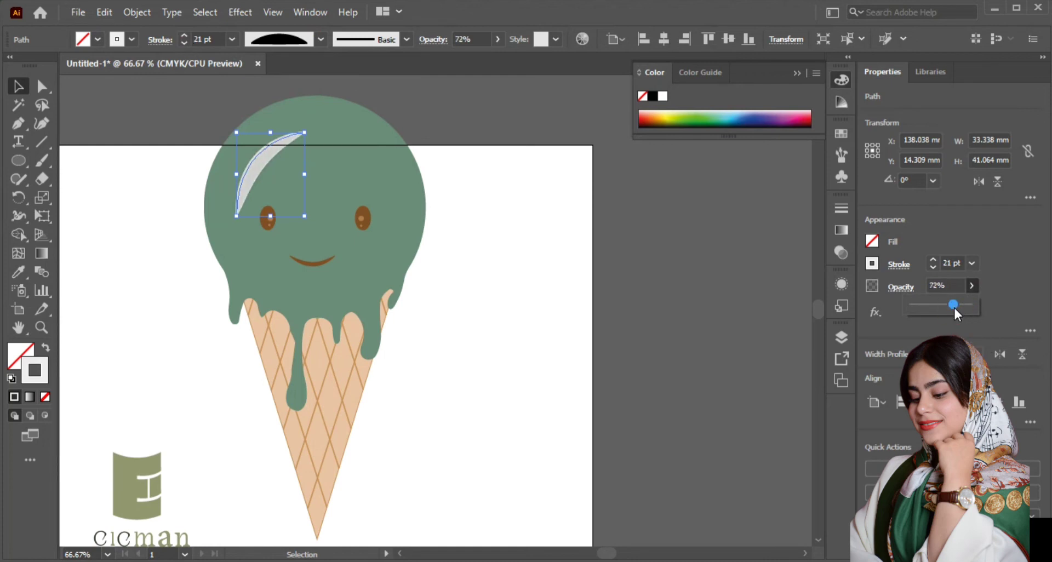
drag(304, 132, 315, 119)
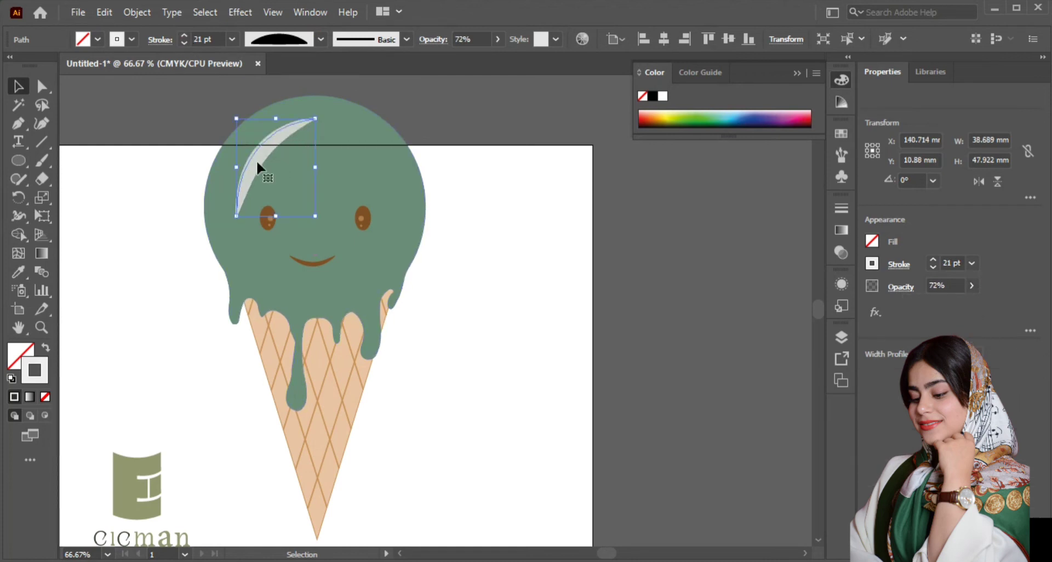
click(473, 173)
Step: Draw a second, smaller highlight about 13 by 9 mm beside the first, with a tapered 6 pt stroke and 81% opacity
key(p)
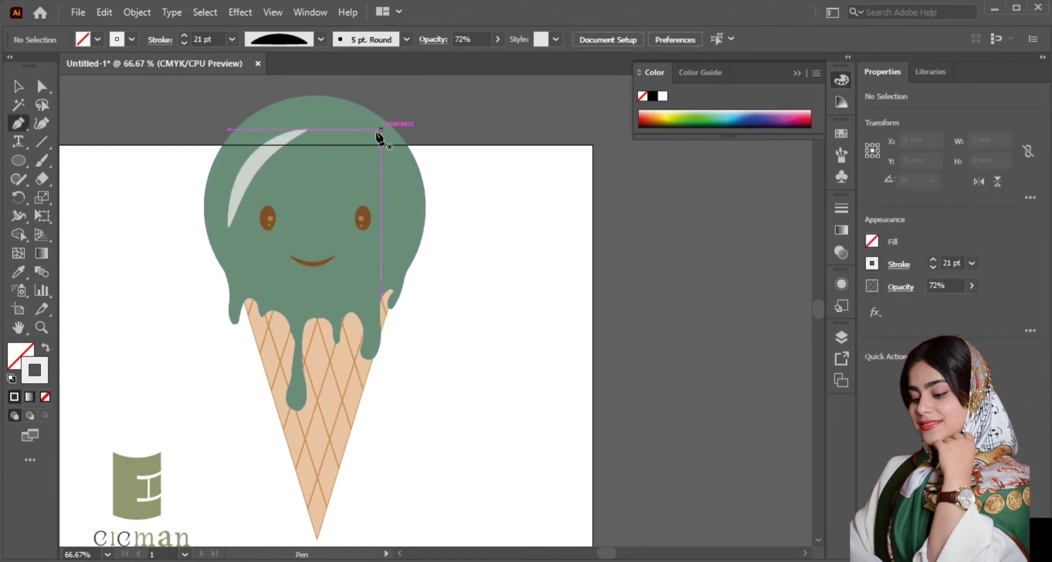
click(330, 145)
drag(297, 182, 297, 182)
click(19, 87)
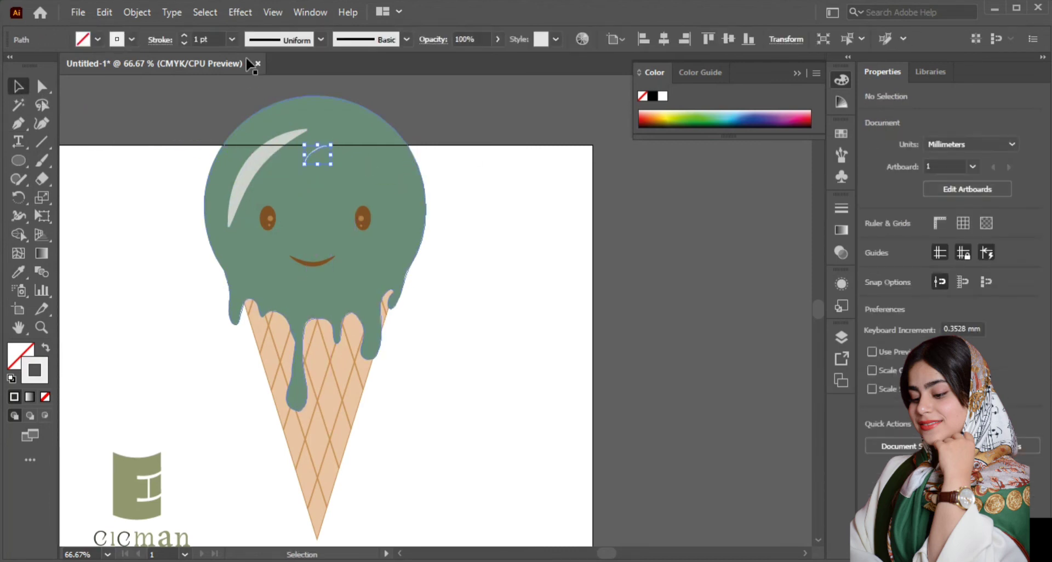
click(321, 39)
click(288, 211)
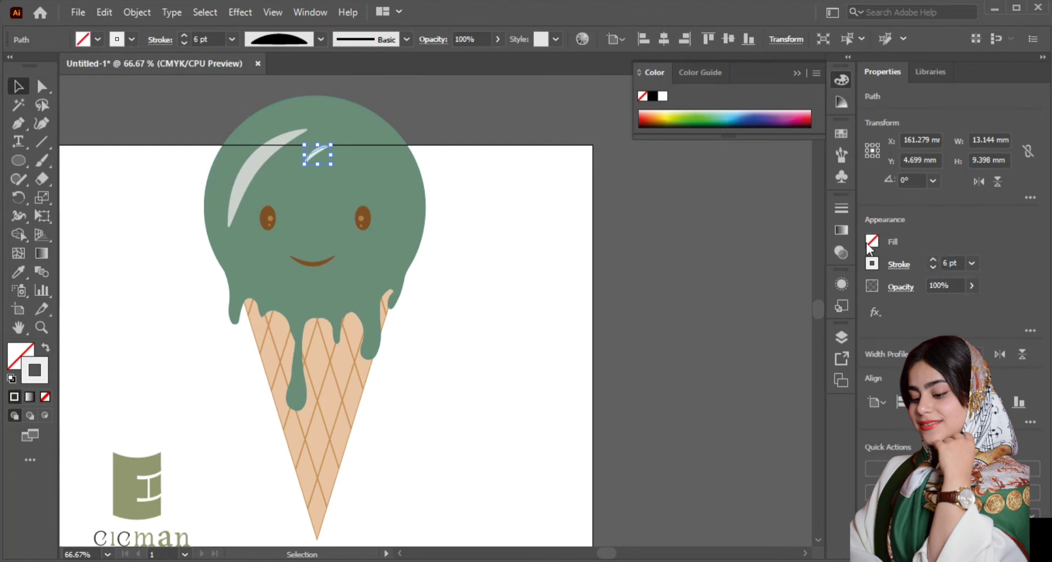
click(249, 87)
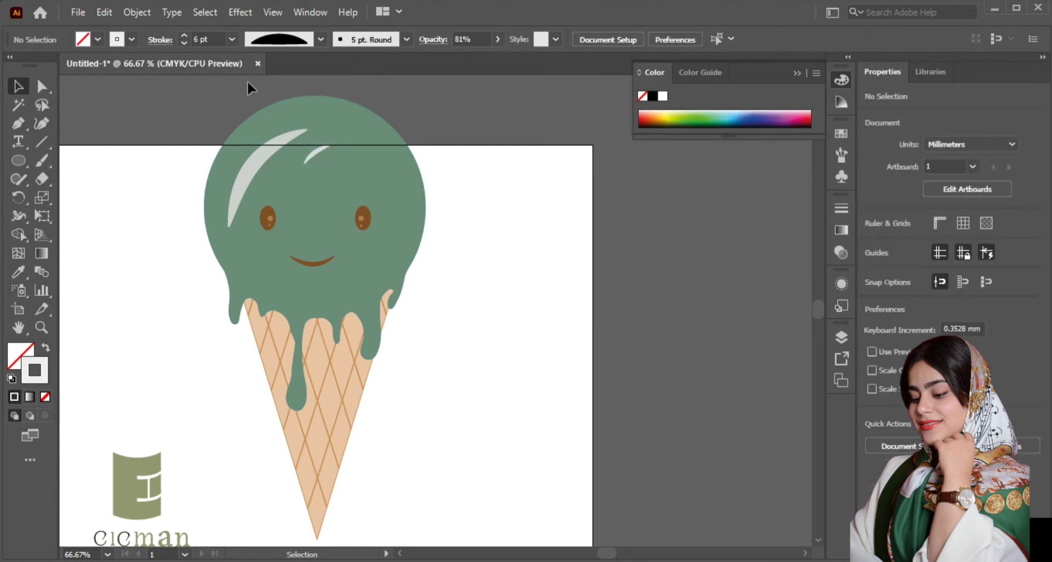
Step: Round the waffle cone's tip and upper corners with a radius of about 3.1 mm
scroll(474, 189, down, 1)
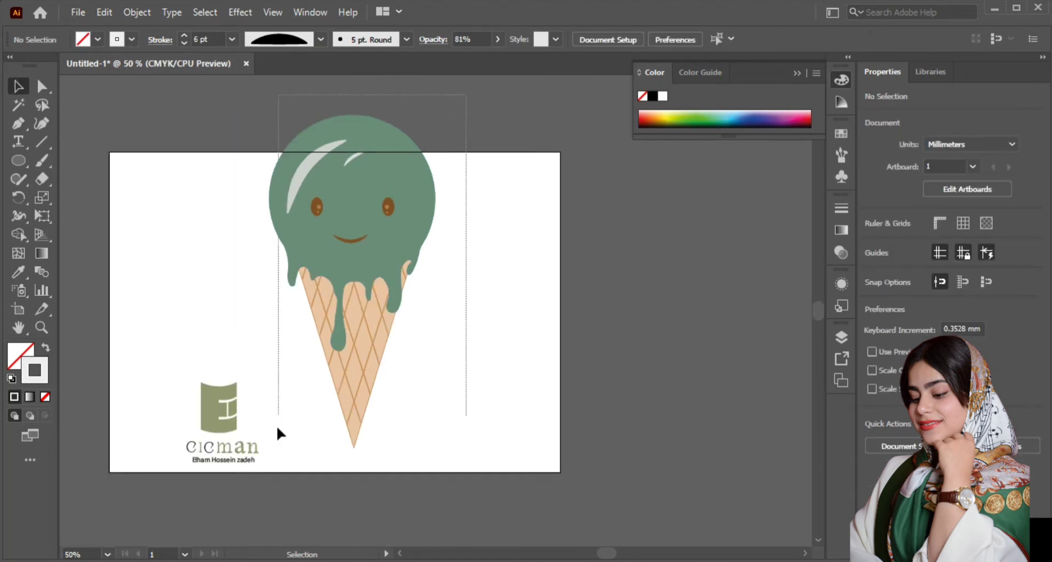
drag(278, 428, 278, 428)
click(309, 363)
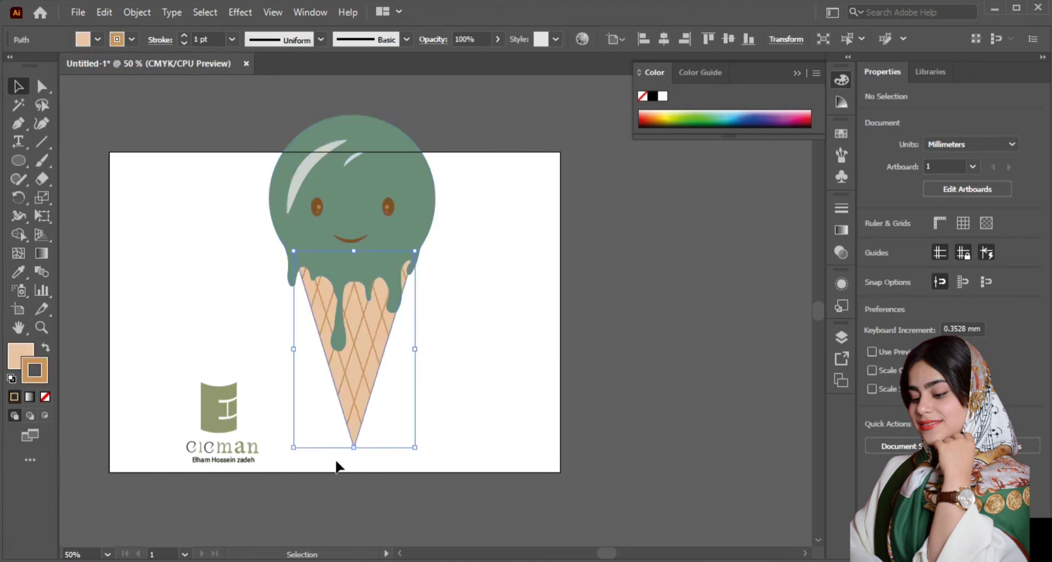
drag(329, 463, 404, 370)
click(40, 91)
scroll(347, 427, up, 1)
drag(356, 441, 358, 433)
scroll(326, 248, up, 1)
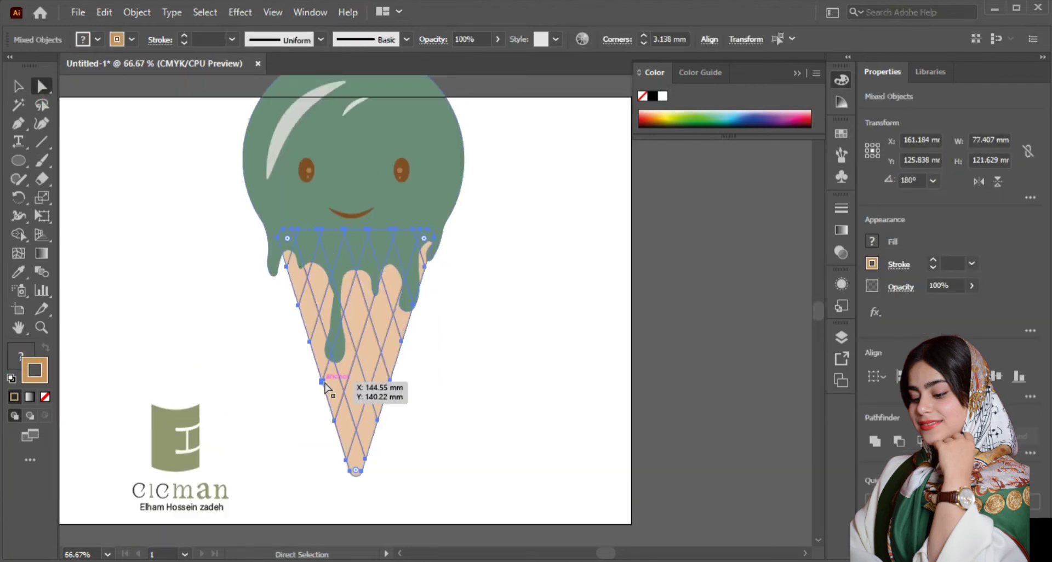
key(v)
click(531, 260)
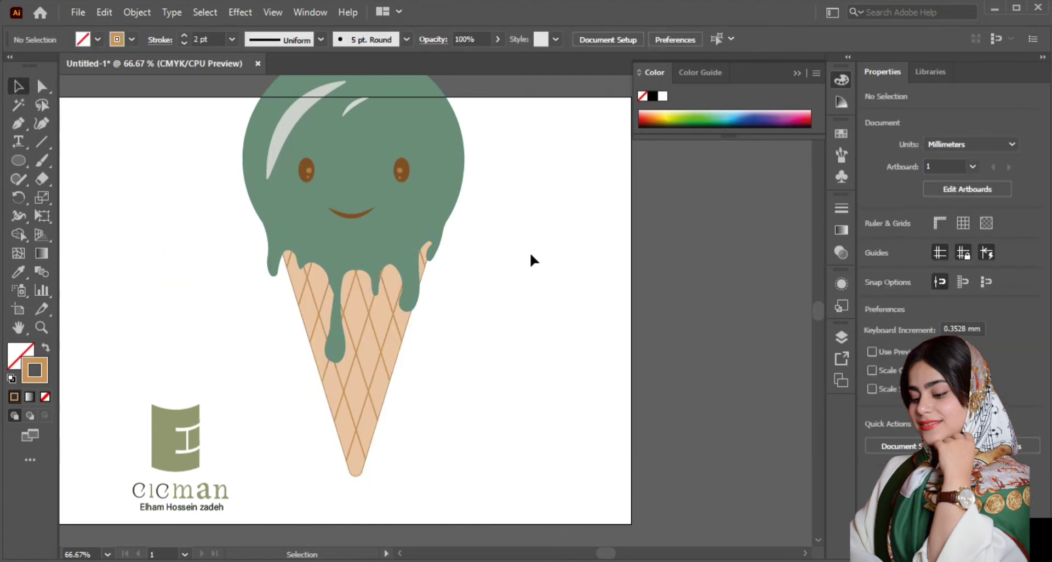
Step: Enlarge the cone and its lattice together about their centre, making the cone about 86.5 by 135.9 mm
drag(330, 502, 430, 374)
mouse_move(437, 479)
mouse_down()
mouse_move(454, 501)
mouse_move(443, 491)
mouse_up()
click(436, 314)
scroll(440, 269, up, 1)
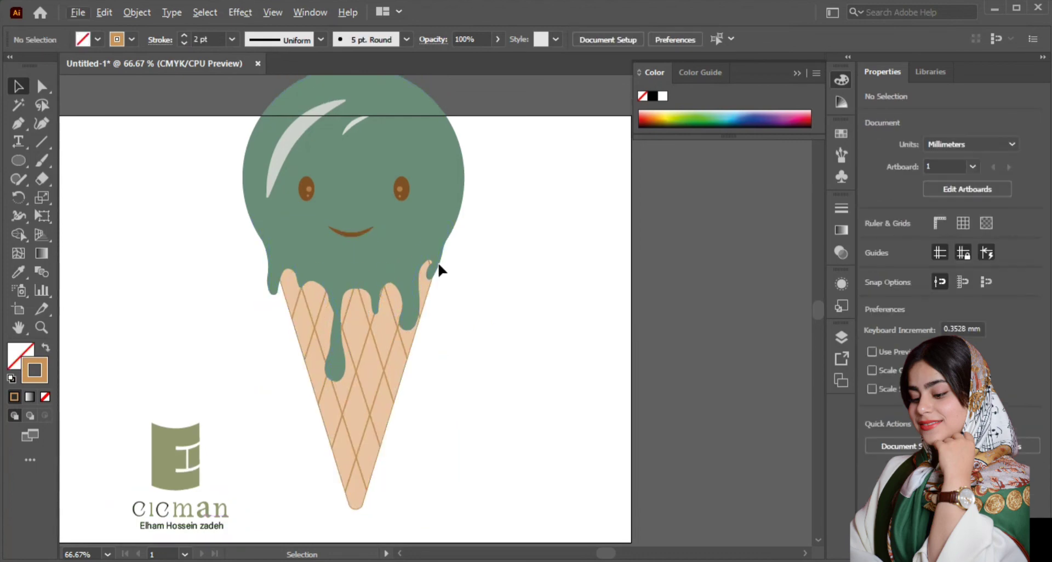
Step: Change the lattice lines' stroke colour to a darker brown
click(377, 335)
double_click(36, 372)
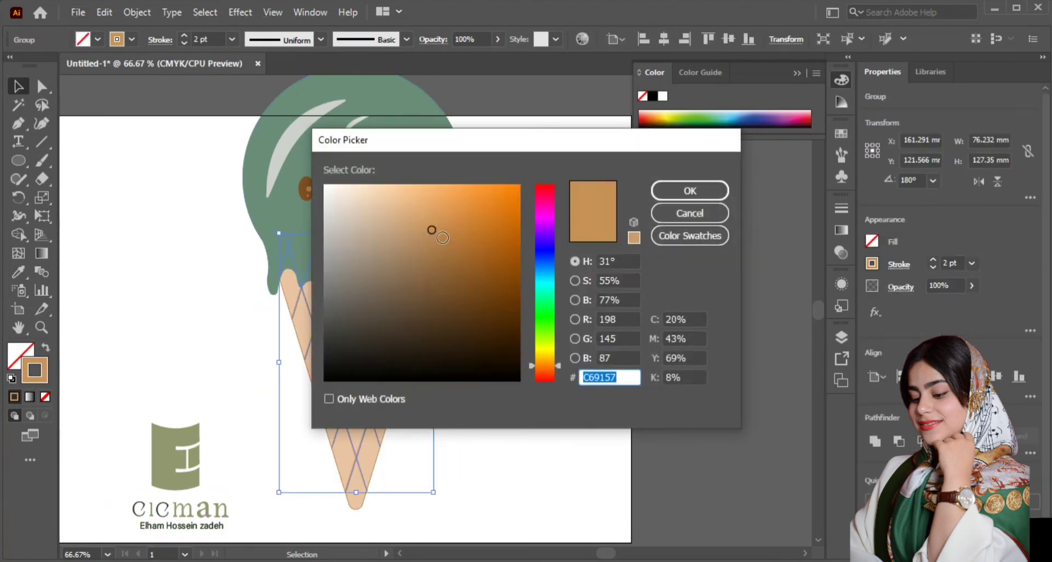
click(428, 250)
click(673, 193)
click(481, 267)
Step: Recolour the cone's fill to a light warm peach with a hue of 31°
click(403, 366)
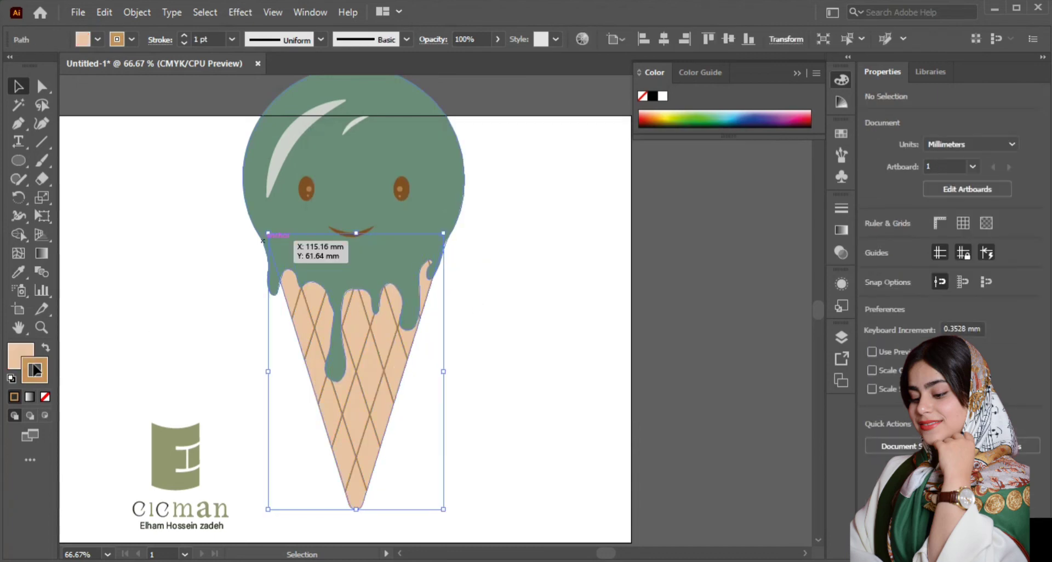
double_click(26, 355)
mouse_move(383, 207)
mouse_down()
mouse_move(399, 209)
mouse_move(372, 190)
mouse_up()
click(665, 189)
double_click(20, 356)
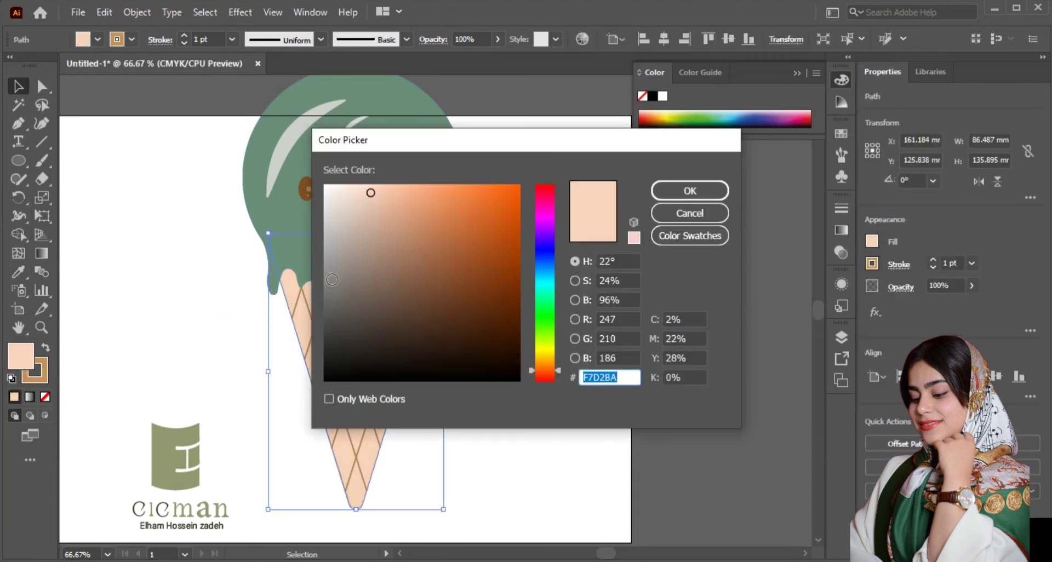
drag(558, 368, 556, 364)
drag(380, 197, 393, 201)
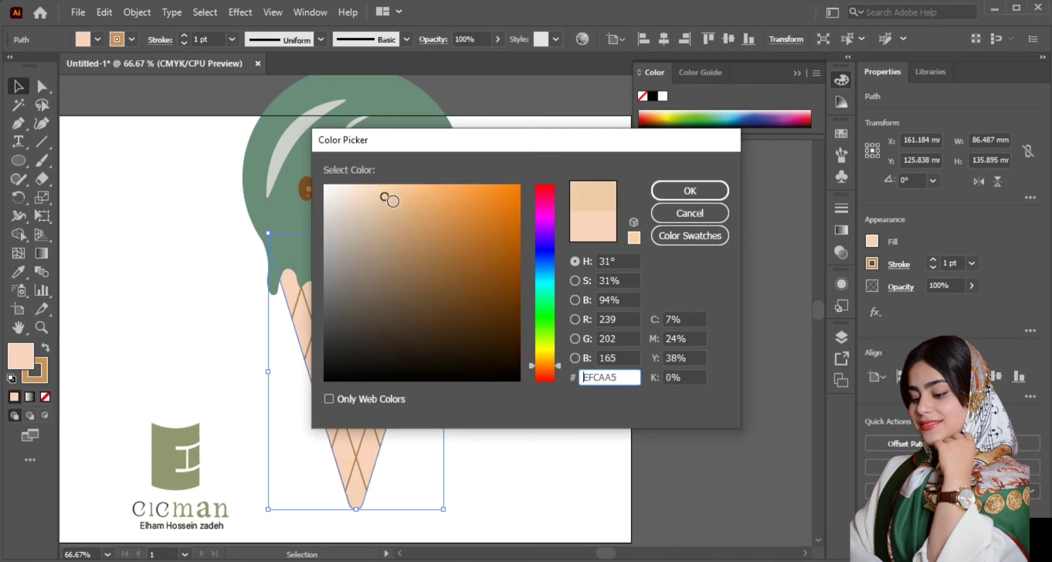
click(679, 188)
click(488, 279)
Step: Thicken the lattice lines to a 4 pt stroke and shrink the lattice slightly so it stays within the cone
click(400, 336)
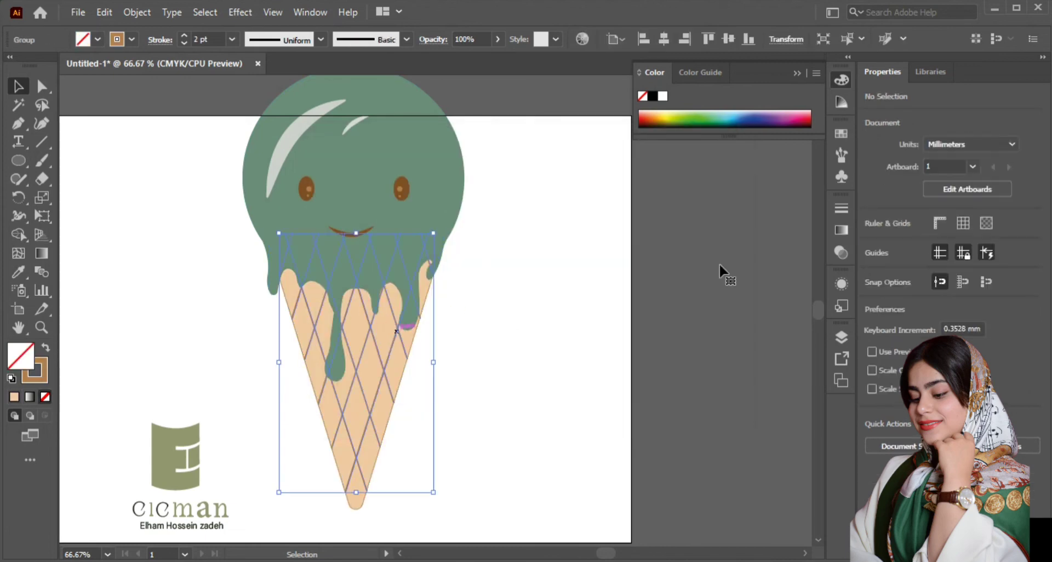
click(932, 260)
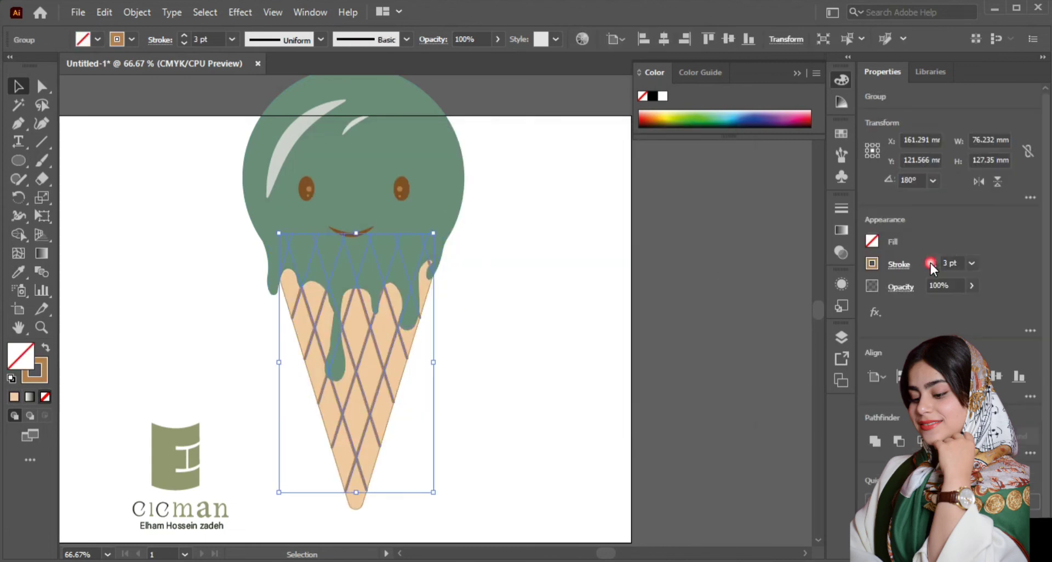
click(406, 353)
drag(430, 492, 434, 486)
click(412, 452)
Step: Remove the stroke from the cone shape, keeping only its fill
click(376, 454)
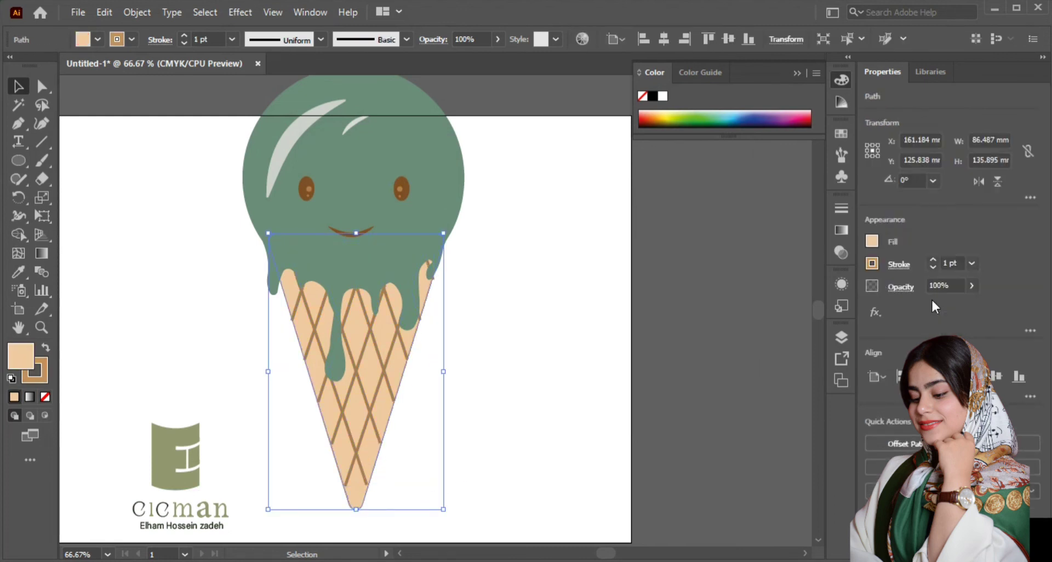
click(501, 291)
scroll(501, 291, down, 1)
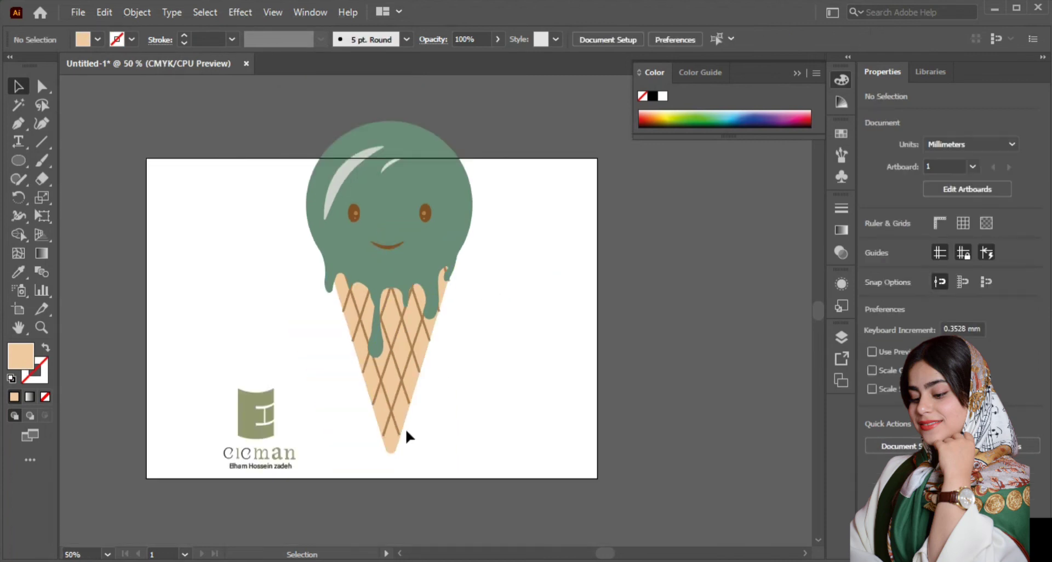
Step: Try a medium brown swatch as the cone's fill
click(405, 434)
double_click(21, 355)
key(Escape)
click(97, 39)
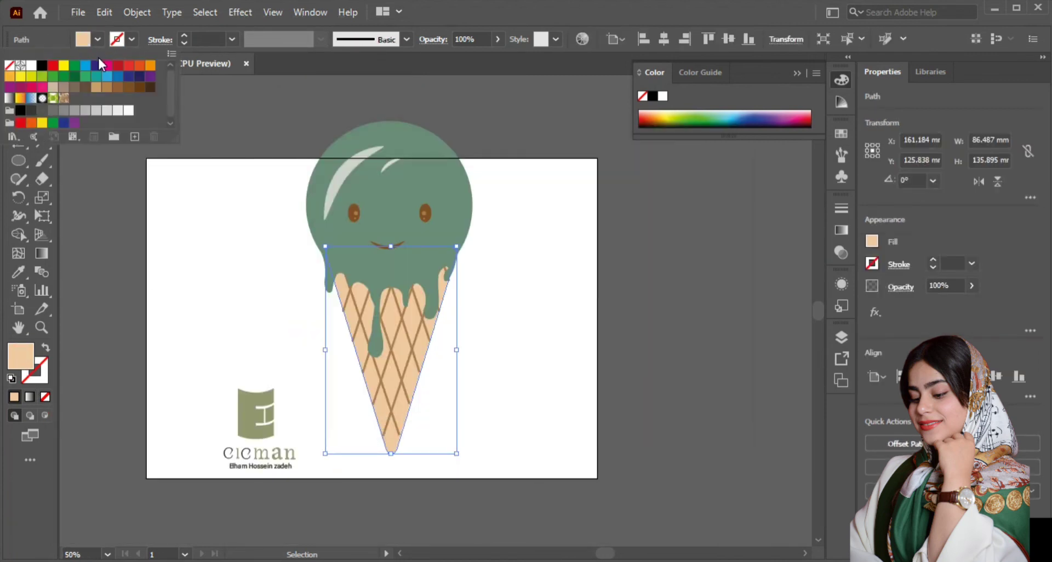
click(110, 89)
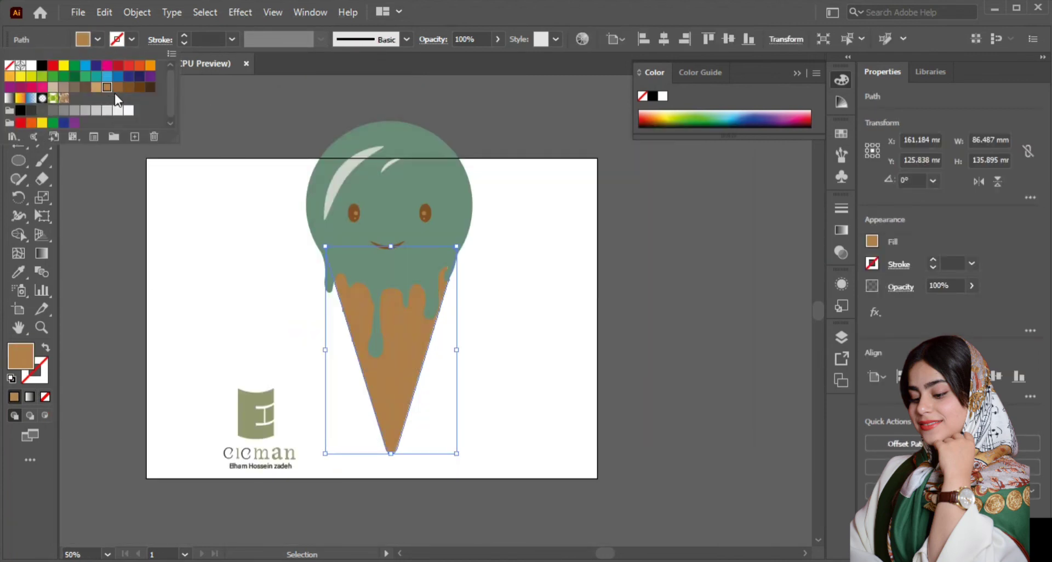
click(250, 225)
key(ctrl+z)
click(494, 238)
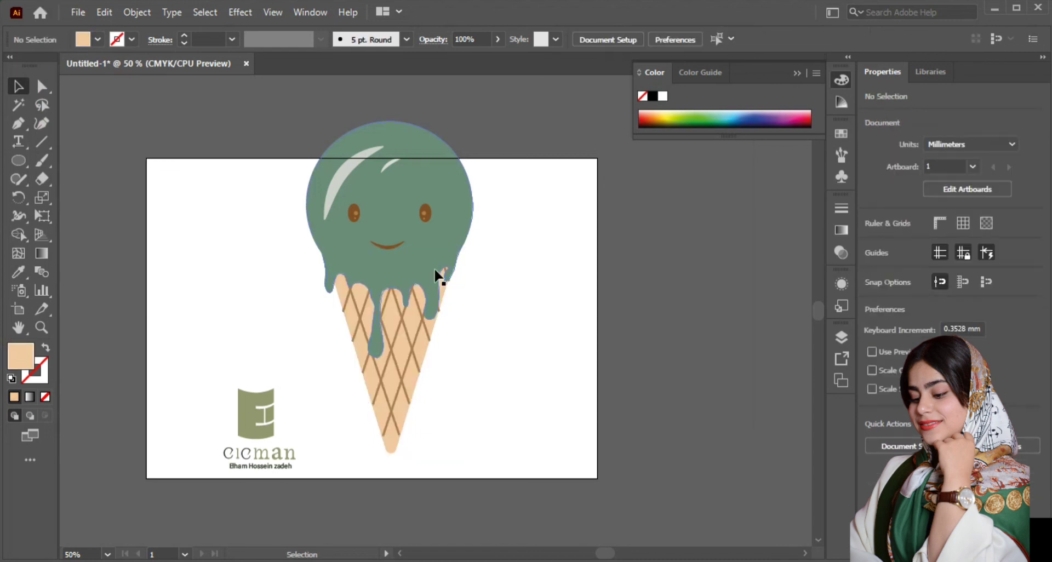
Step: Recolour the cone's fill to a slightly deeper warm peach close to #E8B085
click(430, 332)
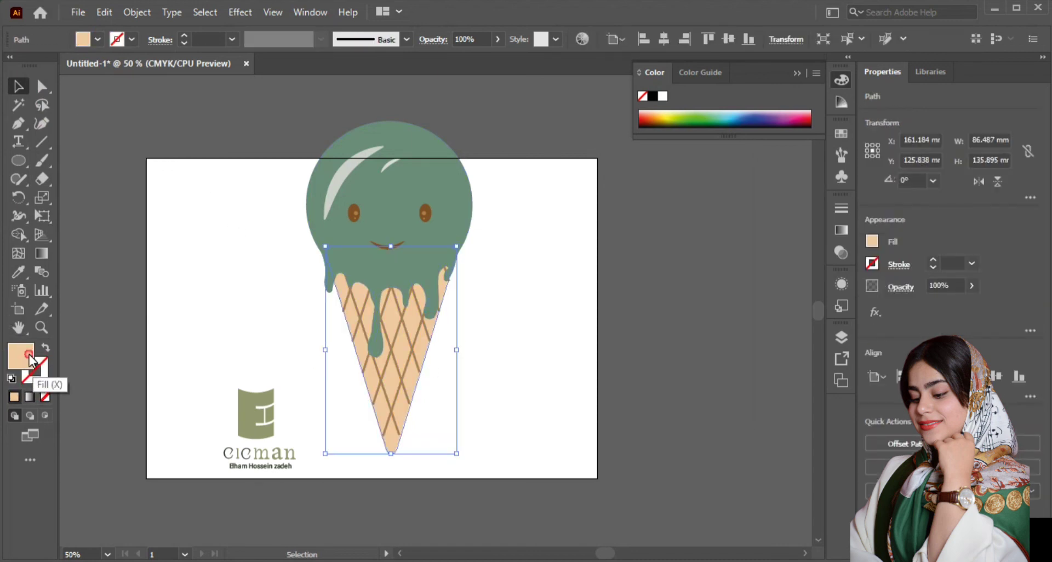
double_click(30, 361)
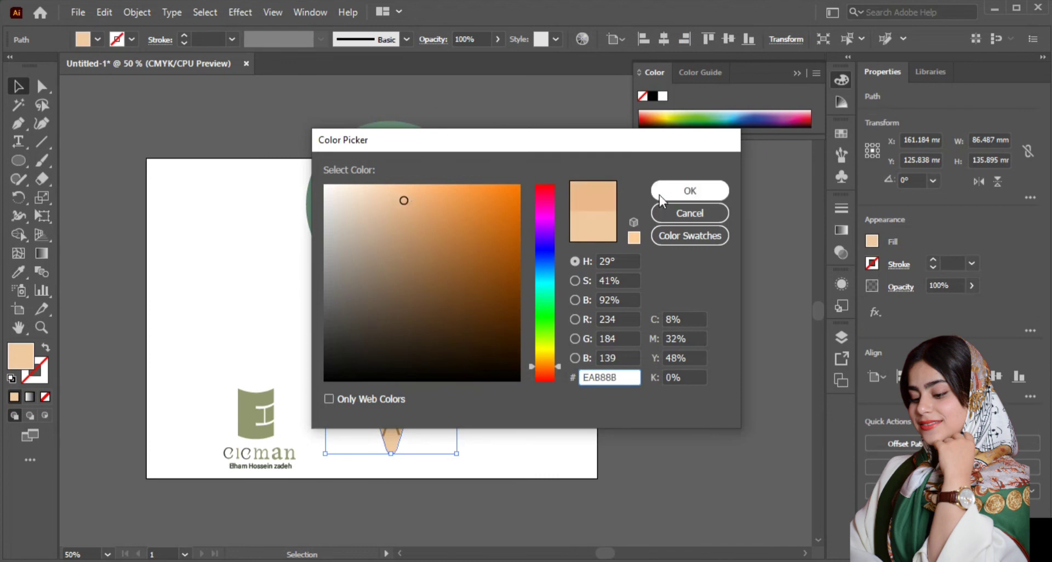
click(659, 195)
double_click(24, 362)
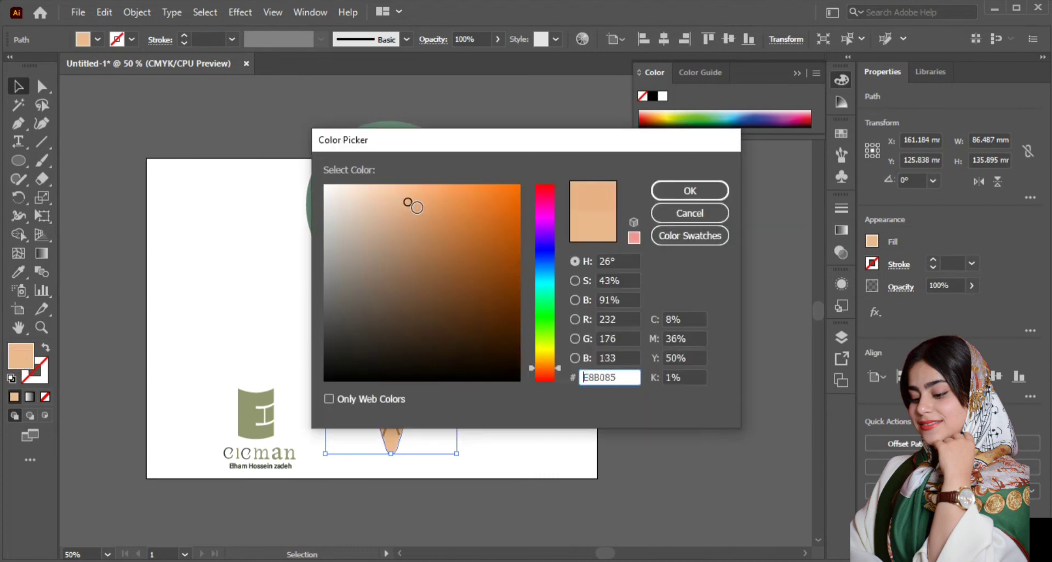
click(668, 198)
Step: Scale the whole ice cream down to about 94 × 187 mm and move it fully onto the artboard
drag(329, 325, 366, 434)
click(485, 125)
drag(472, 454, 464, 432)
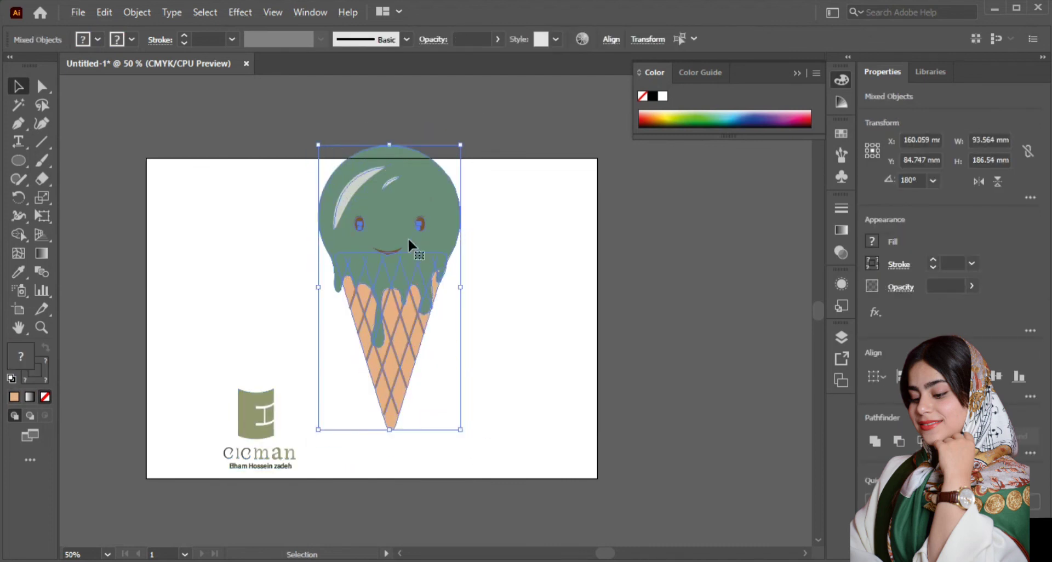
drag(409, 238, 387, 273)
Step: Duplicate the ice cream, shrink and tilt the copy clockwise, and place it to the right of the original
key(ctrl+c)
key(ctrl+v)
drag(518, 172, 571, 233)
drag(376, 443, 395, 413)
drag(409, 273, 440, 305)
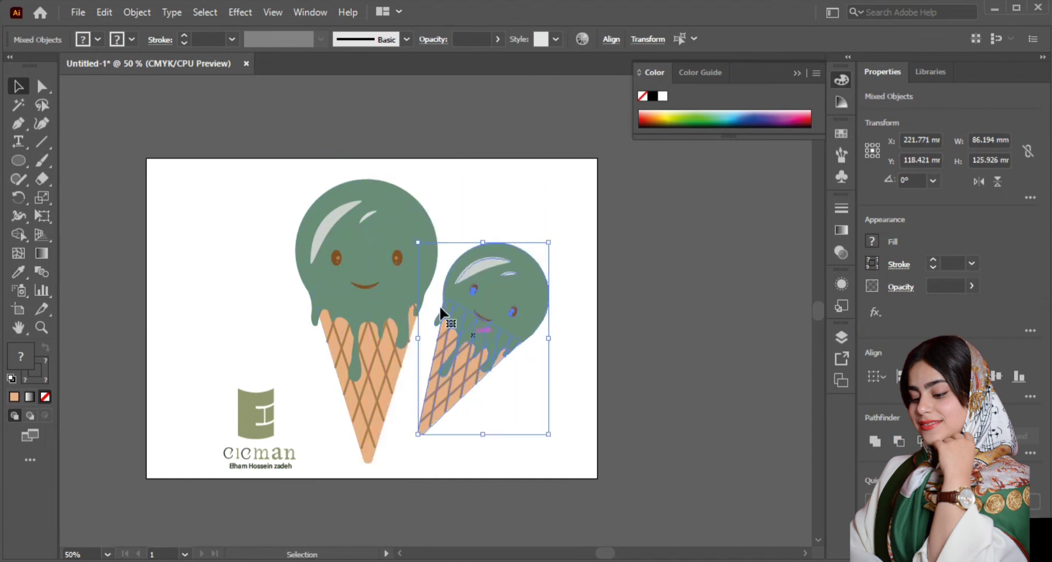
Step: Tilt the larger ice cream slightly counter-clockwise and shift it a little to the left
click(373, 296)
click(268, 195)
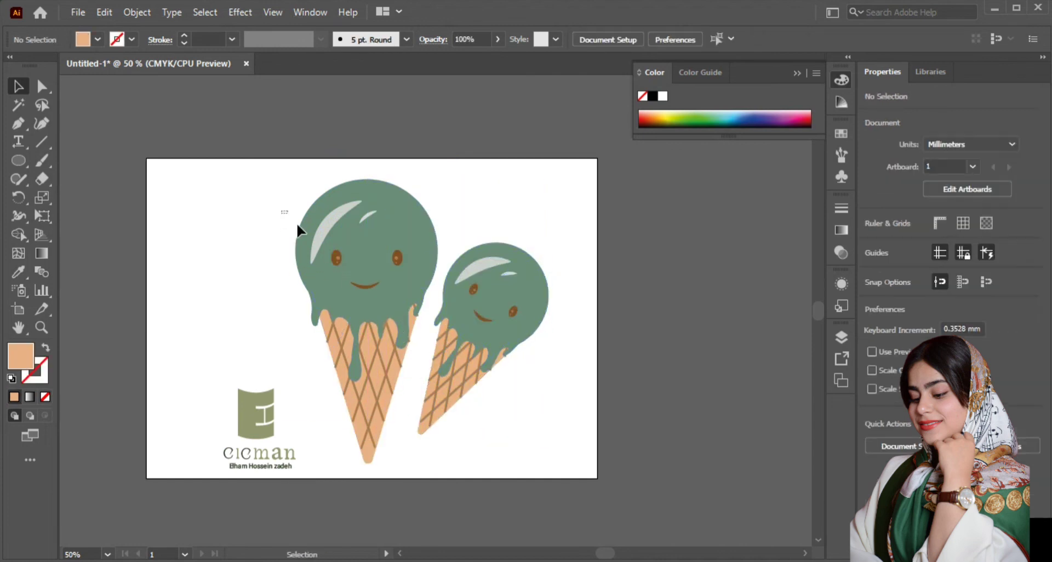
drag(421, 346, 422, 348)
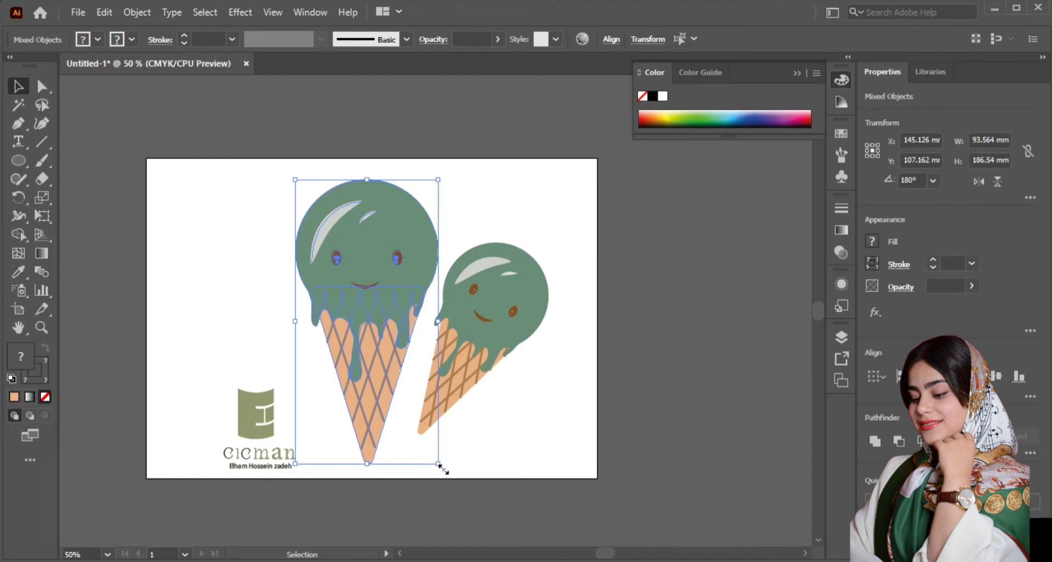
drag(443, 469, 469, 432)
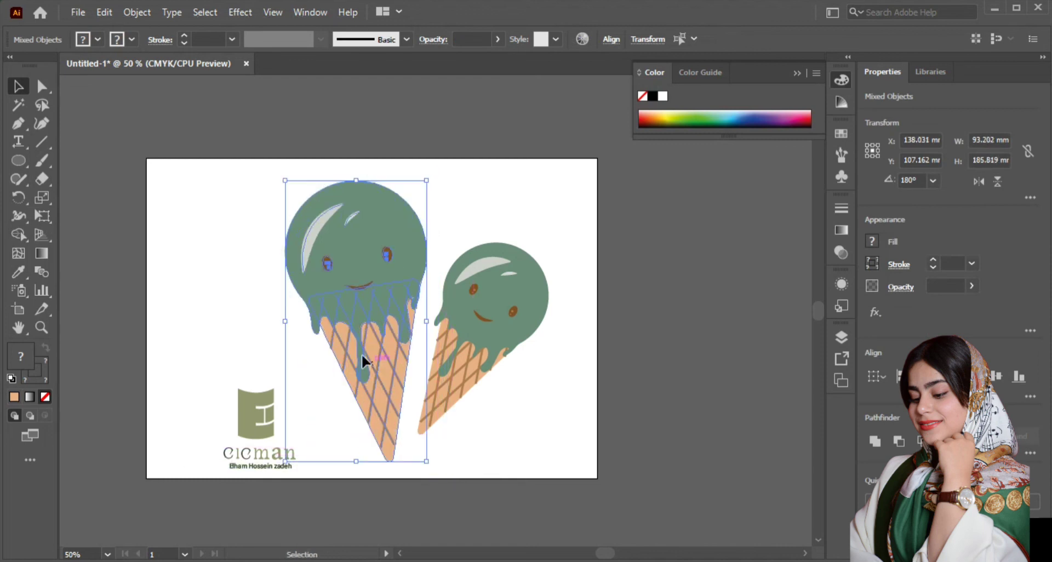
drag(362, 355, 335, 346)
Step: Group the parts of each ice cream separately and move the smaller one slightly up and to the left
right_click(344, 353)
click(384, 216)
drag(564, 237, 423, 446)
right_click(466, 360)
click(503, 225)
drag(484, 340, 472, 324)
click(397, 107)
Step: Draw a 297 × 210 mm background rectangle covering the artboard and arrange it behind all the artwork
drag(18, 161, 71, 160)
drag(147, 159, 603, 482)
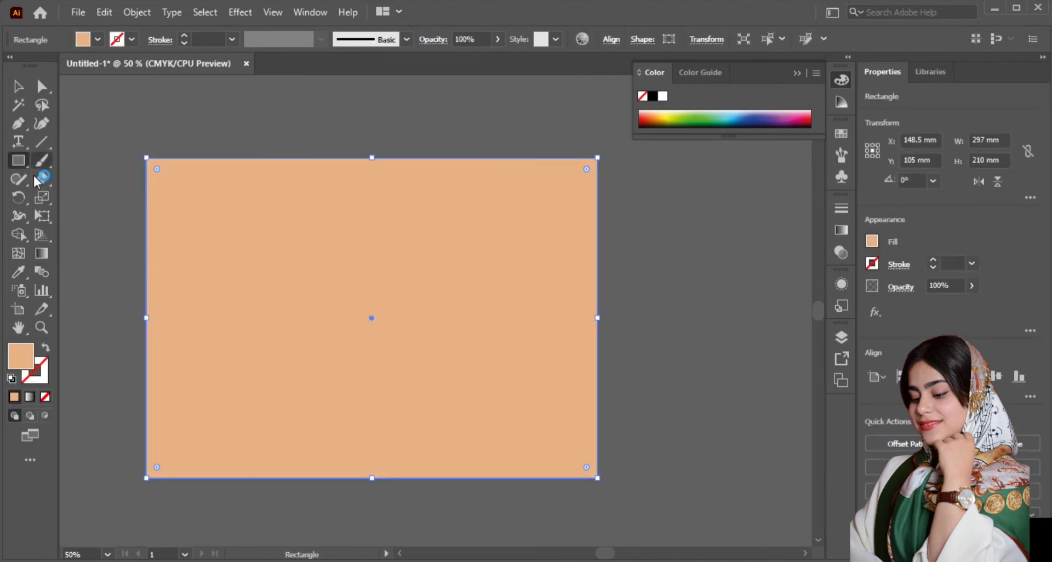
key(v)
drag(491, 431, 495, 301)
click(361, 402)
shift+click(416, 404)
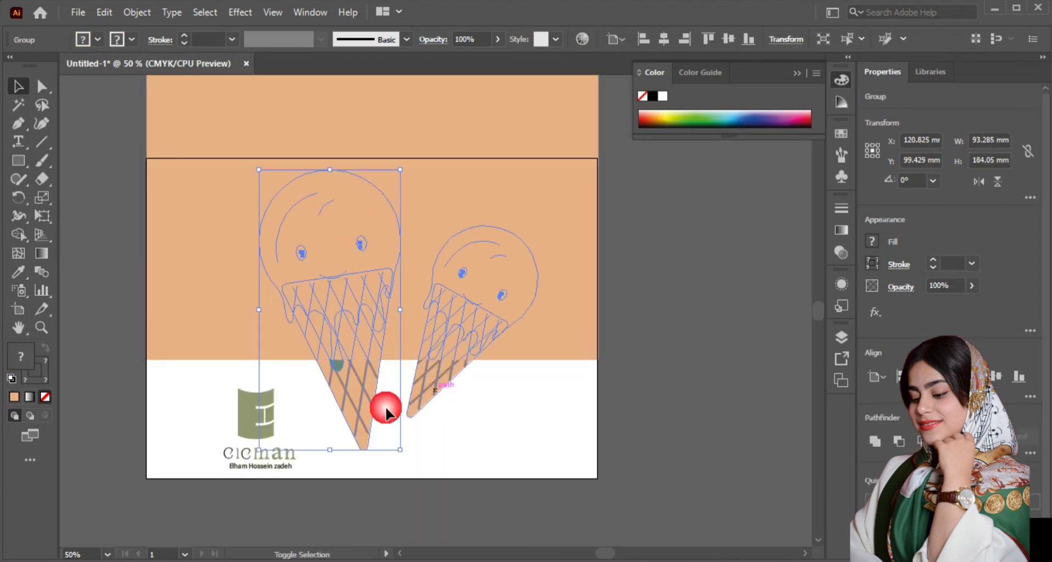
shift+click(254, 421)
right_click(253, 422)
mouse_move(370, 346)
click(482, 344)
drag(562, 353, 564, 471)
key(ctrl+shift+a)
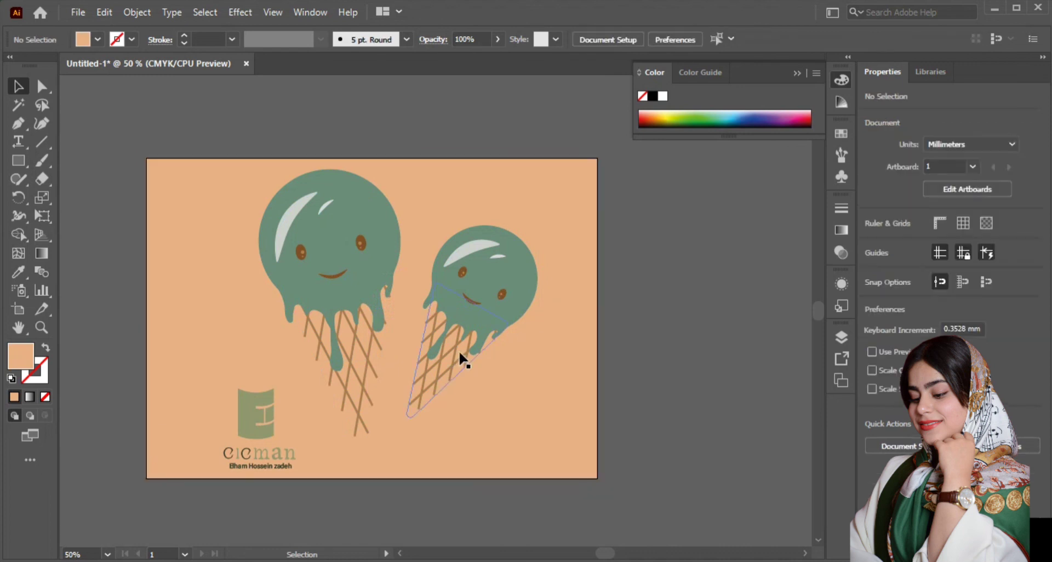
Step: Ungroup both ice creams so their parts can be selected individually
click(459, 350)
shift+click(357, 301)
right_click(354, 290)
click(429, 410)
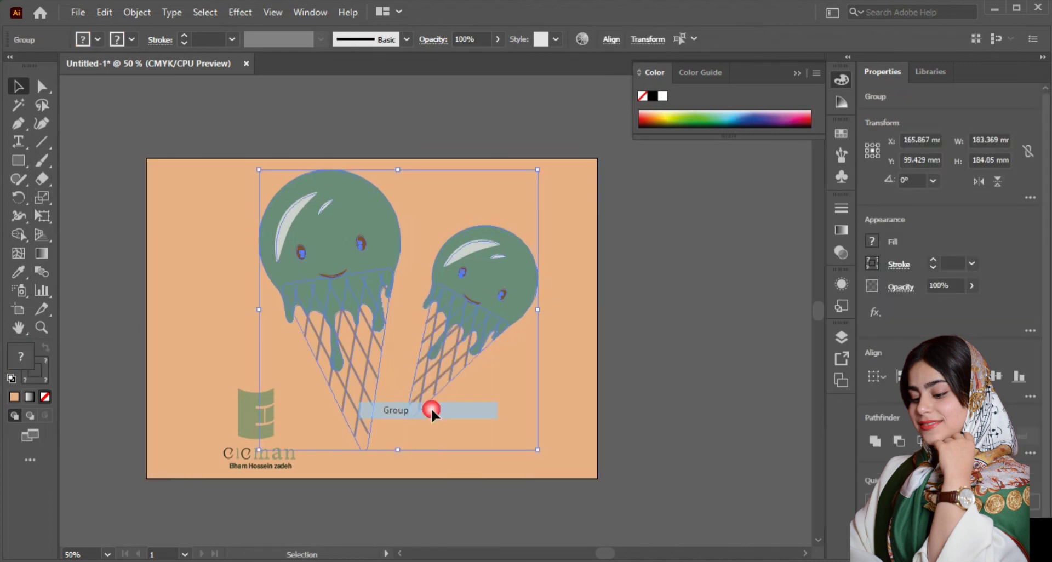
right_click(442, 340)
click(460, 223)
click(627, 263)
click(449, 345)
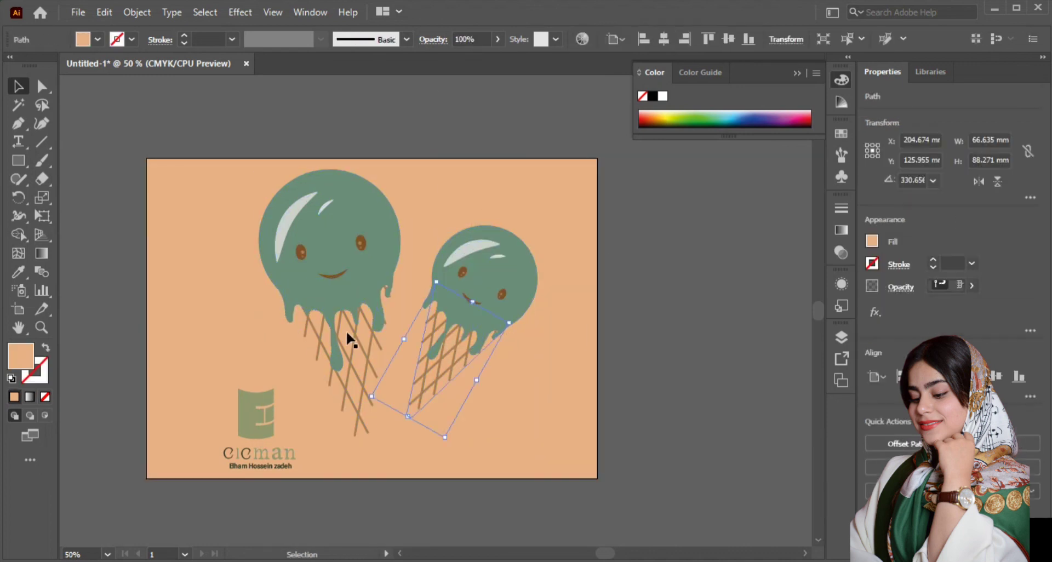
shift+click(349, 338)
double_click(16, 366)
key(Escape)
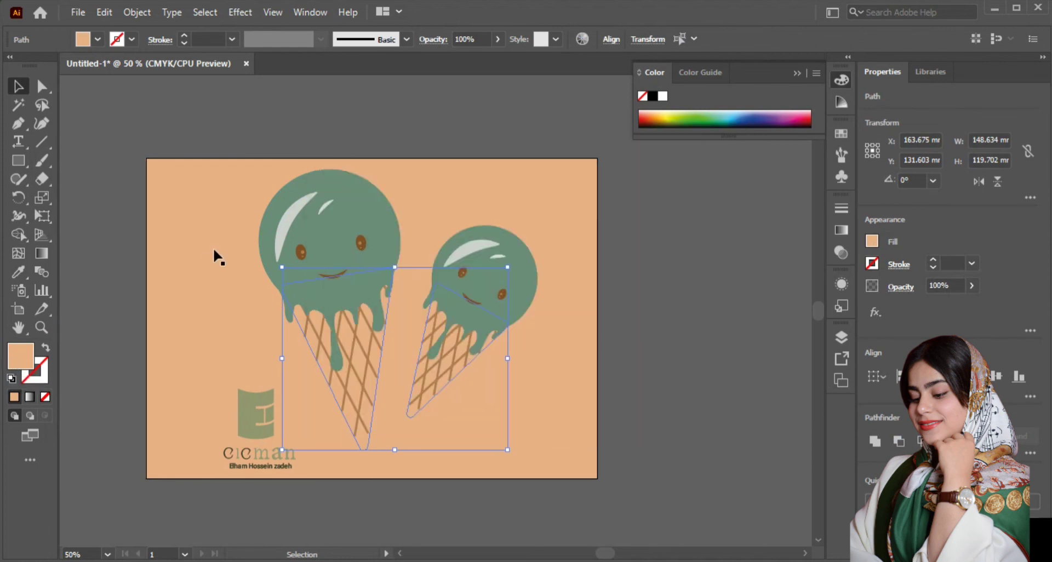
Step: Try a dark brown, #6D350F, as the background rectangle's fill
click(215, 270)
double_click(30, 363)
drag(419, 217, 493, 328)
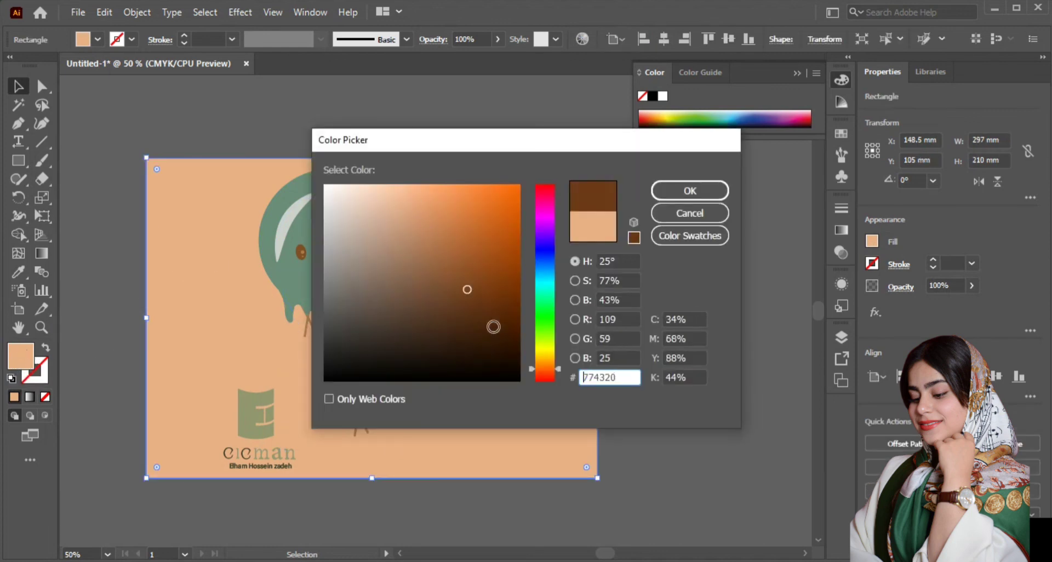
click(668, 193)
Step: Try a medium blue with a hue of 223° as the background rectangle's fill
double_click(30, 360)
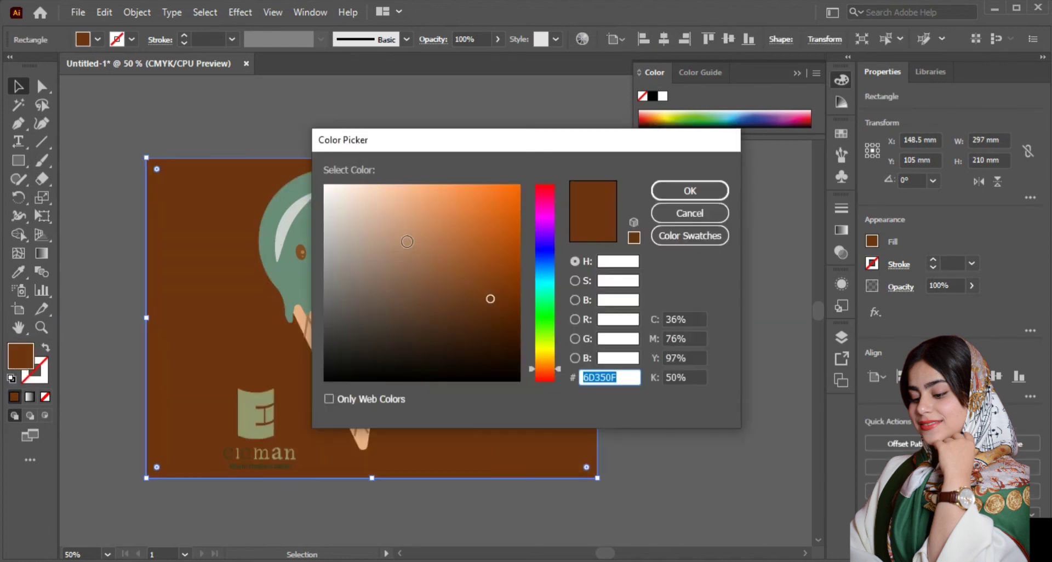
drag(547, 343, 550, 257)
mouse_move(489, 298)
mouse_down()
mouse_move(481, 266)
mouse_move(442, 238)
mouse_up()
click(681, 193)
double_click(30, 362)
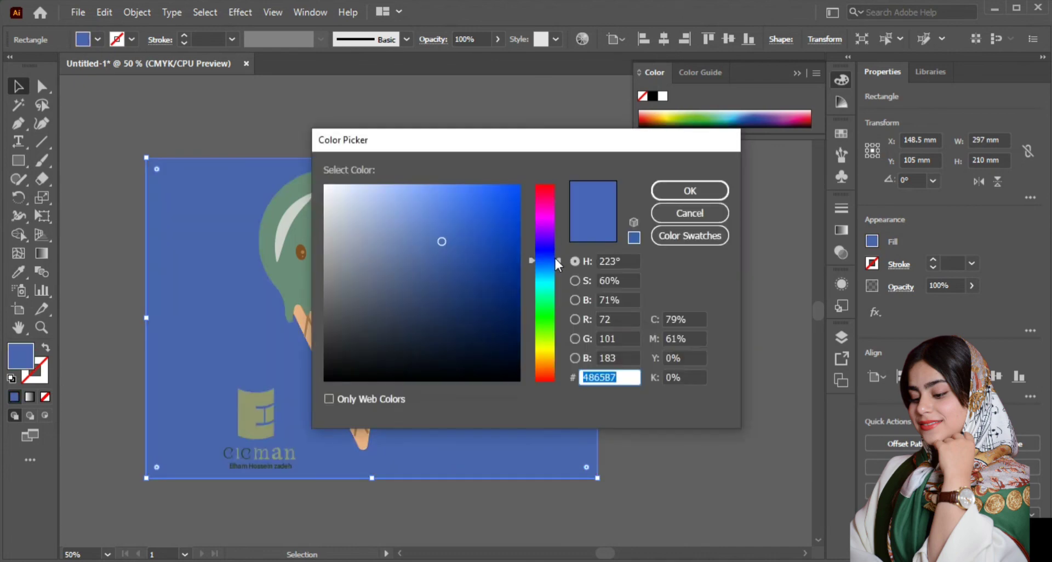
drag(551, 257, 546, 239)
click(680, 219)
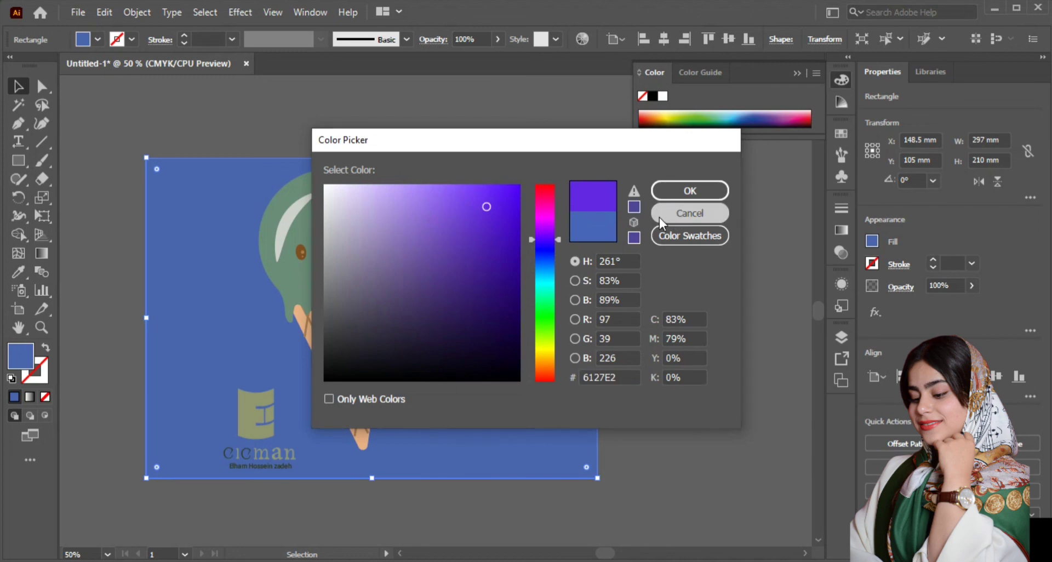
Step: Try green swatches as the background rectangle's fill and darken the chosen green
click(99, 40)
click(88, 84)
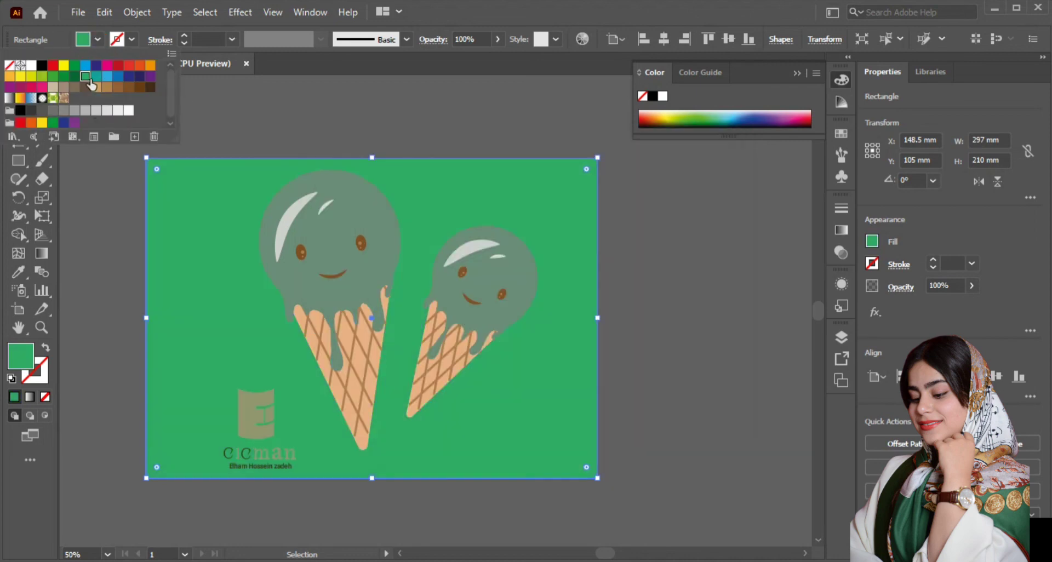
click(71, 77)
click(63, 79)
double_click(19, 353)
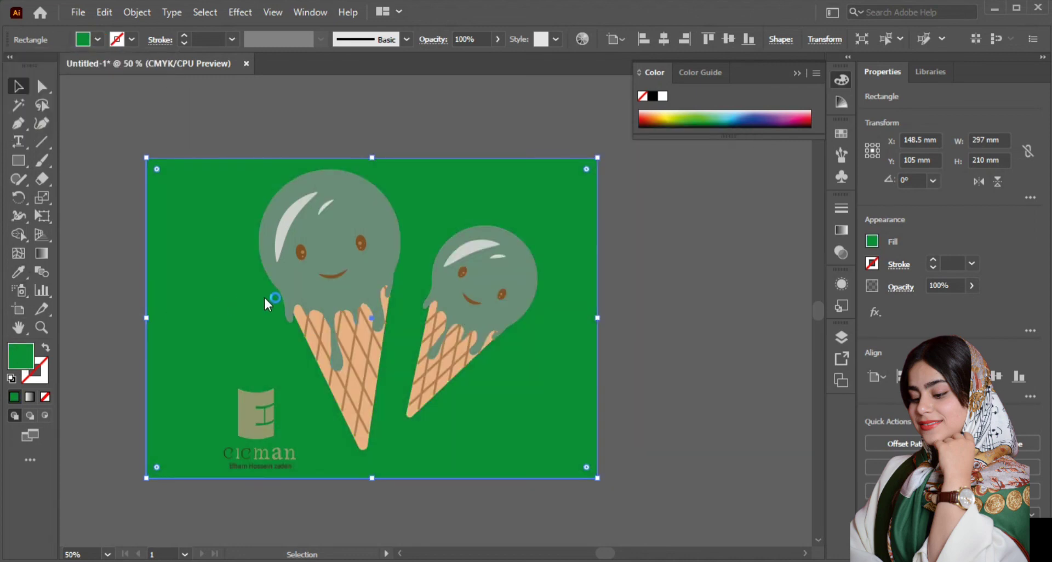
click(505, 301)
click(708, 188)
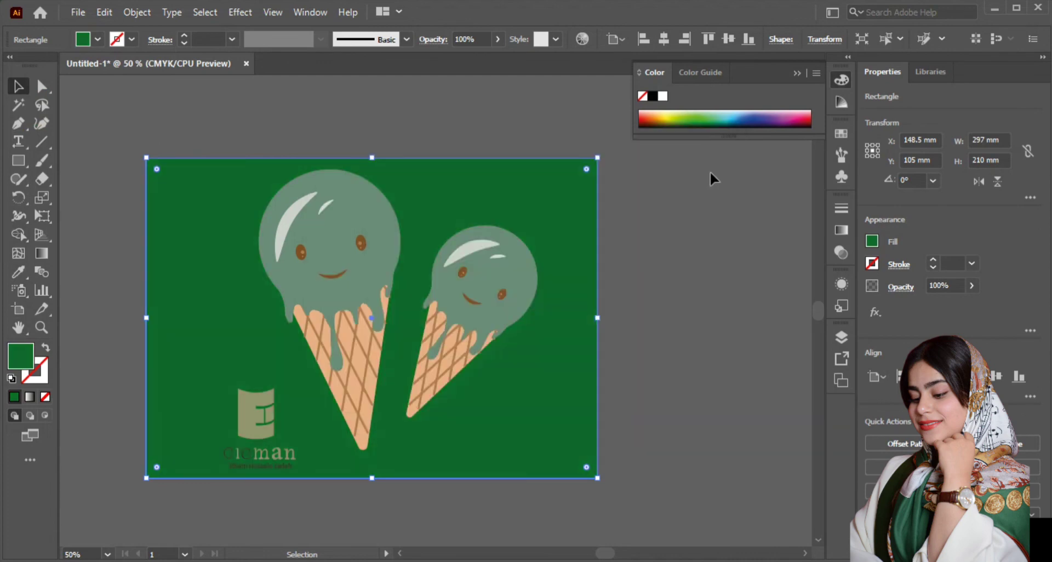
Step: Collapse the Color panel and recolour the background rectangle to bright yellow, #F2E24E
click(799, 72)
click(705, 193)
scroll(173, 463, up, 2)
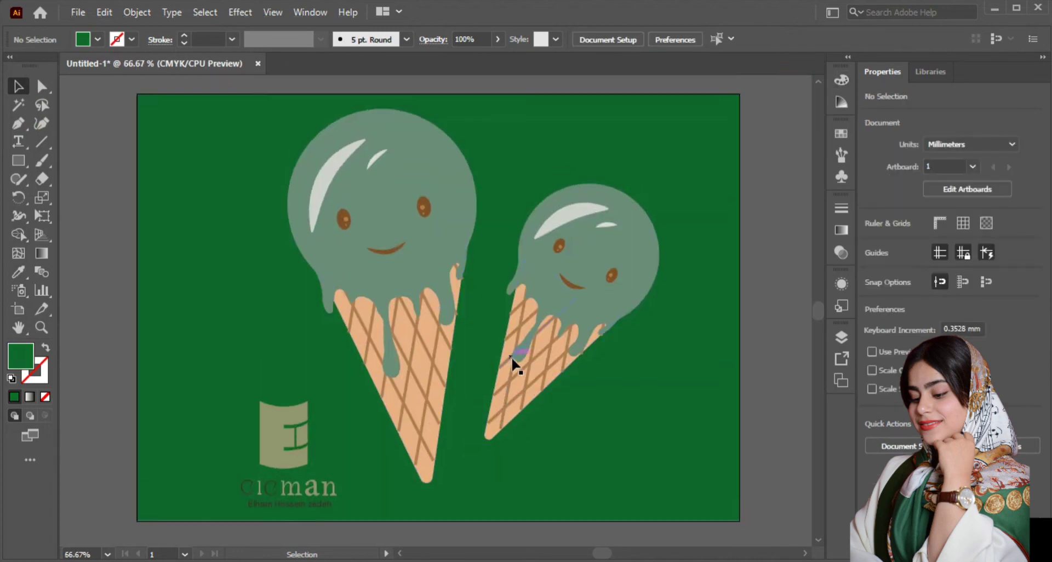
click(257, 211)
click(550, 352)
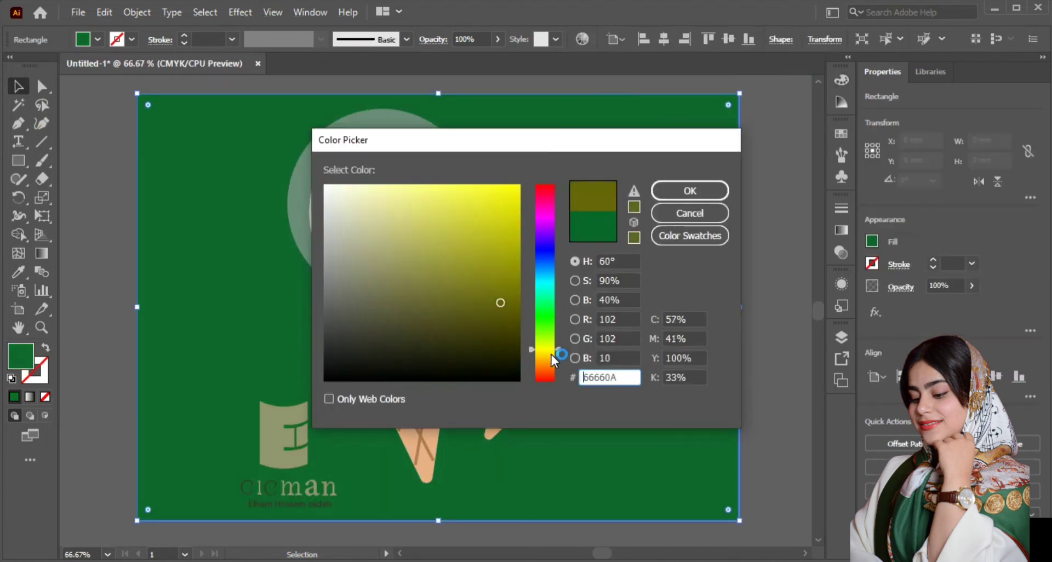
click(457, 195)
click(664, 195)
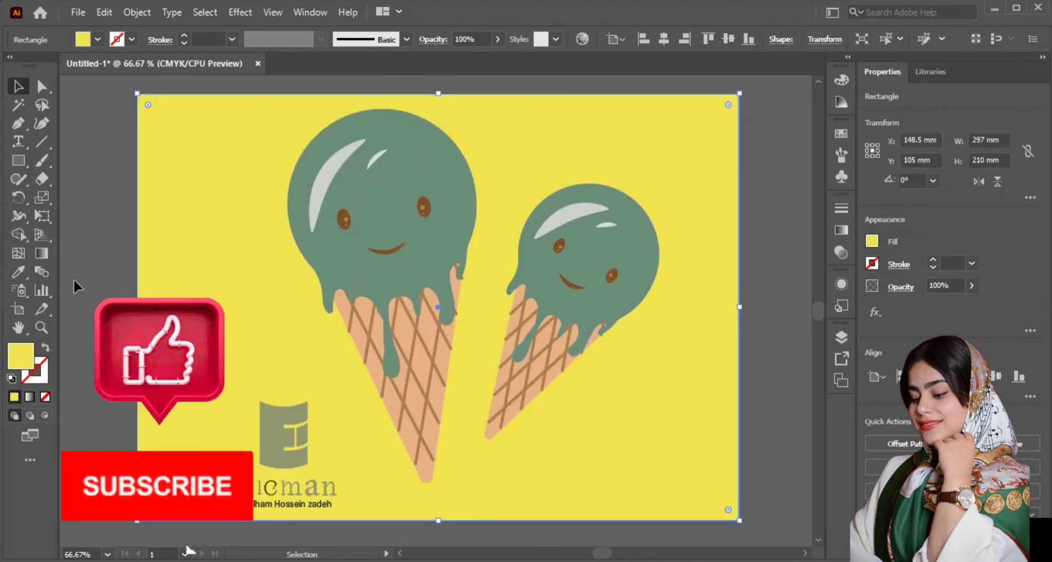
Step: Lighten the background rectangle's fill to a softer yellow
double_click(21, 356)
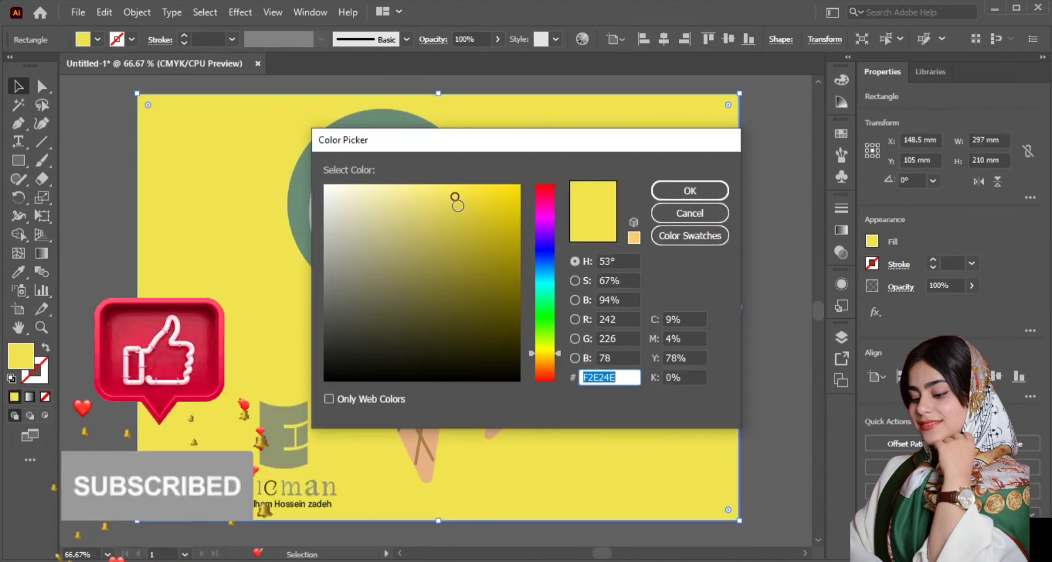
click(435, 188)
click(712, 192)
click(767, 258)
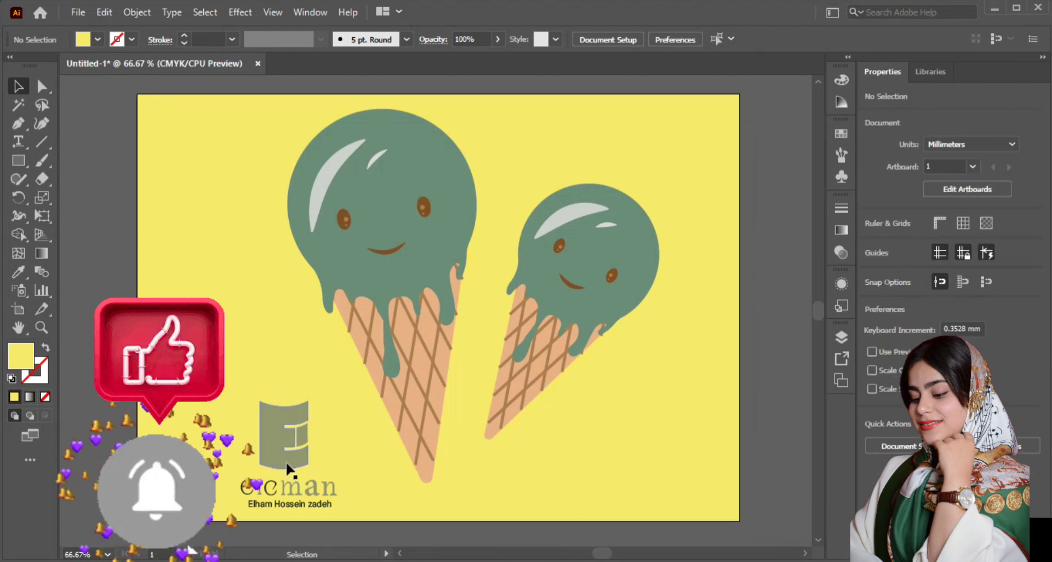
drag(286, 462, 705, 378)
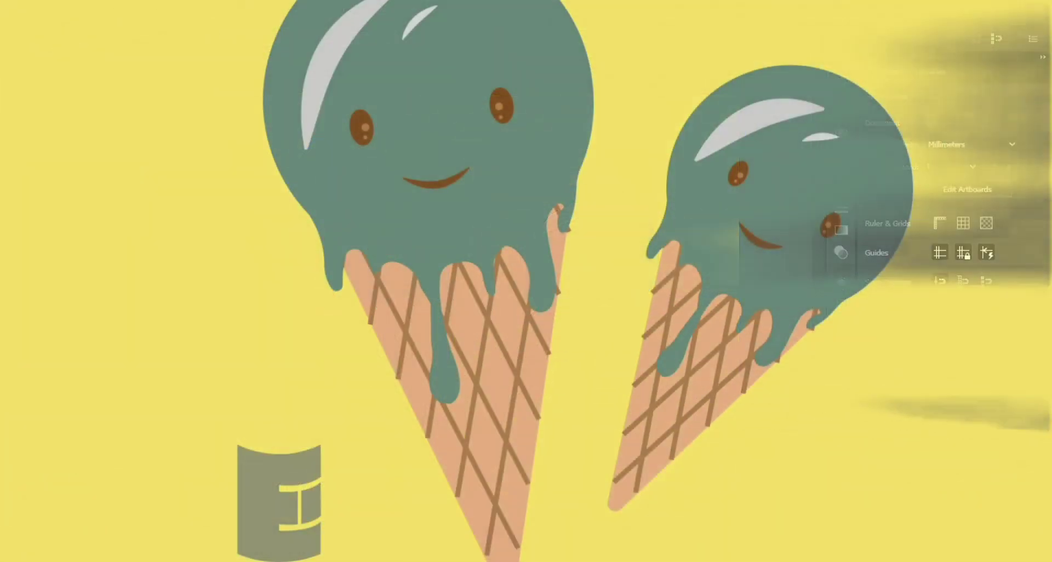